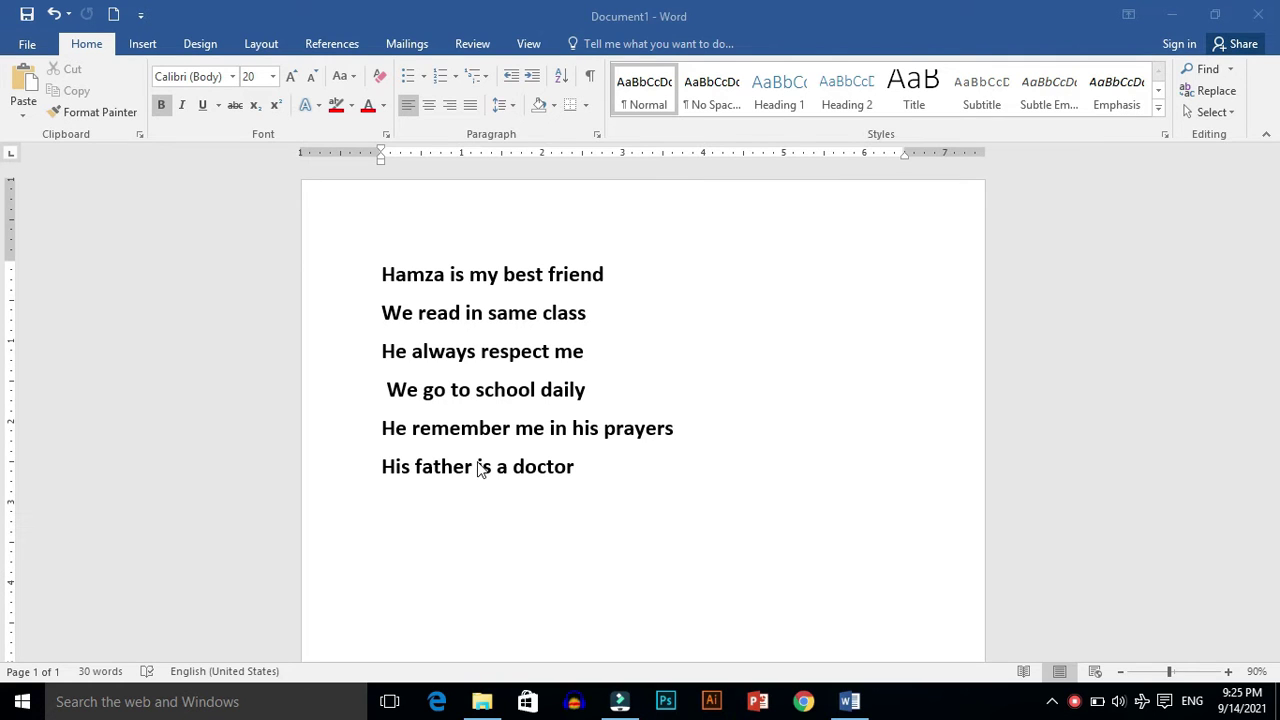
# - Select all six lines of text in the document
pyautogui.click(428, 85)
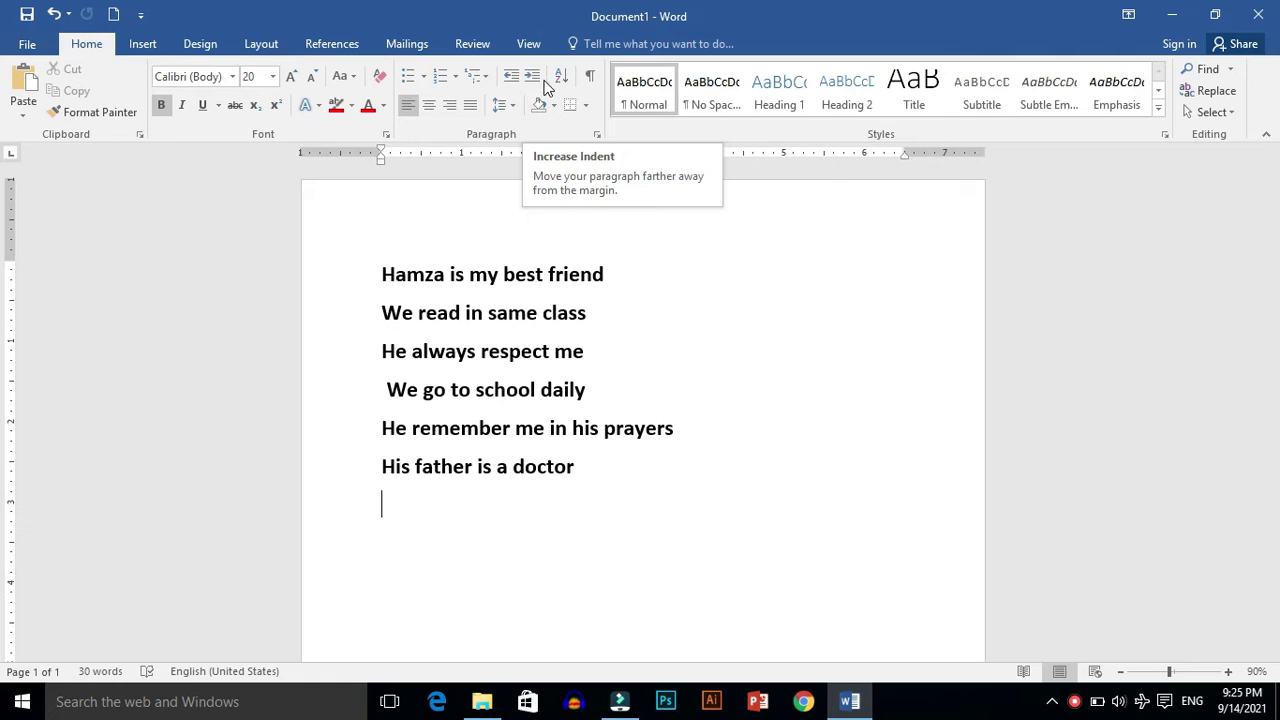
pyautogui.click(447, 106)
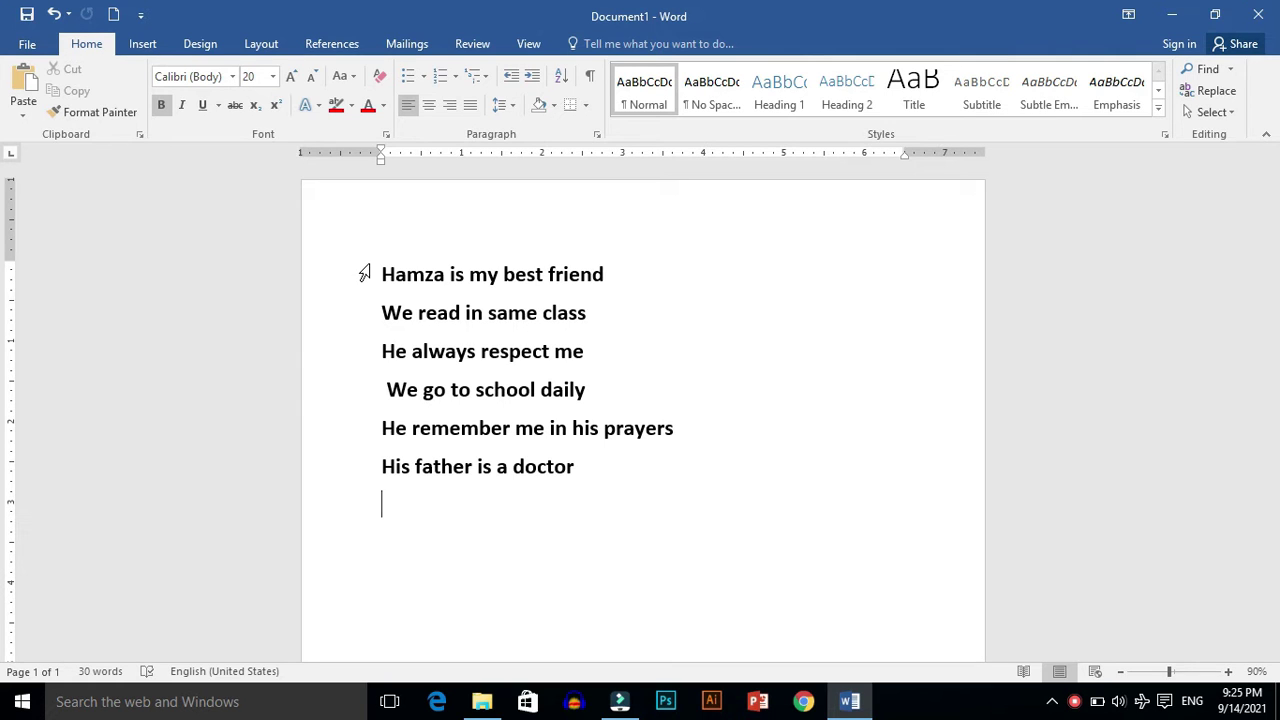
pyautogui.moveTo(364, 273); pyautogui.dragTo(540, 476)
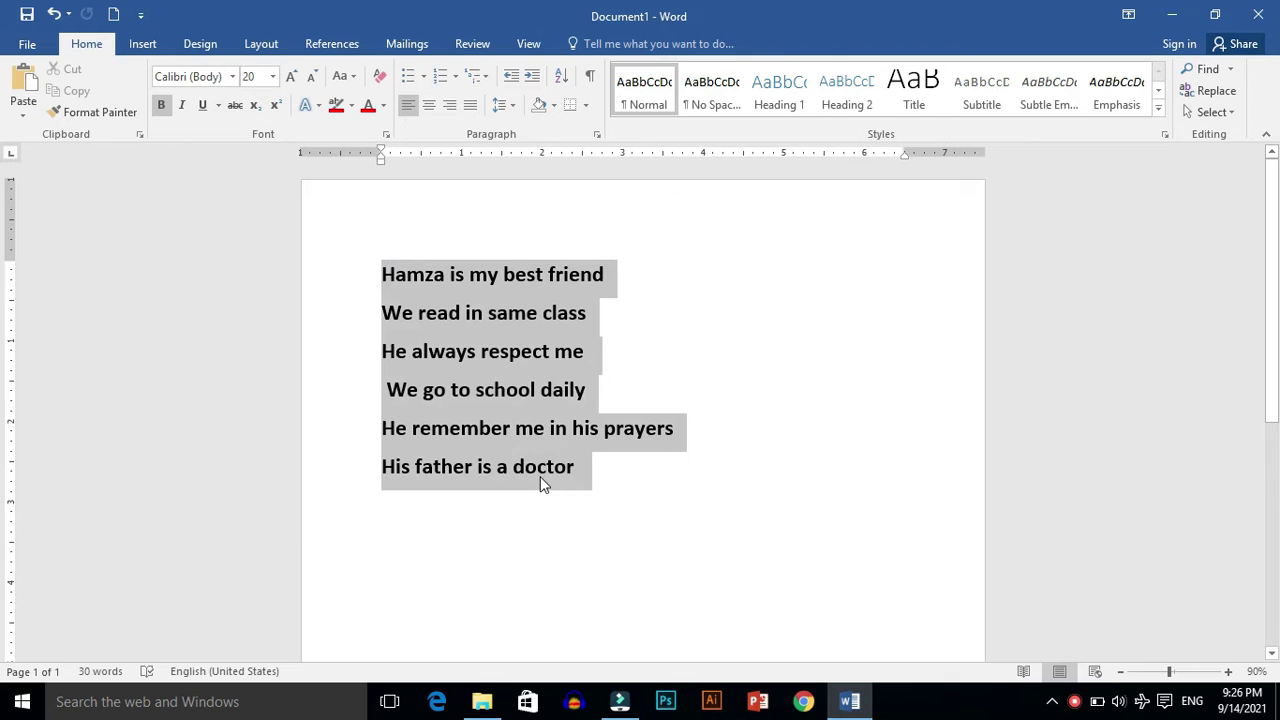
# - Explore the custom bullet picture, symbol and font options, then apply the arrowhead bullet
pyautogui.click(424, 77)
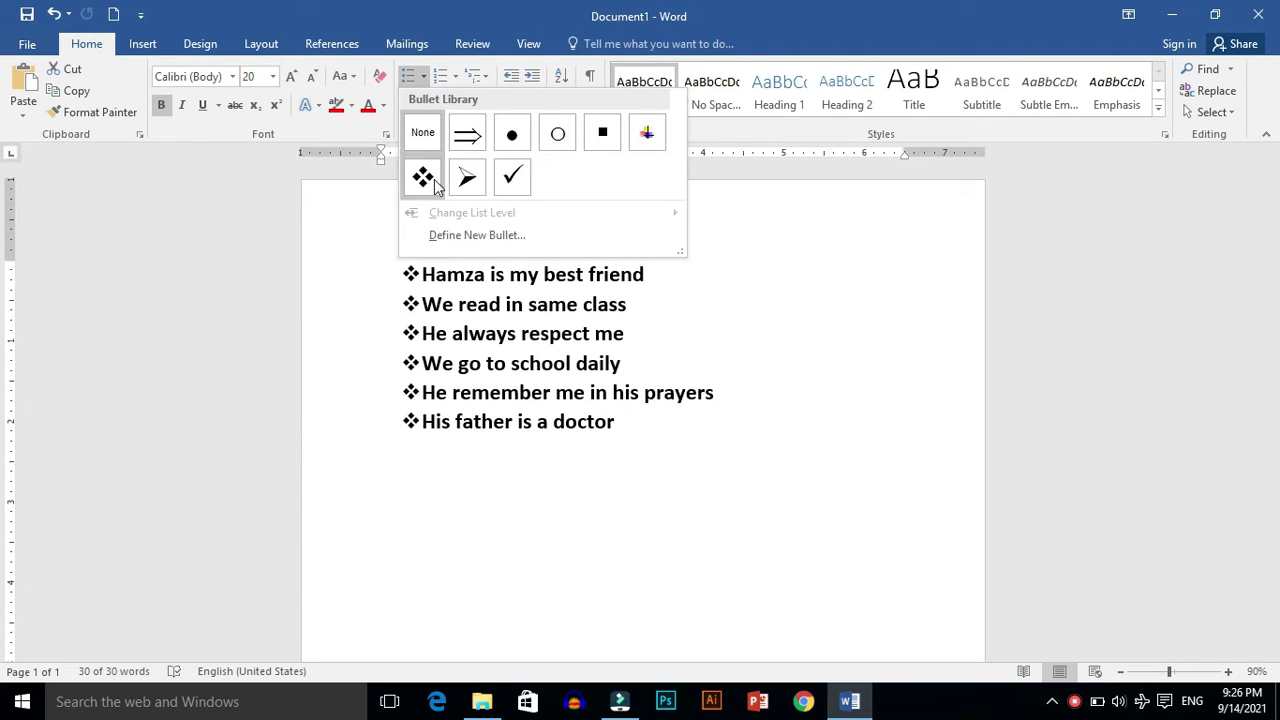
pyautogui.click(474, 235)
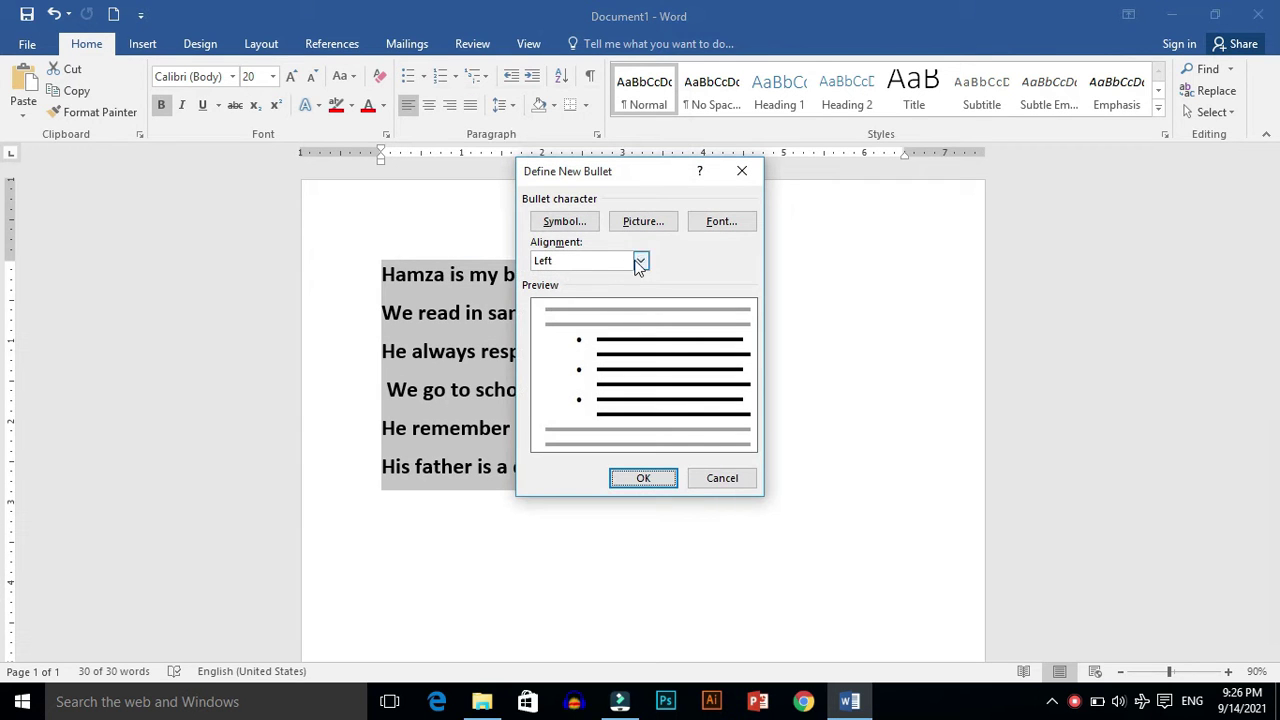
pyautogui.click(632, 223)
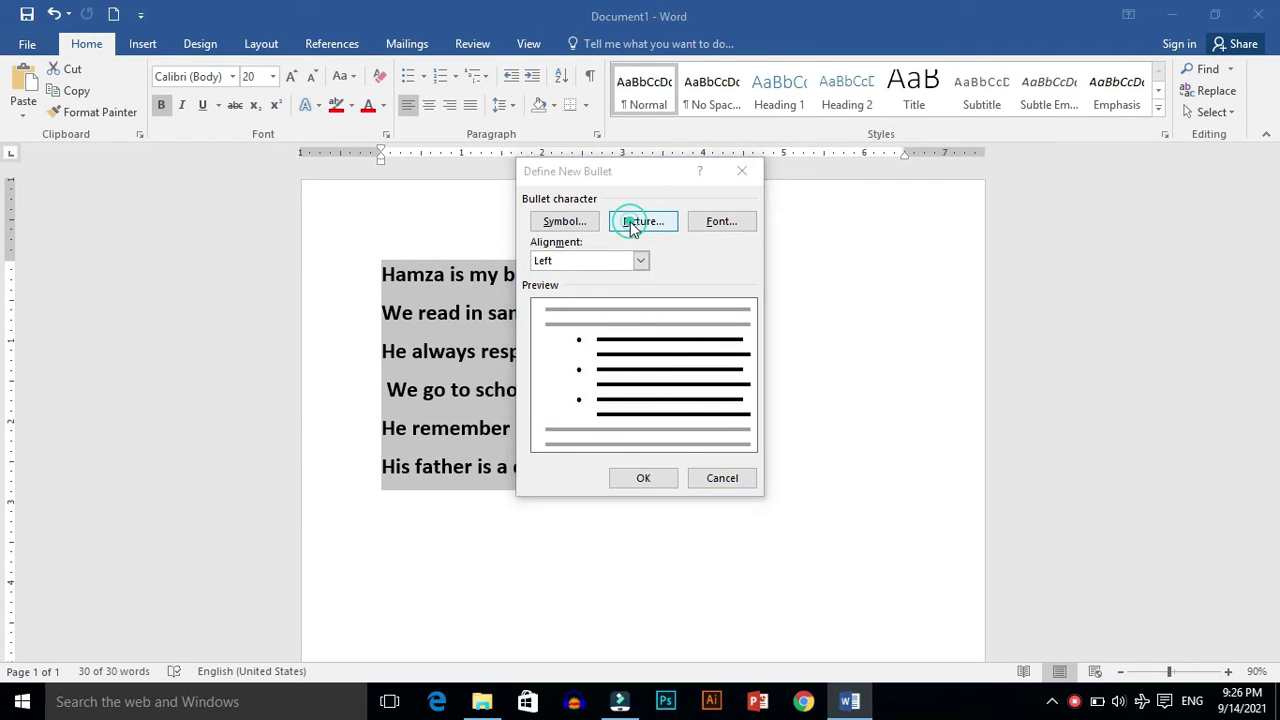
pyautogui.click(714, 392)
pyautogui.click(564, 223)
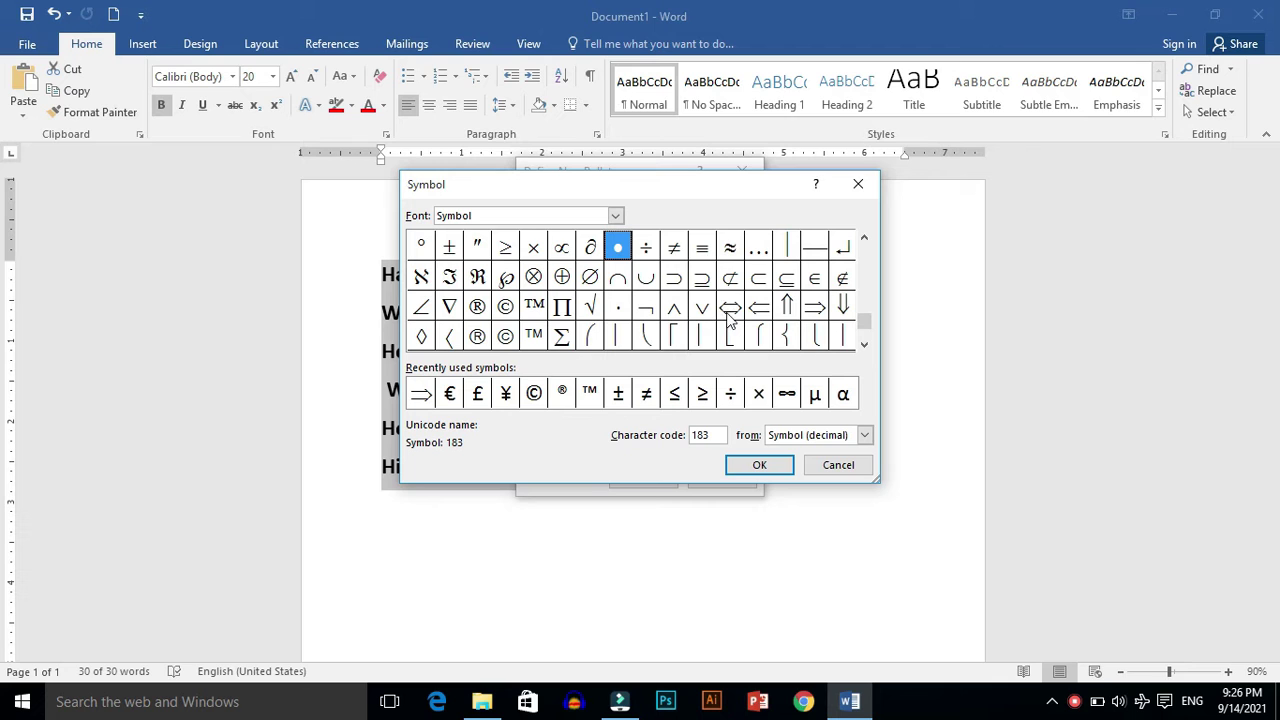
pyautogui.click(752, 466)
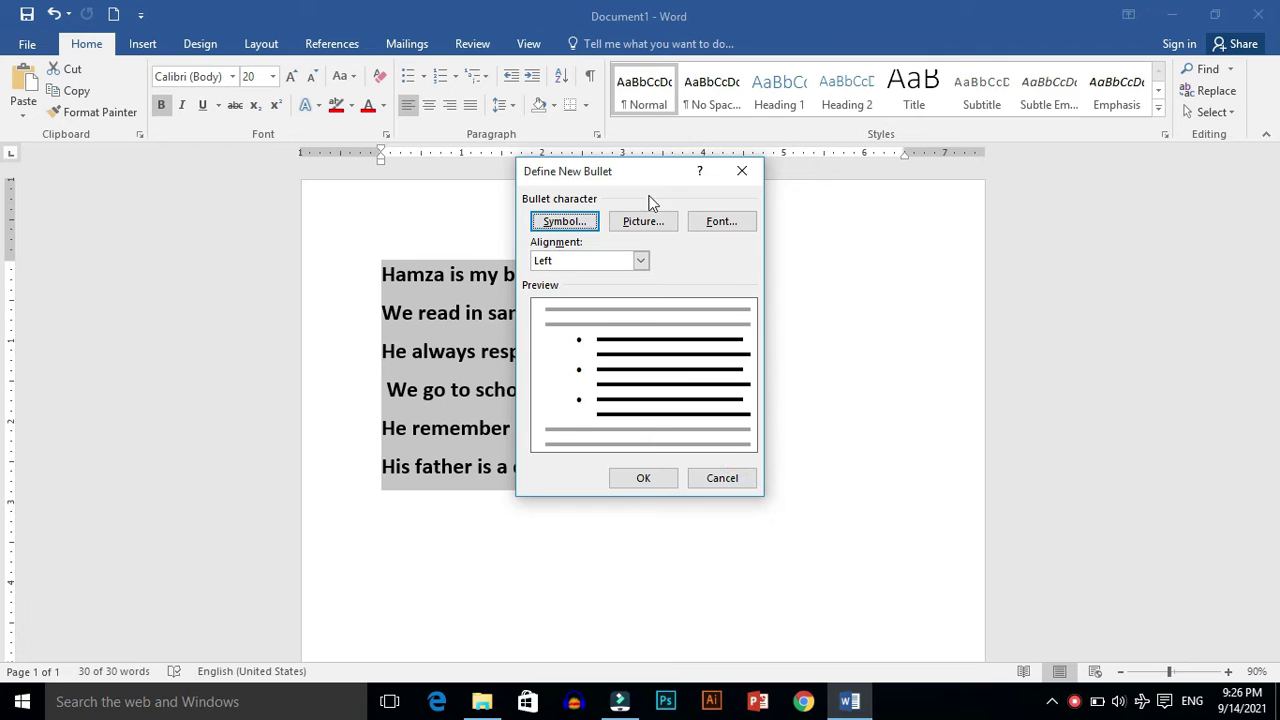
pyautogui.click(738, 228)
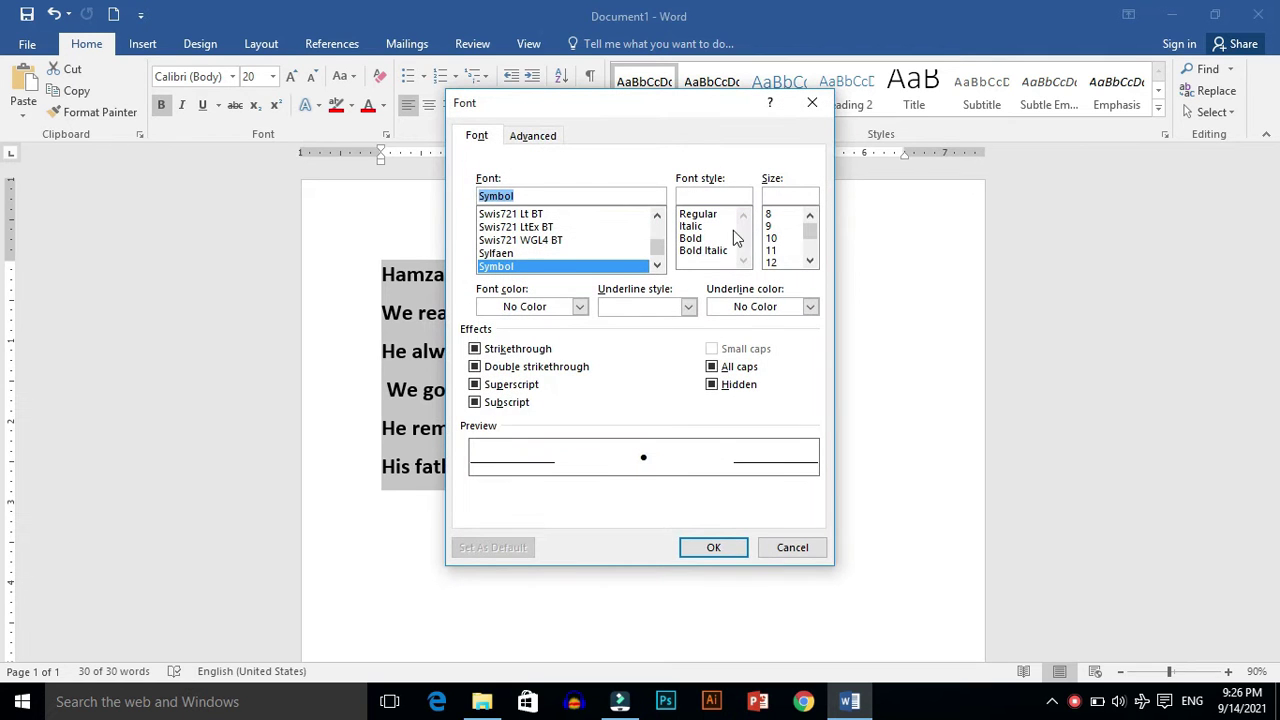
pyautogui.click(708, 547)
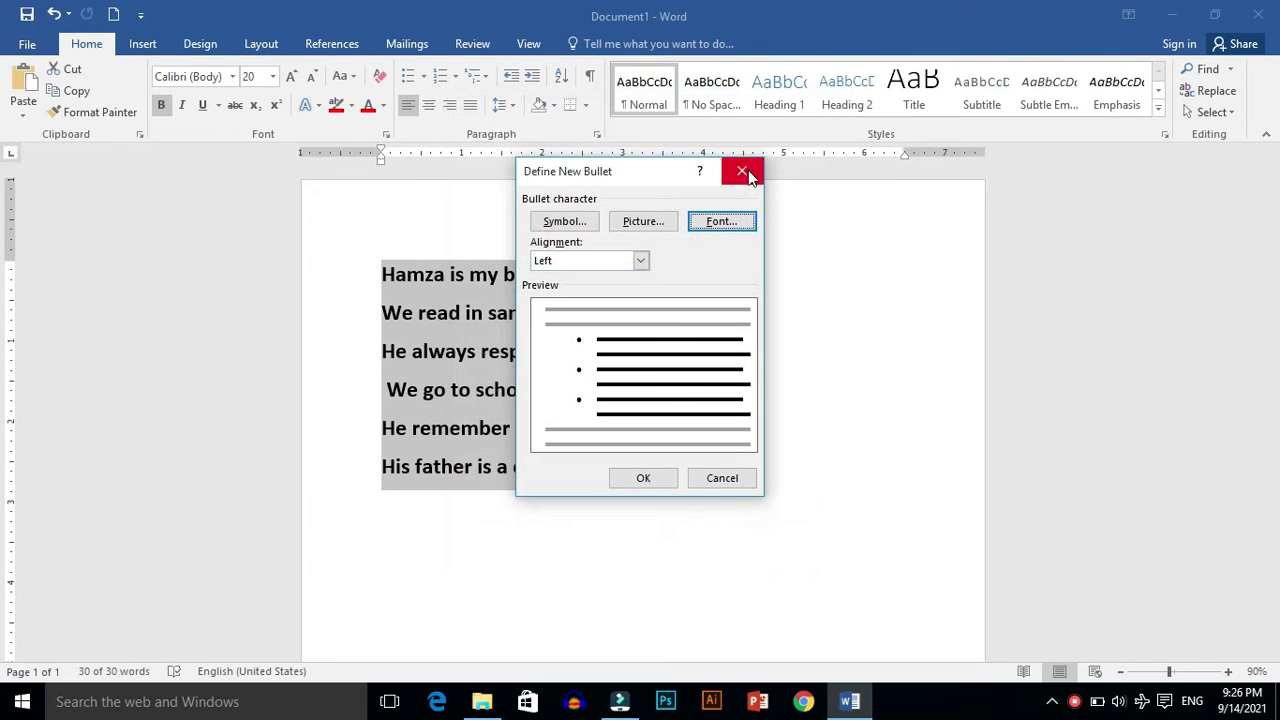
pyautogui.click(742, 171)
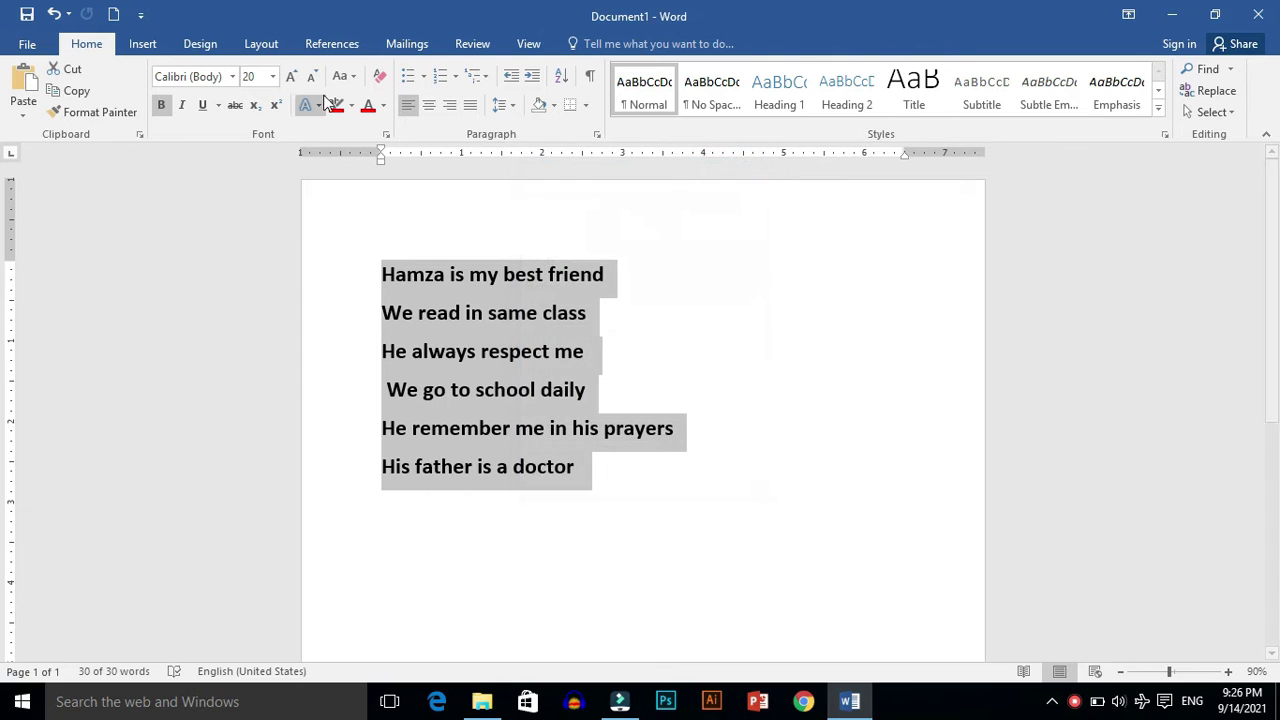
pyautogui.click(423, 76)
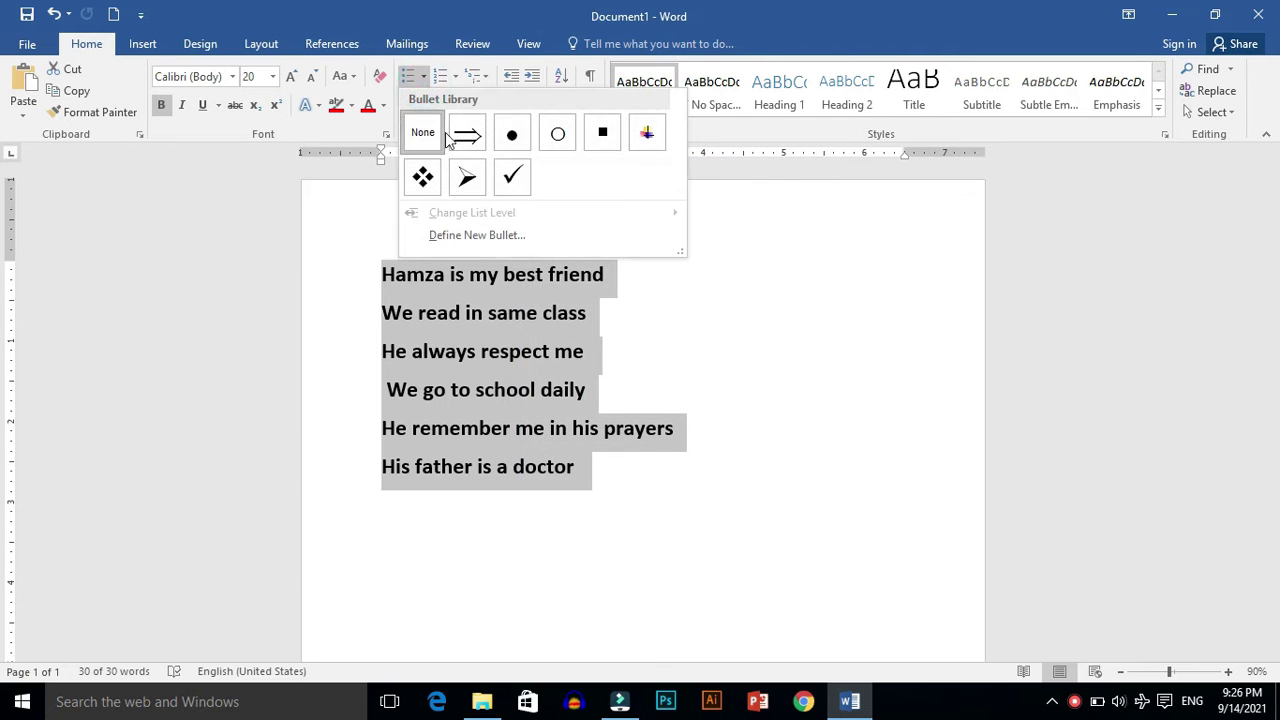
pyautogui.click(463, 186)
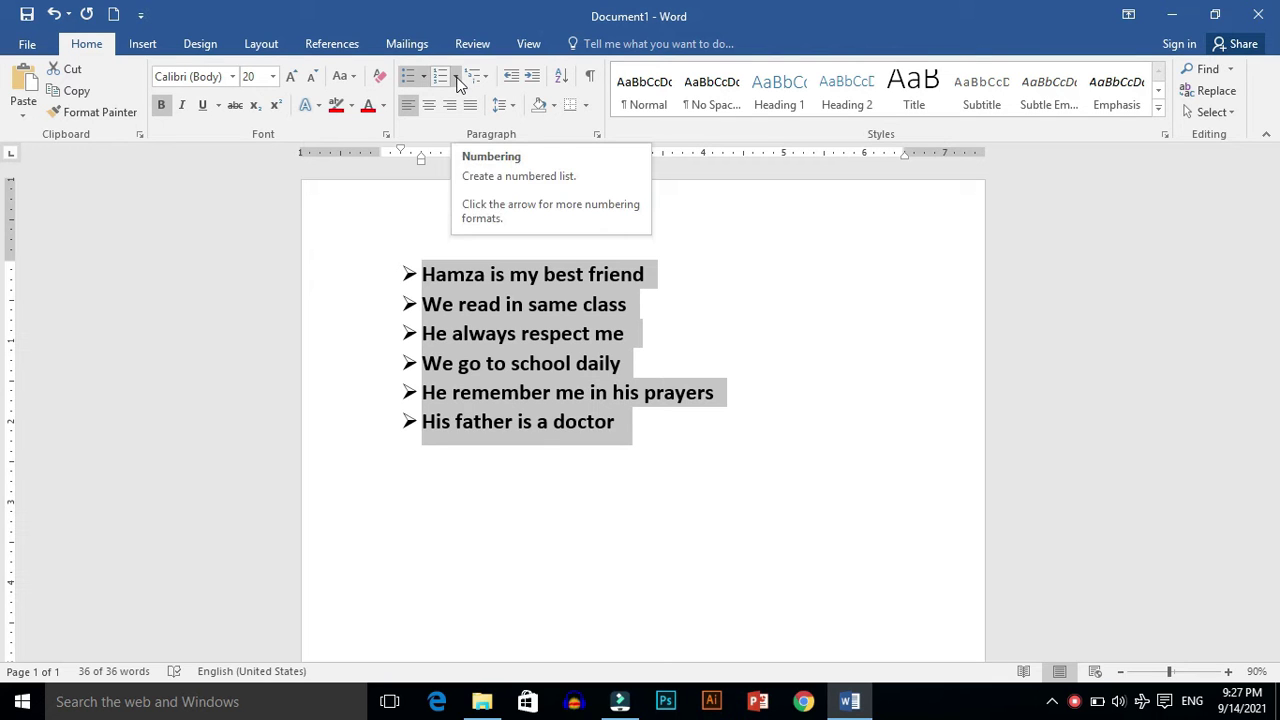
# - Apply the 1) 2) 3) numbering format to the six lines, then select all text
pyautogui.click(456, 80)
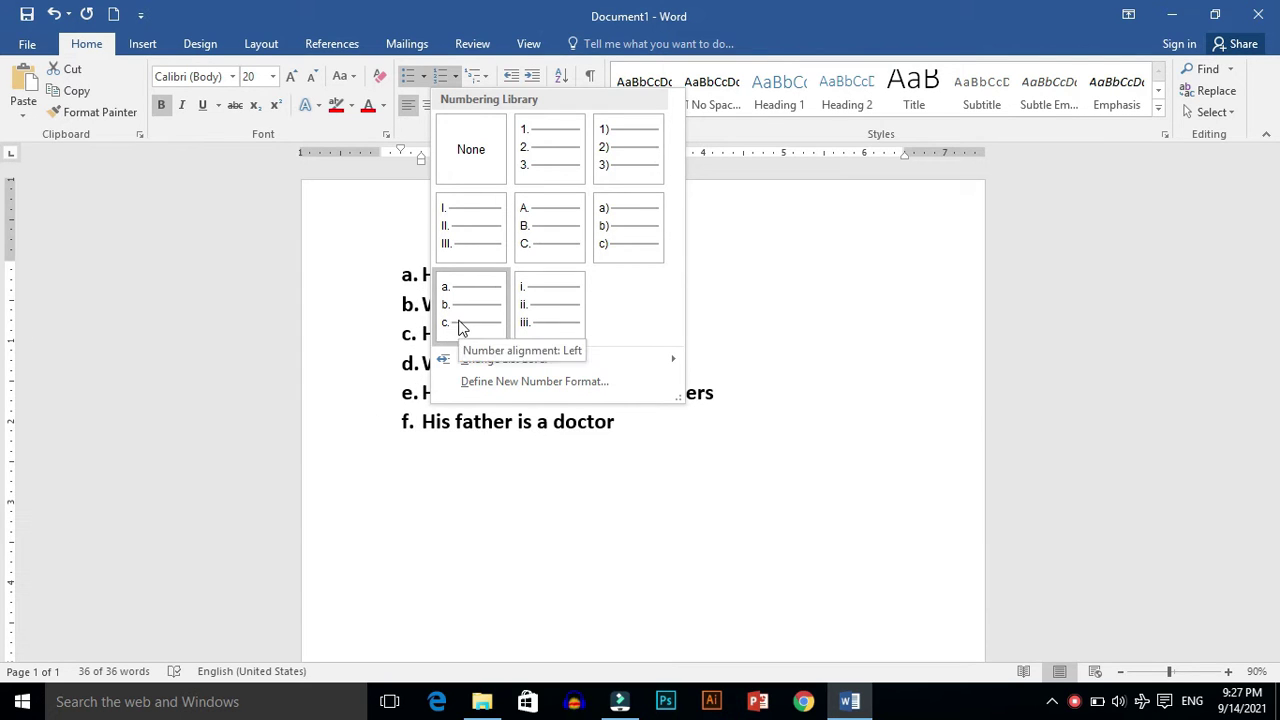
pyautogui.moveTo(530, 366)
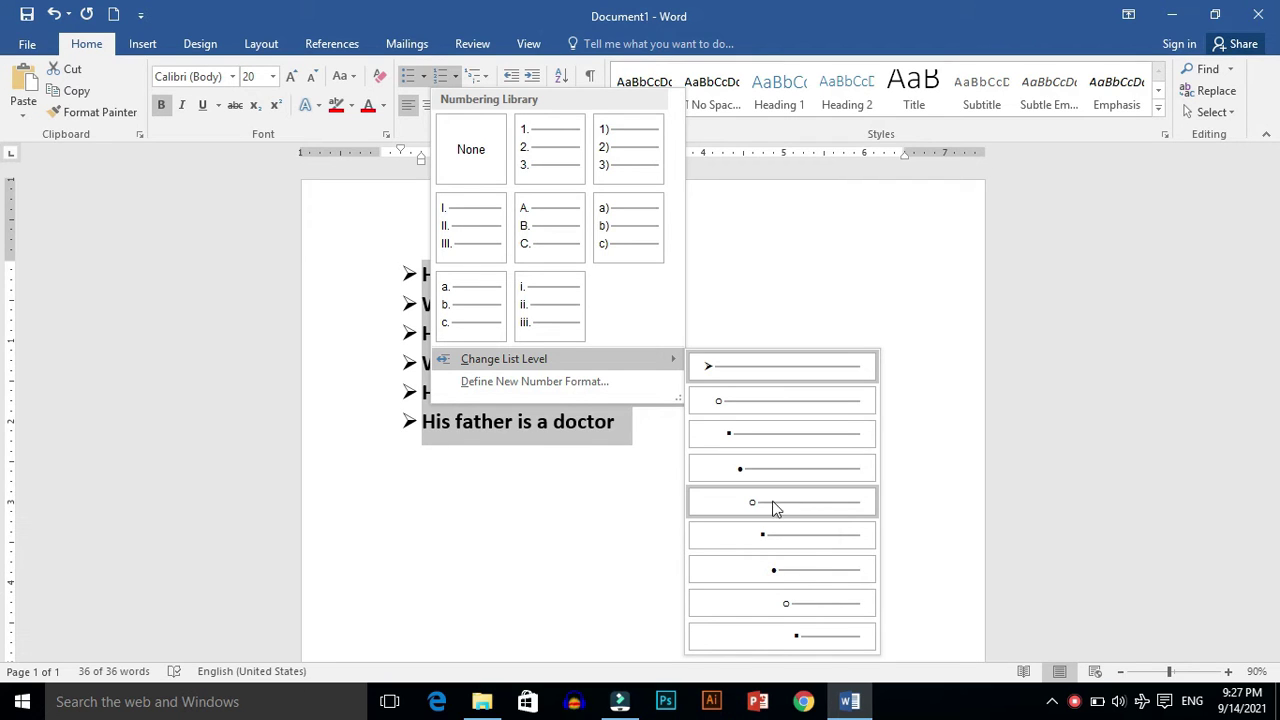
pyautogui.click(610, 163)
pyautogui.click(463, 531)
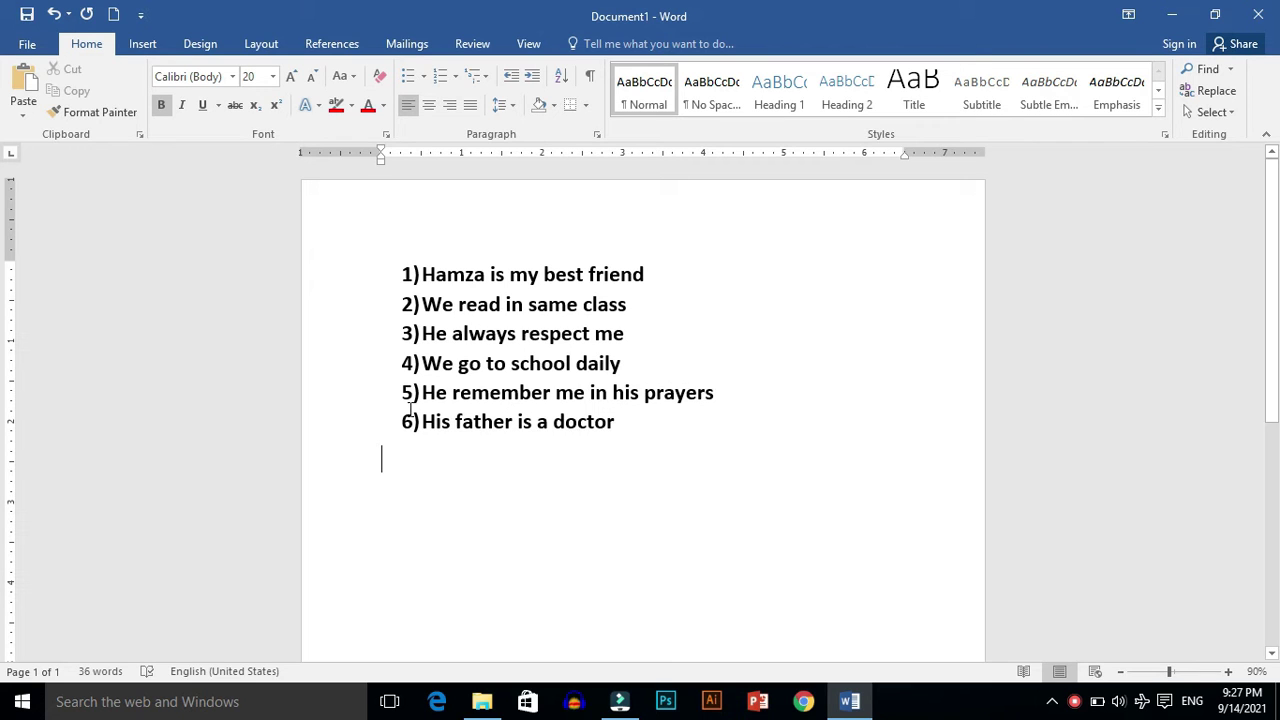
pyautogui.hotkey('ctrl', 'a')
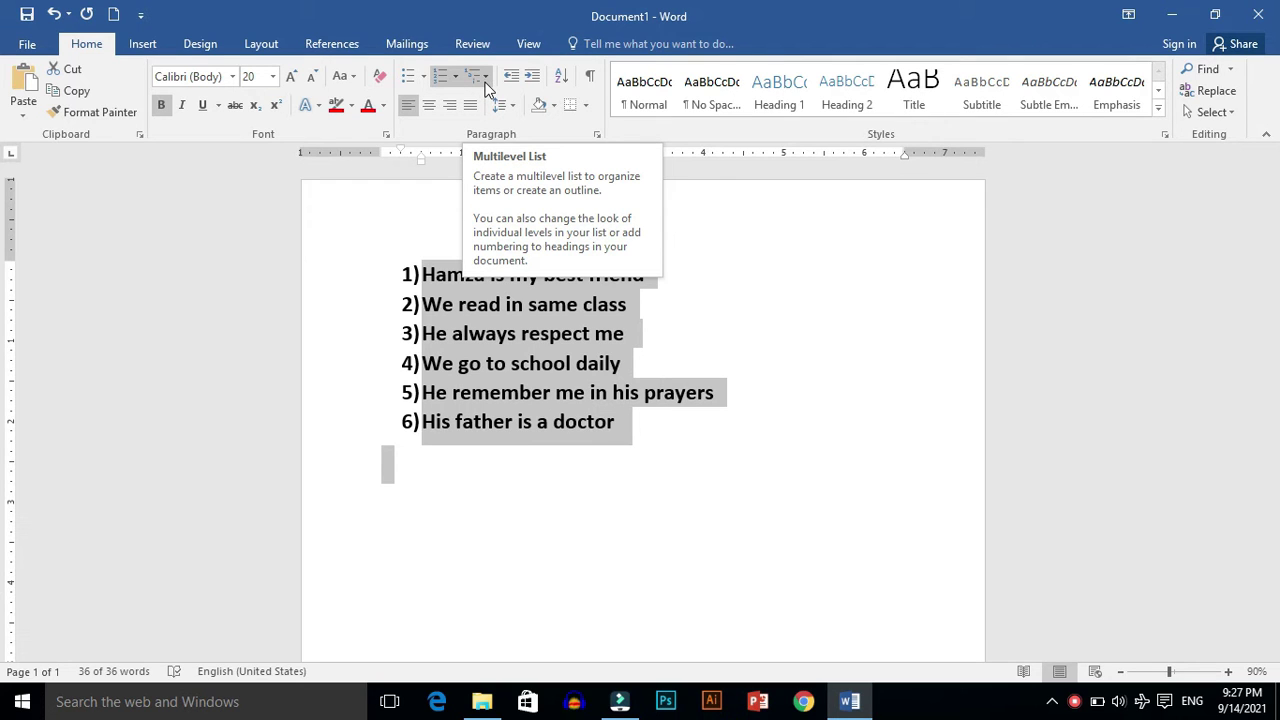
pyautogui.click(485, 79)
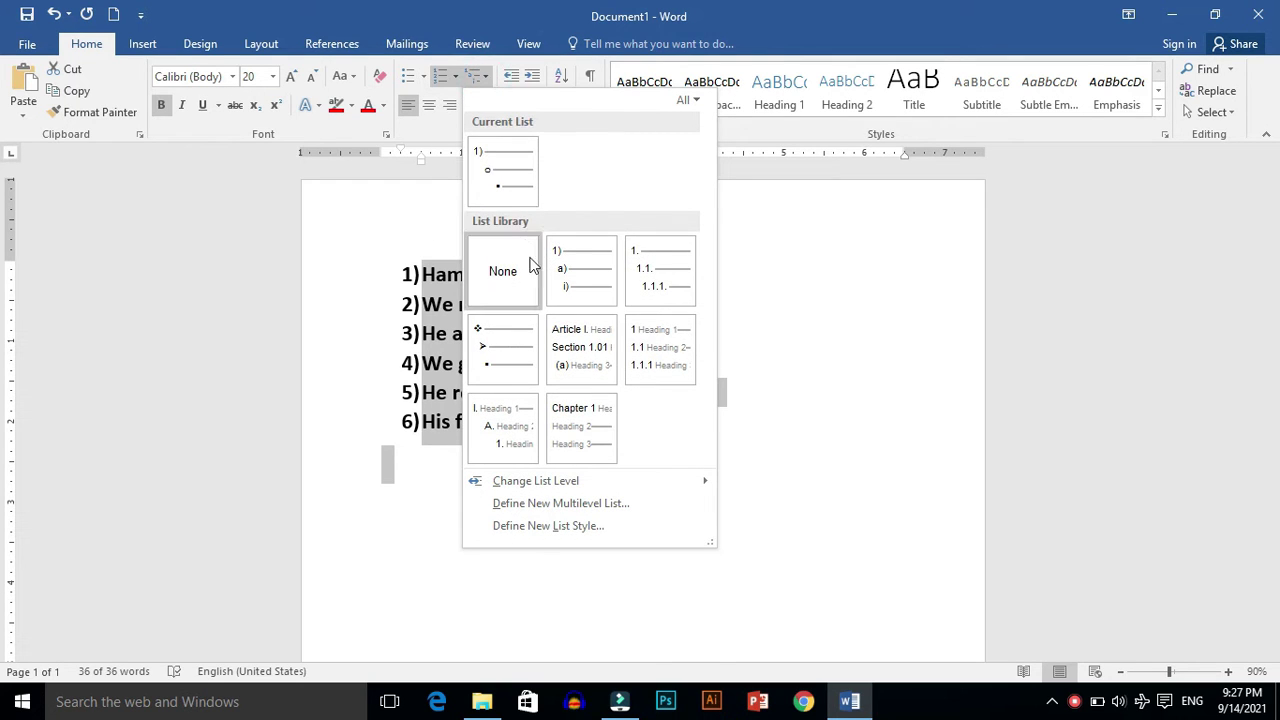
pyautogui.moveTo(594, 283)
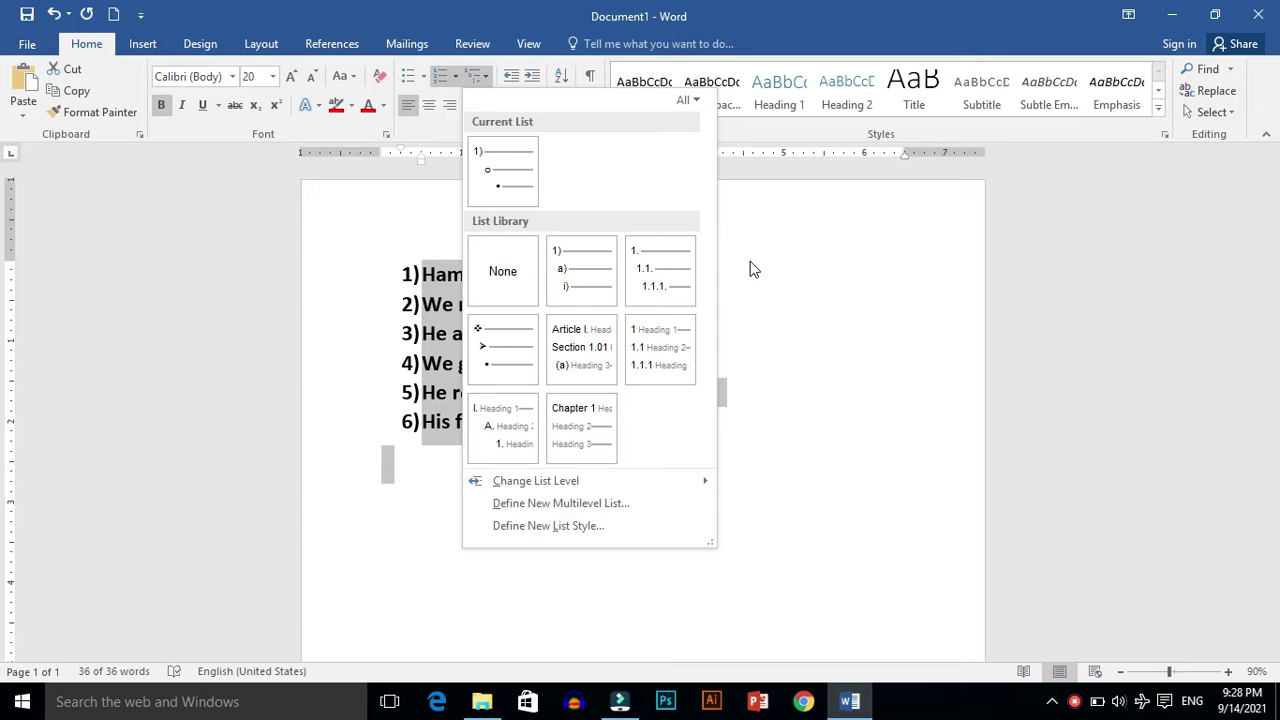
pyautogui.click(829, 258)
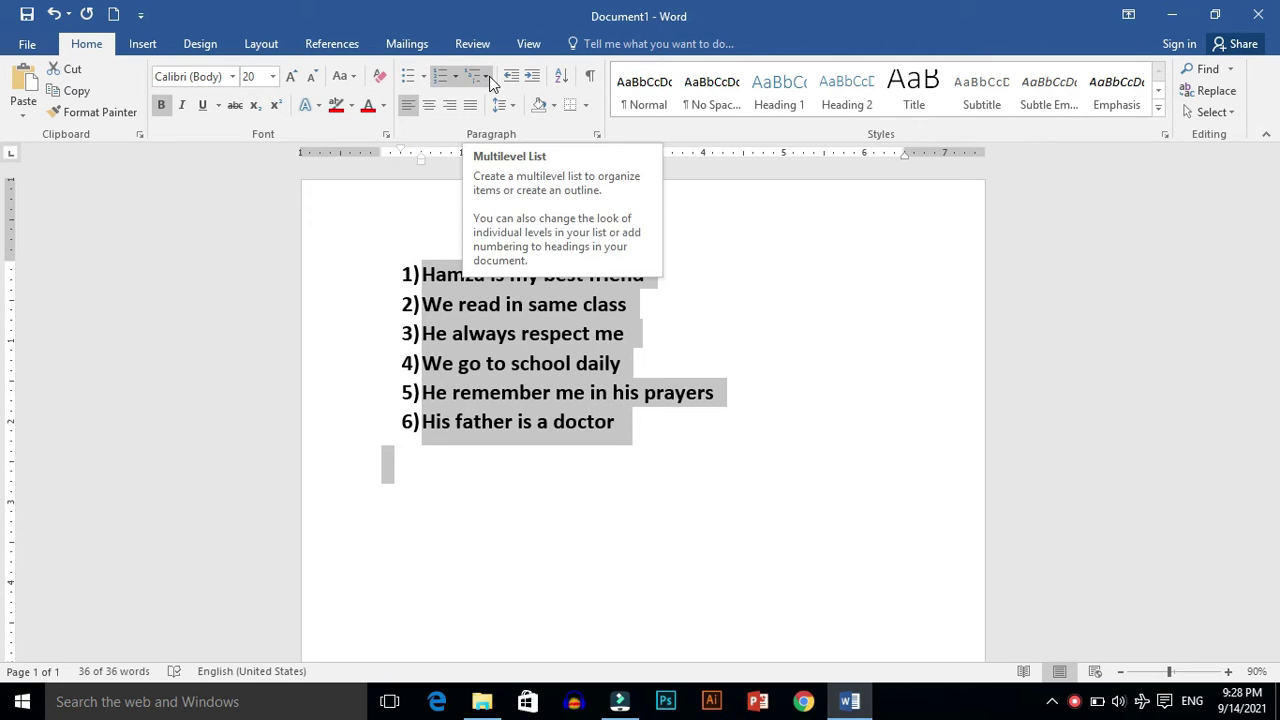
# - Swap the 1)–6) numbering for the multicoloured picture bullet from the Bullet Library
pyautogui.click(423, 77)
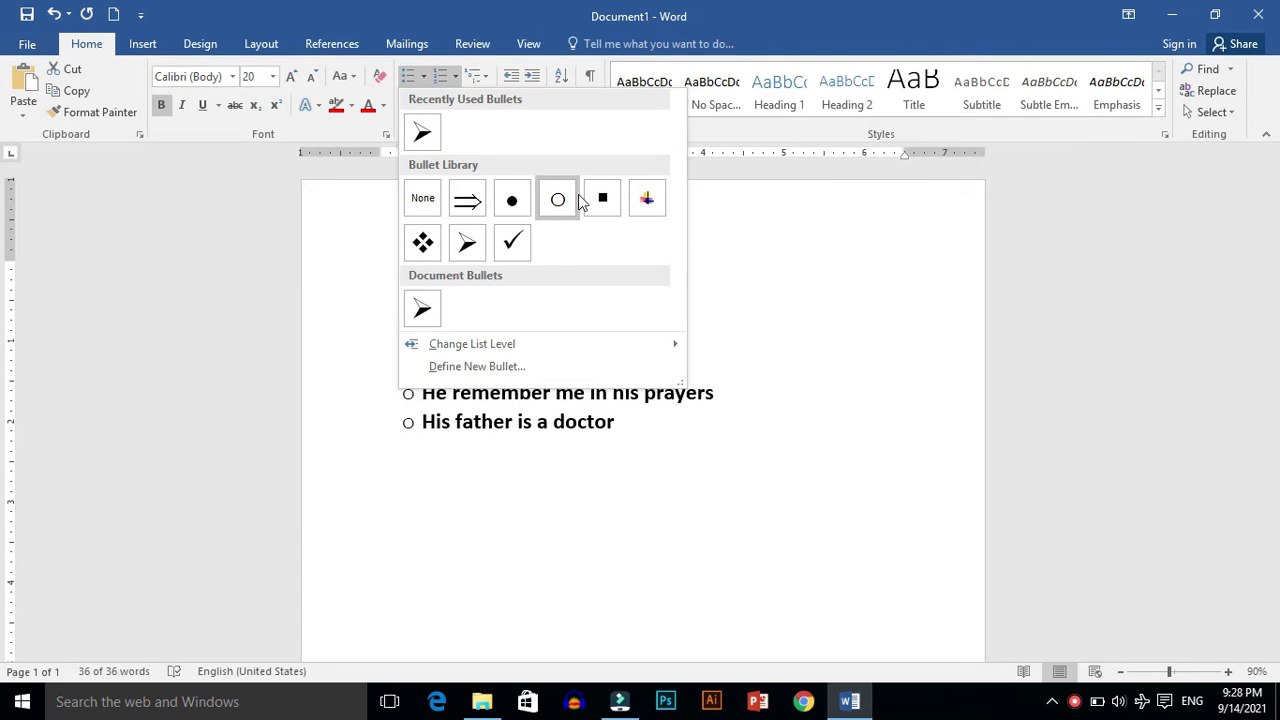
pyautogui.click(645, 199)
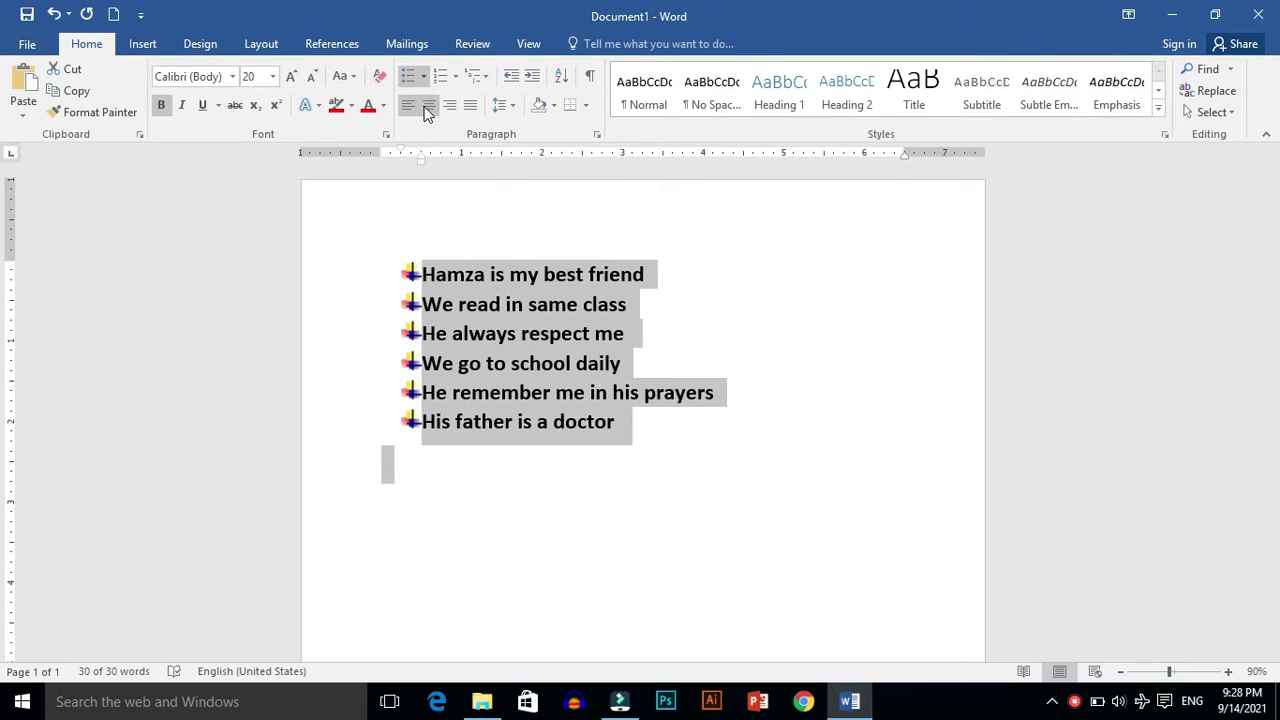
# - Try right, left and justified alignment on the list, finishing centre-aligned
pyautogui.click(427, 111)
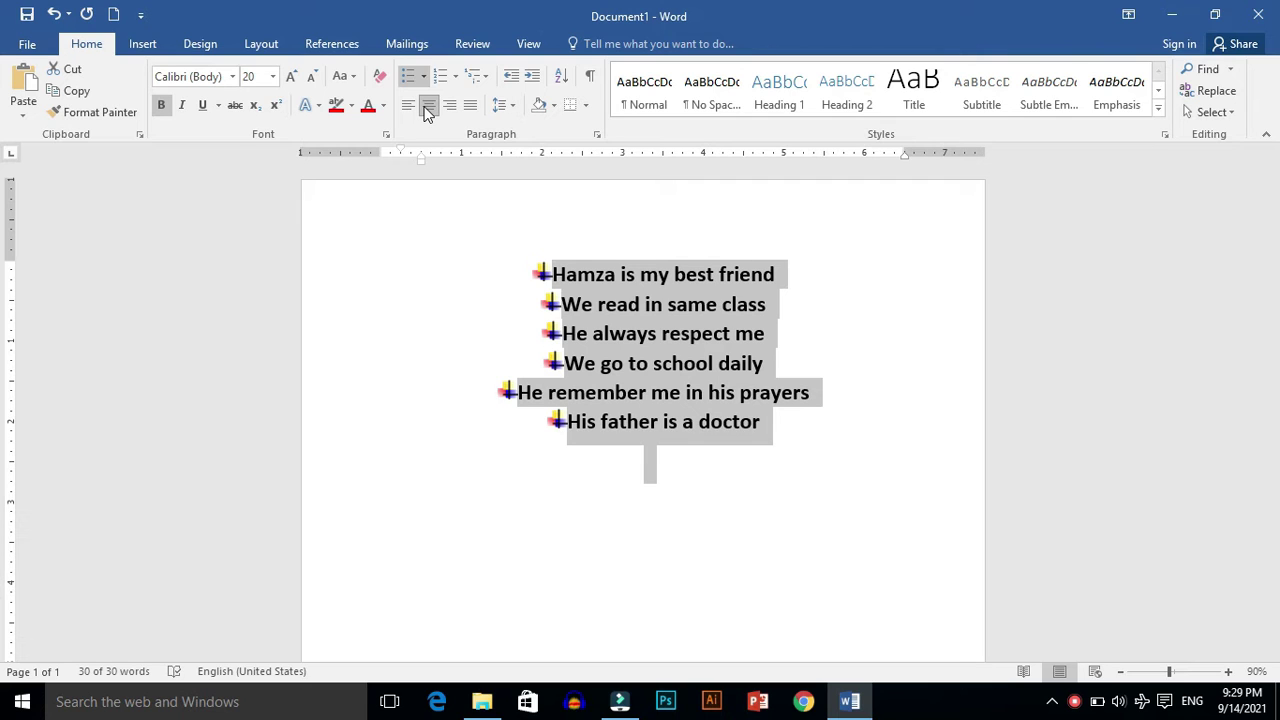
pyautogui.hotkey('ctrl', 'r')
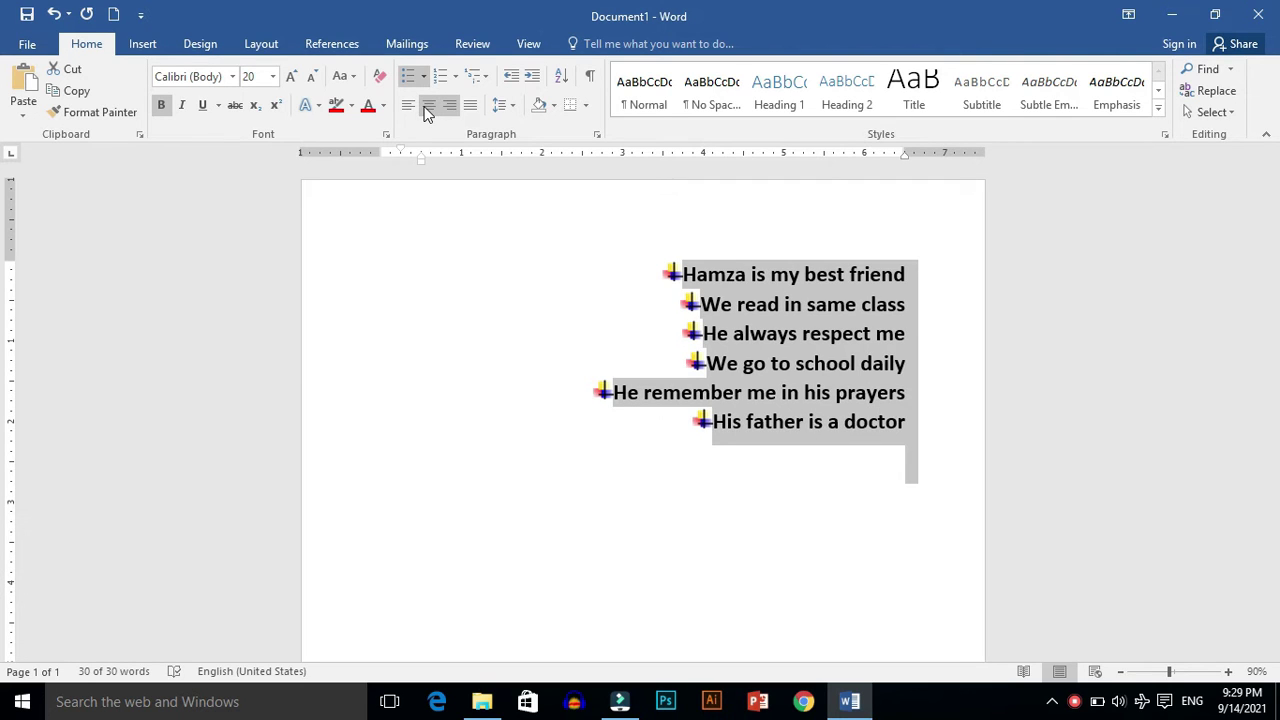
pyautogui.hotkey('ctrl', 'l')
pyautogui.hotkey('ctrl', 'j')
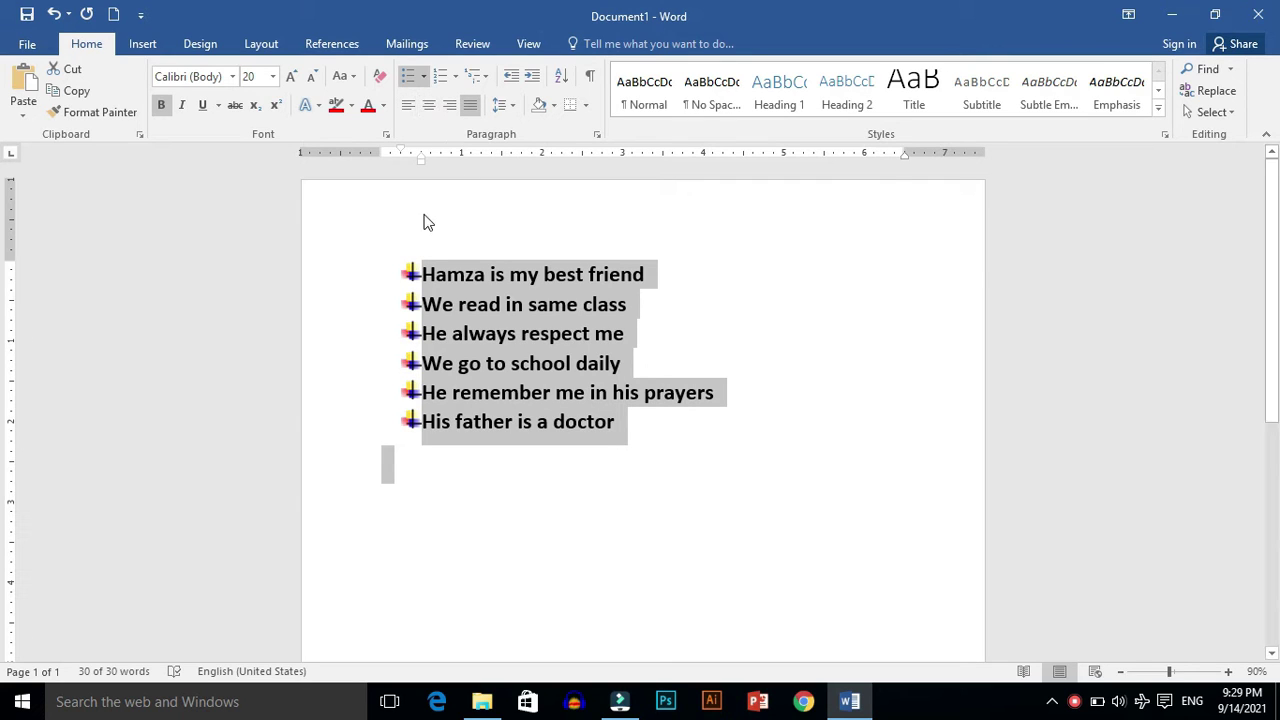
pyautogui.click(429, 106)
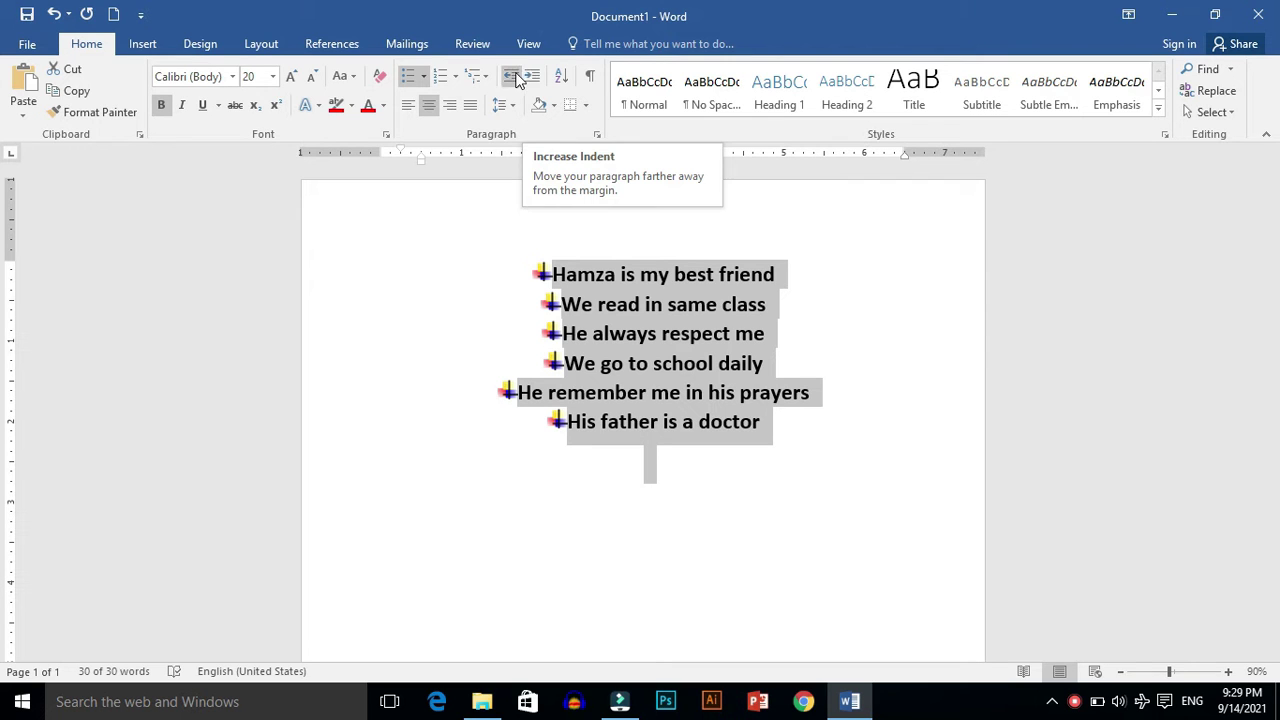
# - Change the list's indent several times, then shift it back left
pyautogui.click(531, 80)
pyautogui.click(531, 80)
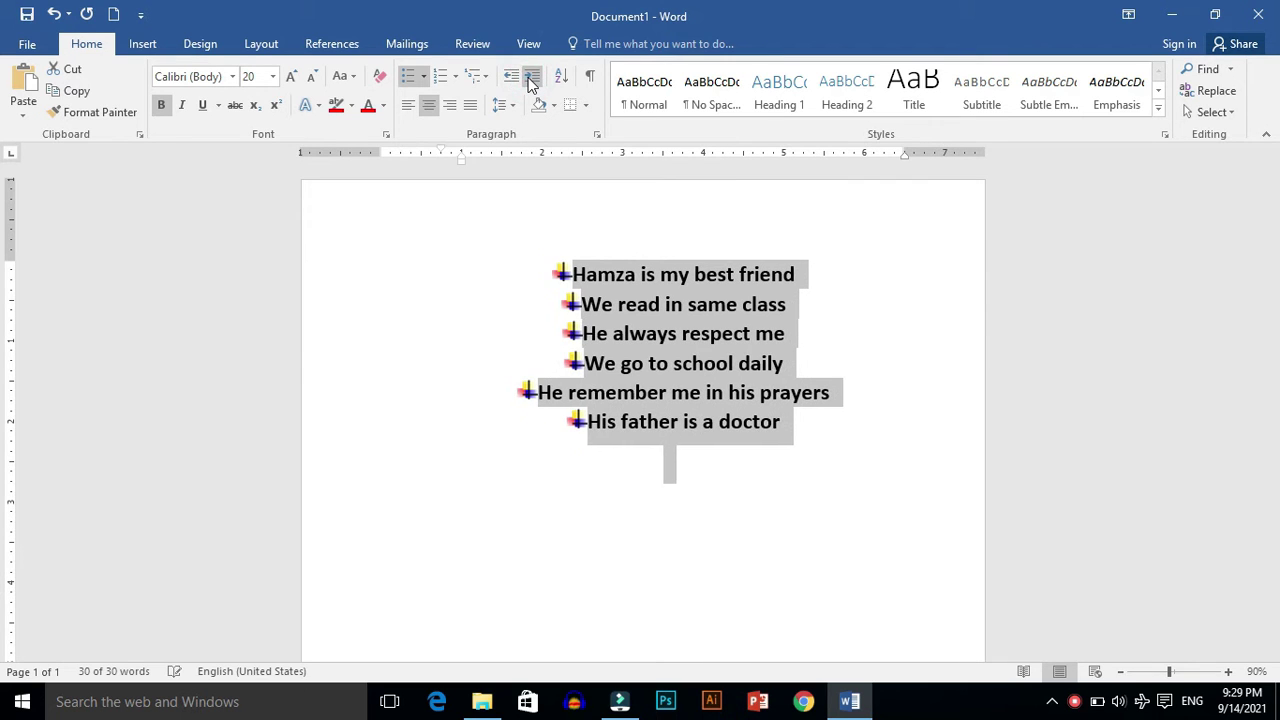
pyautogui.click(531, 80)
pyautogui.click(531, 80)
pyautogui.click(531, 80)
pyautogui.click(531, 80)
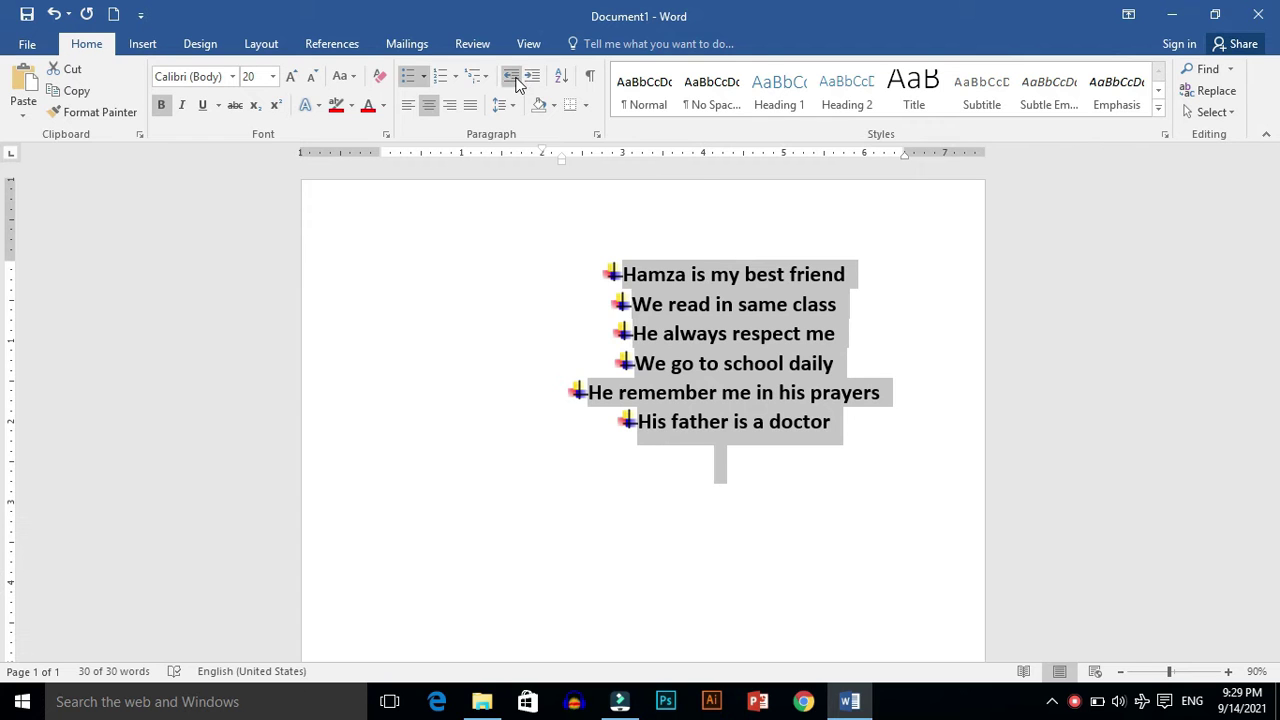
pyautogui.click(511, 80)
pyautogui.click(511, 80)
pyautogui.click(511, 80)
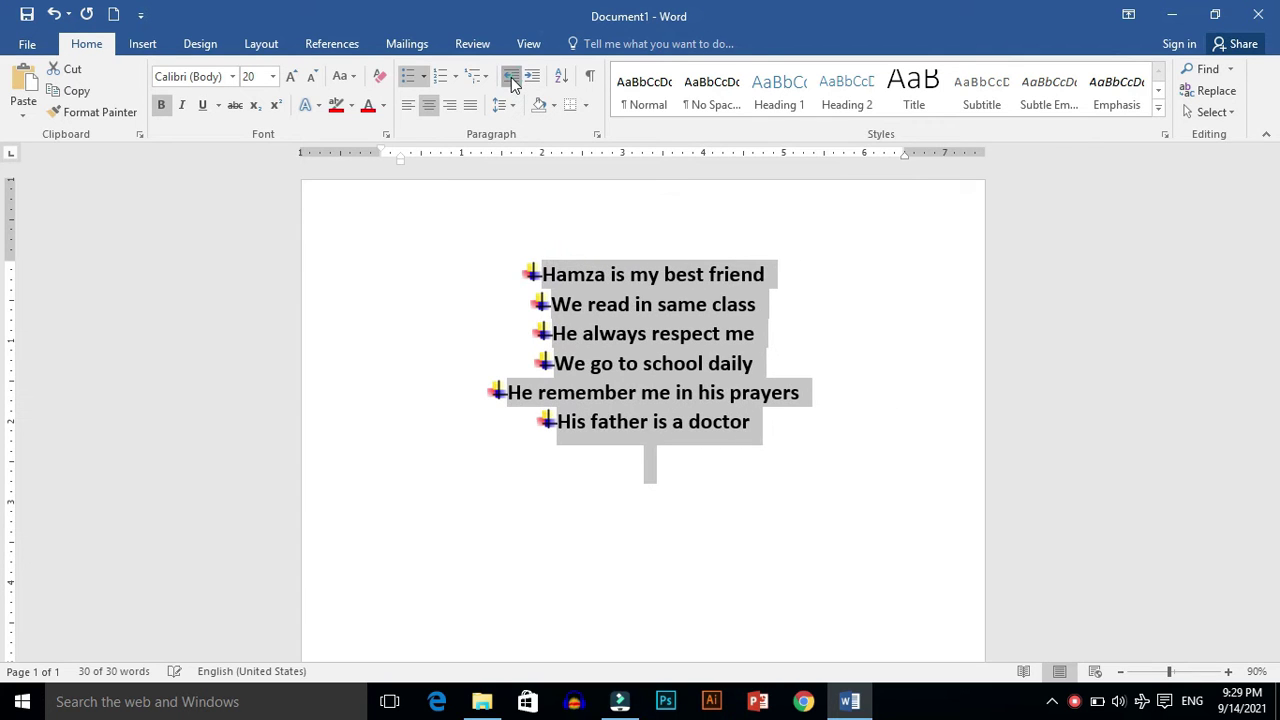
pyautogui.click(511, 80)
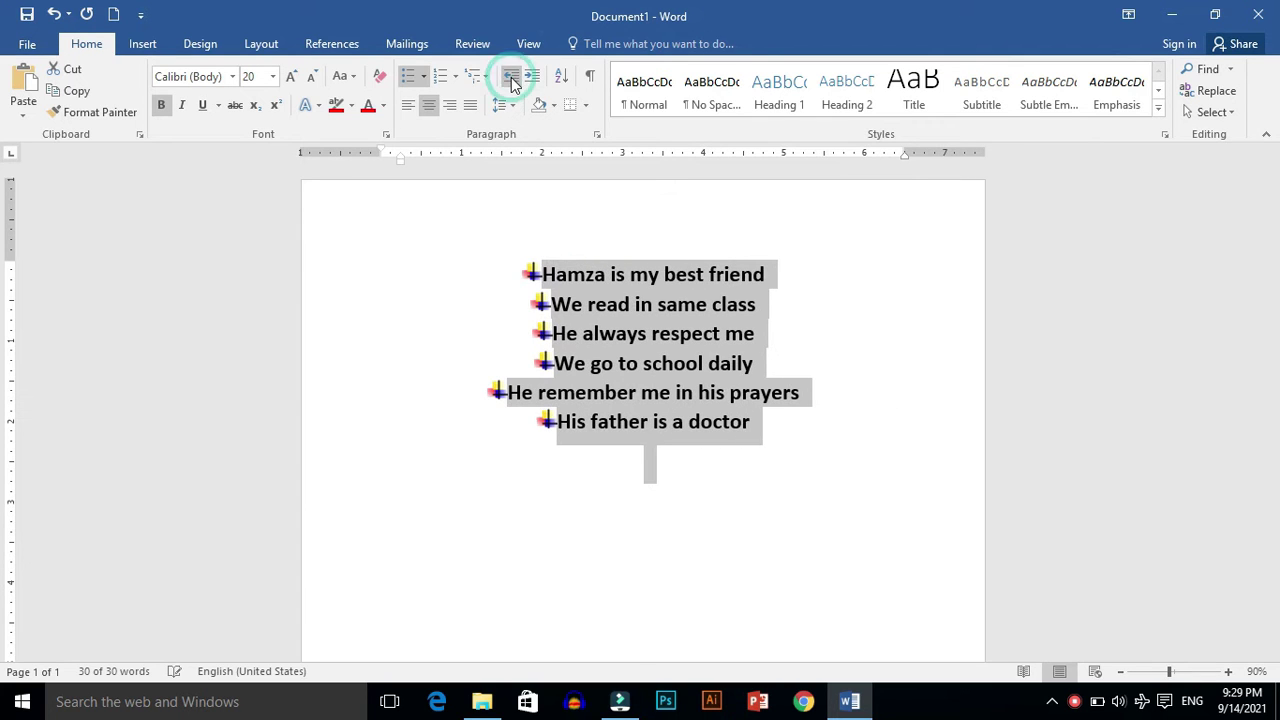
# - Right-align the list, adjust its indent again, and centre it on the page
pyautogui.click(451, 108)
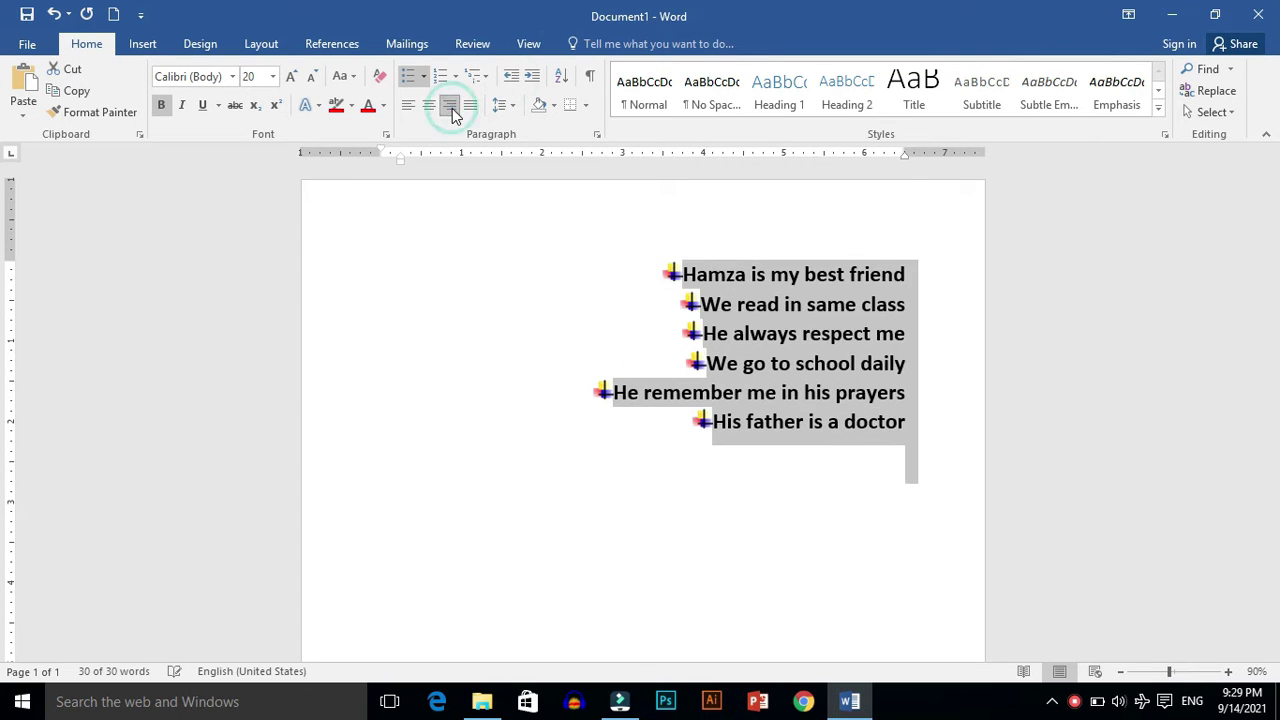
pyautogui.click(511, 80)
pyautogui.click(511, 80)
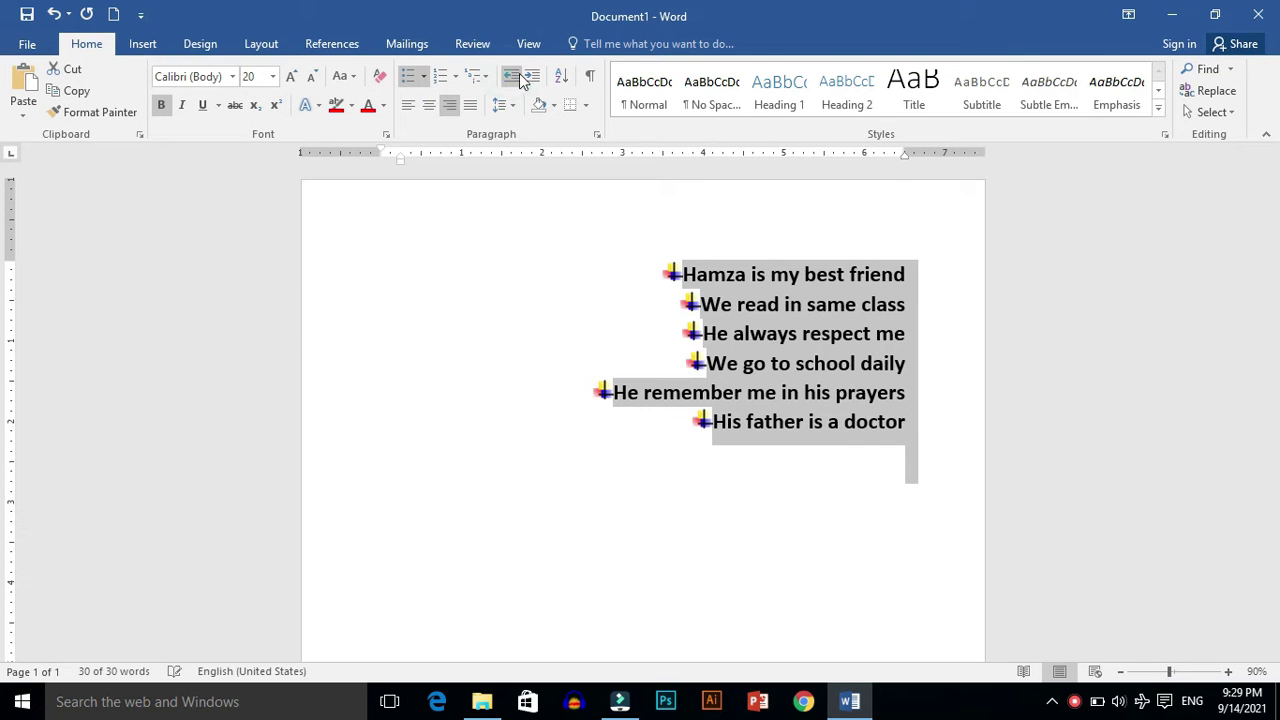
pyautogui.click(533, 80)
pyautogui.click(533, 80)
pyautogui.click(533, 80)
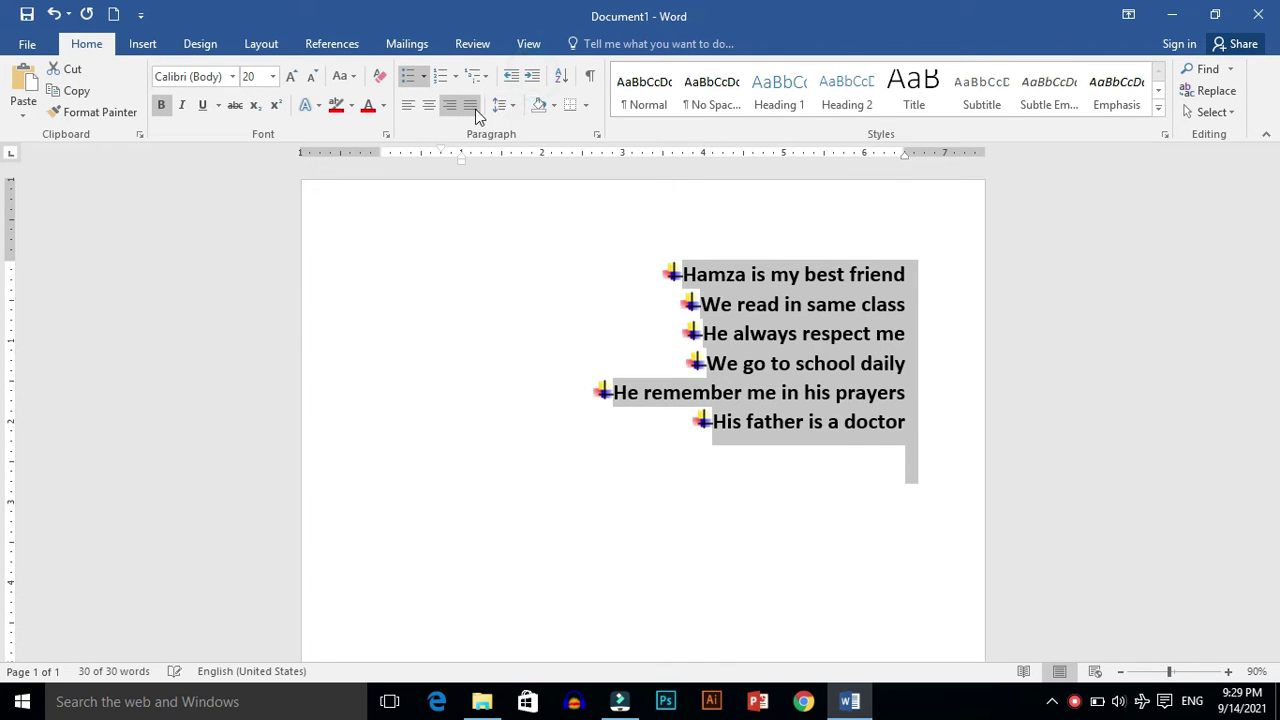
pyautogui.click(430, 106)
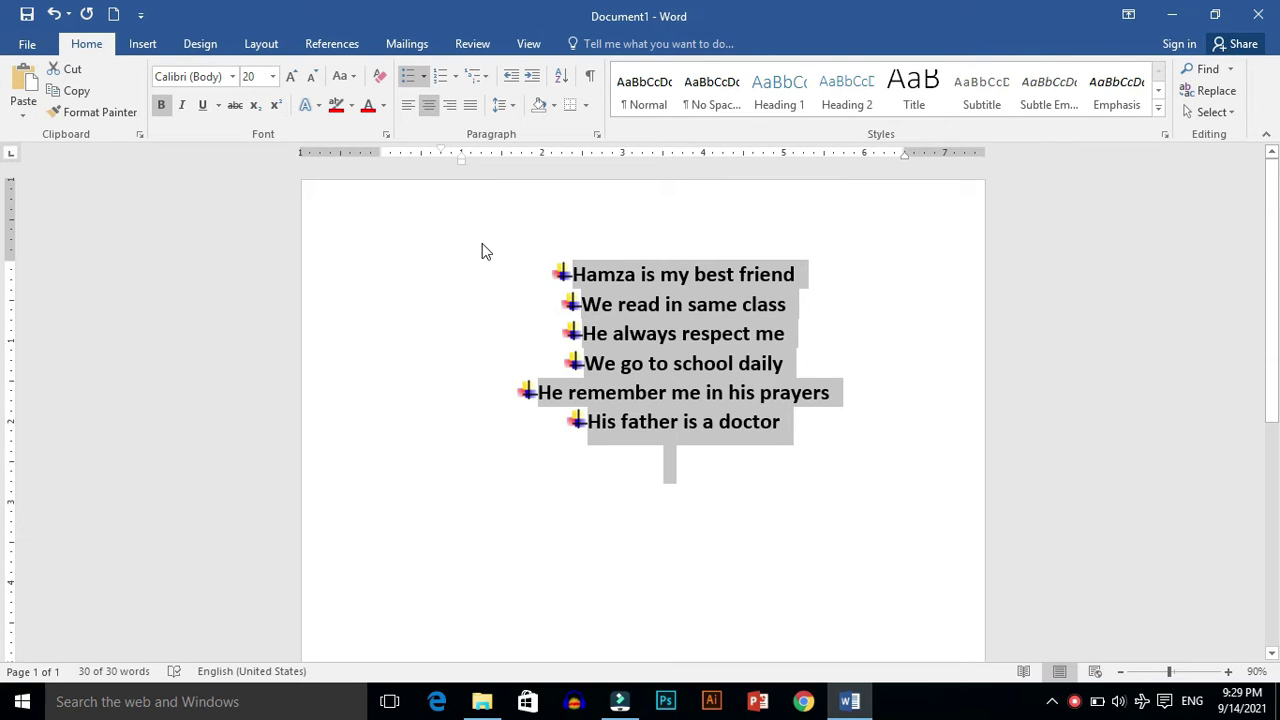
# - Choose 1.15 line spacing for the six centred bulleted sentences
pyautogui.click(513, 108)
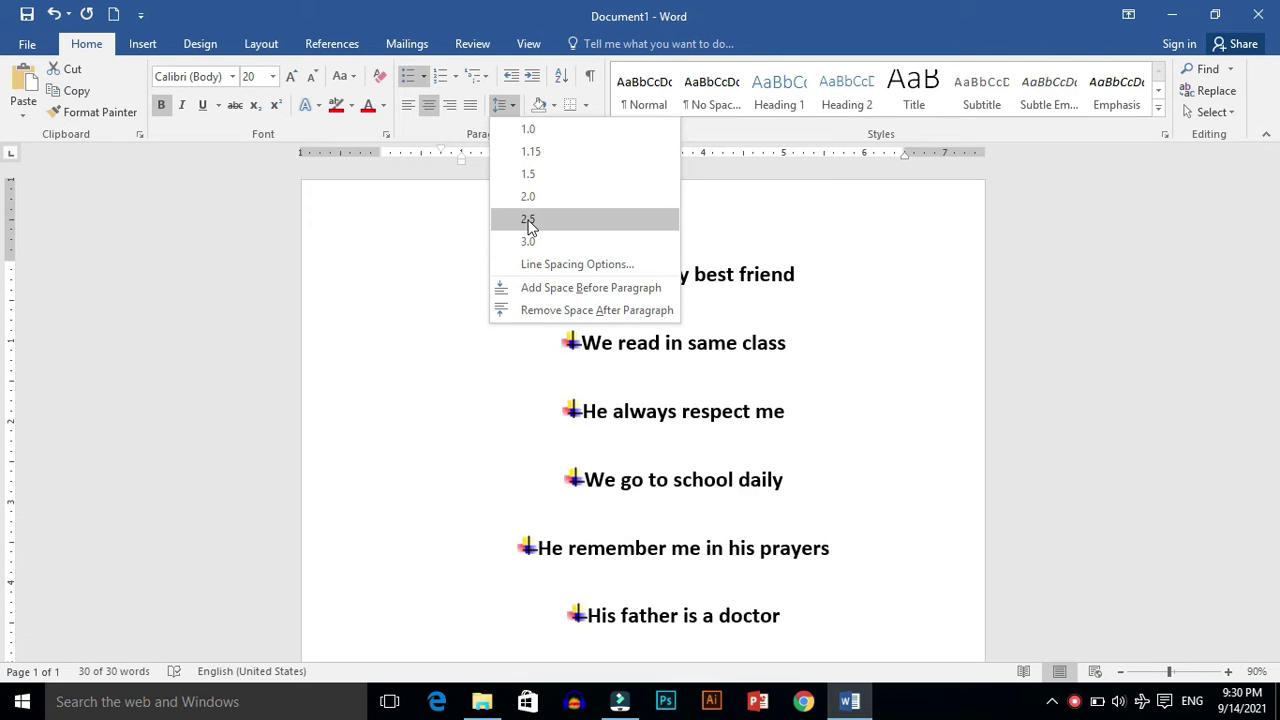
pyautogui.click(531, 151)
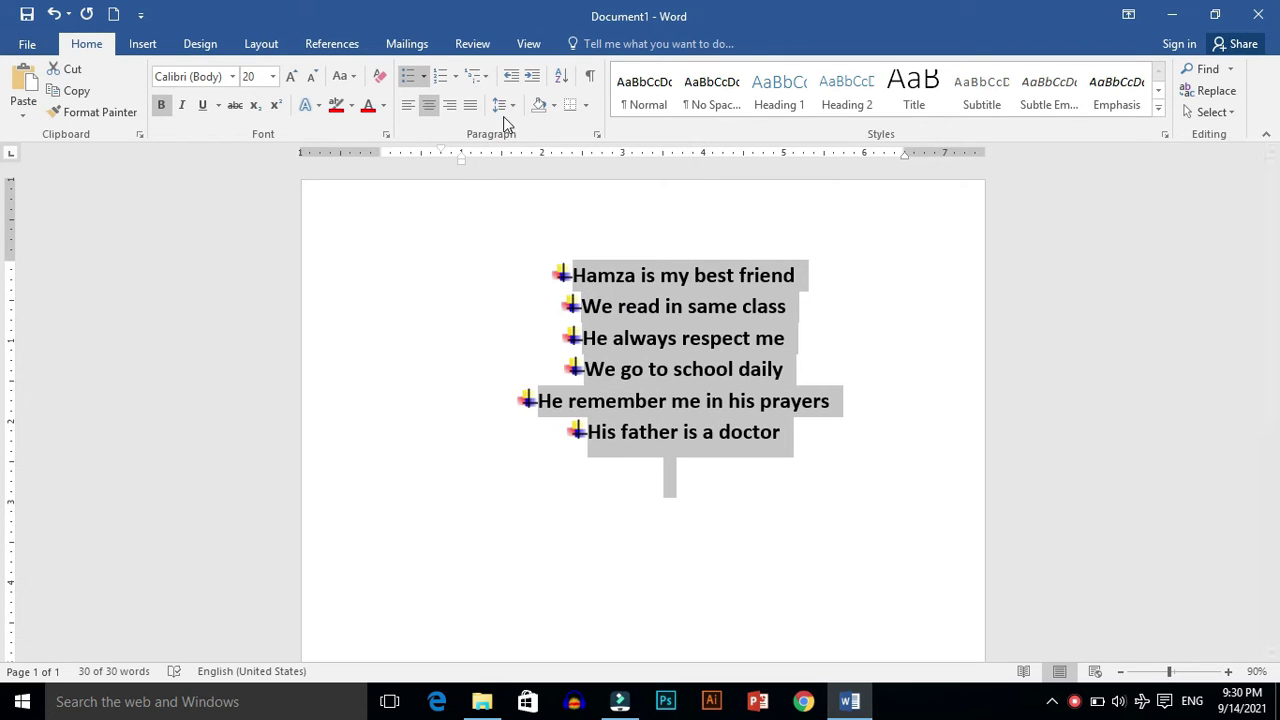
# - Shade the selected list Green and add a blank line below it
pyautogui.click(555, 105)
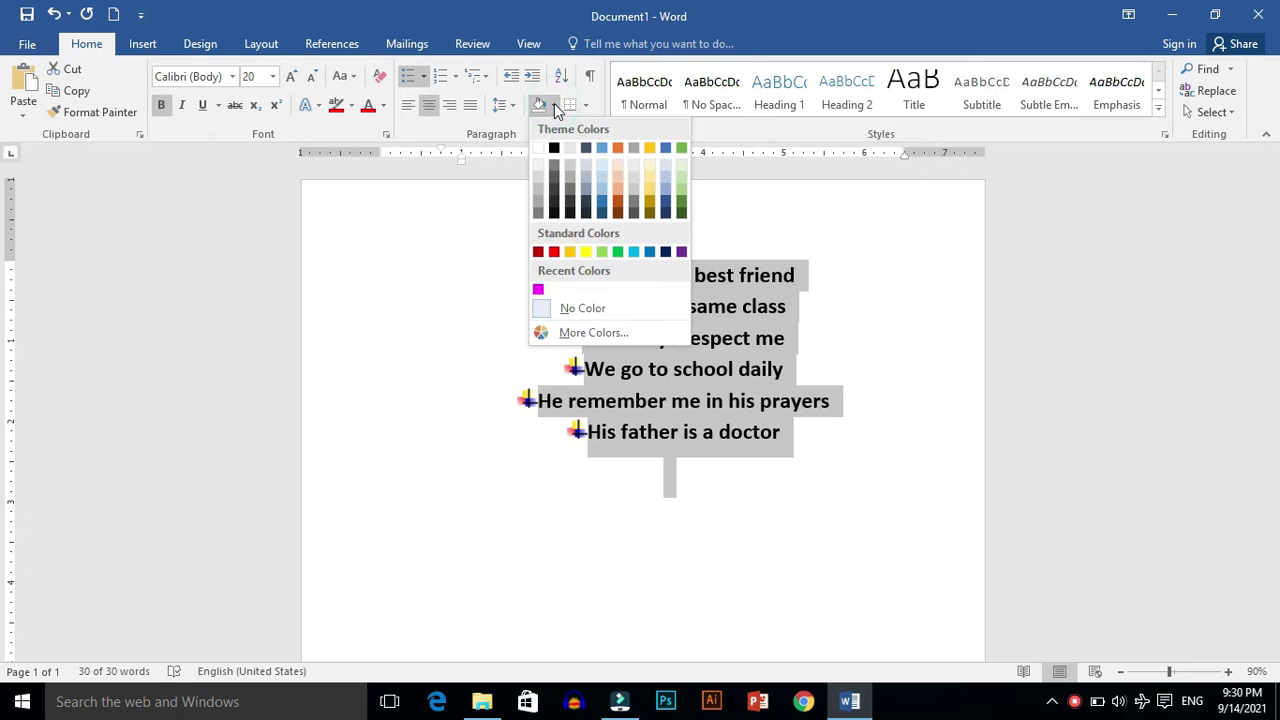
pyautogui.click(490, 302)
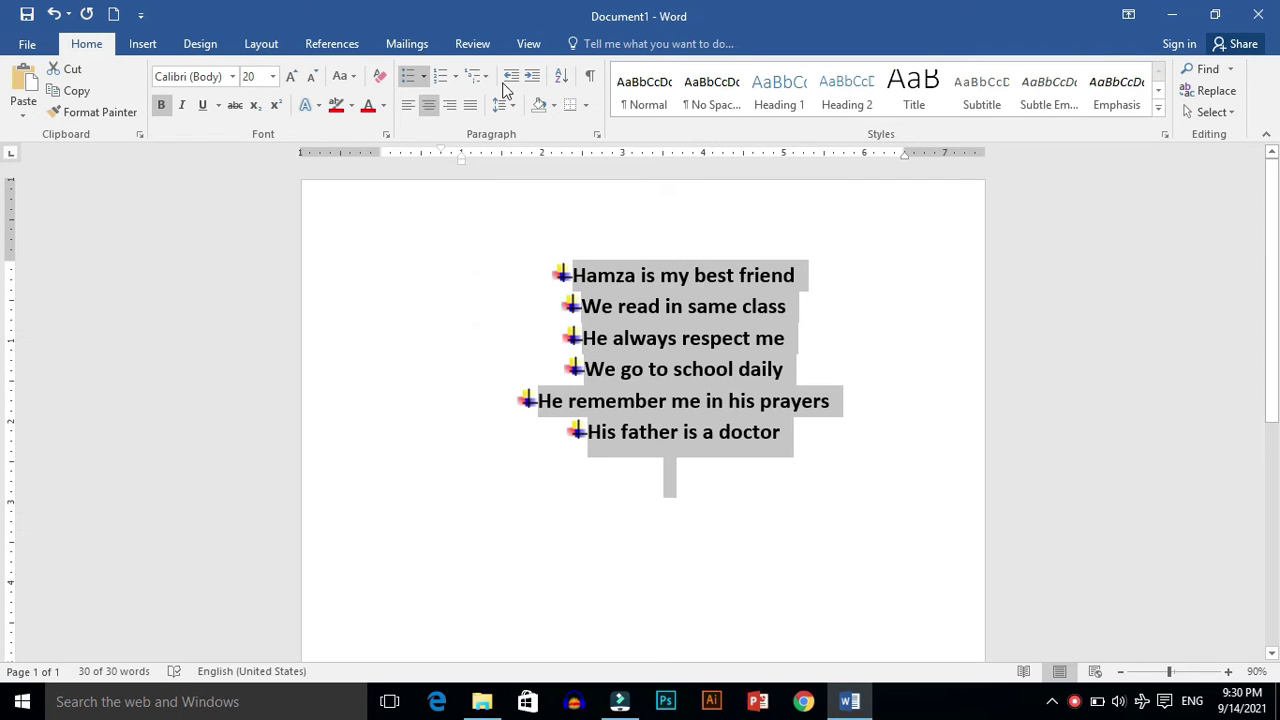
pyautogui.click(555, 111)
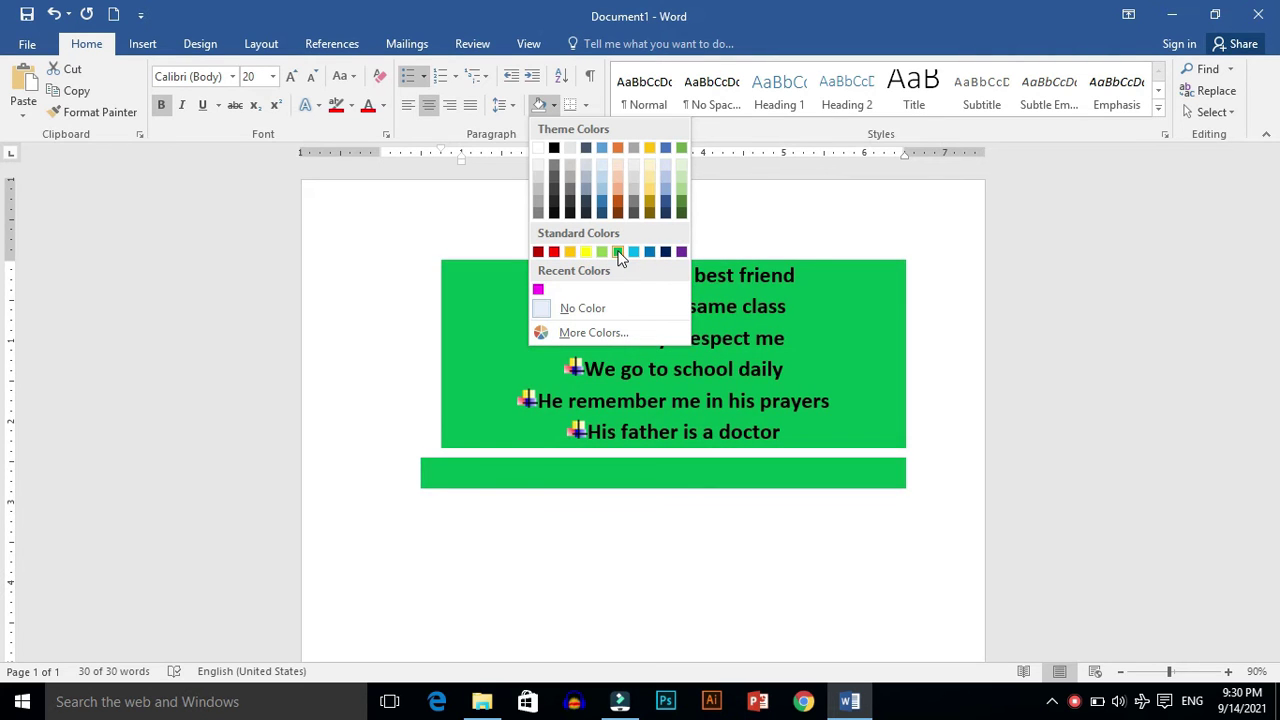
pyautogui.click(618, 252)
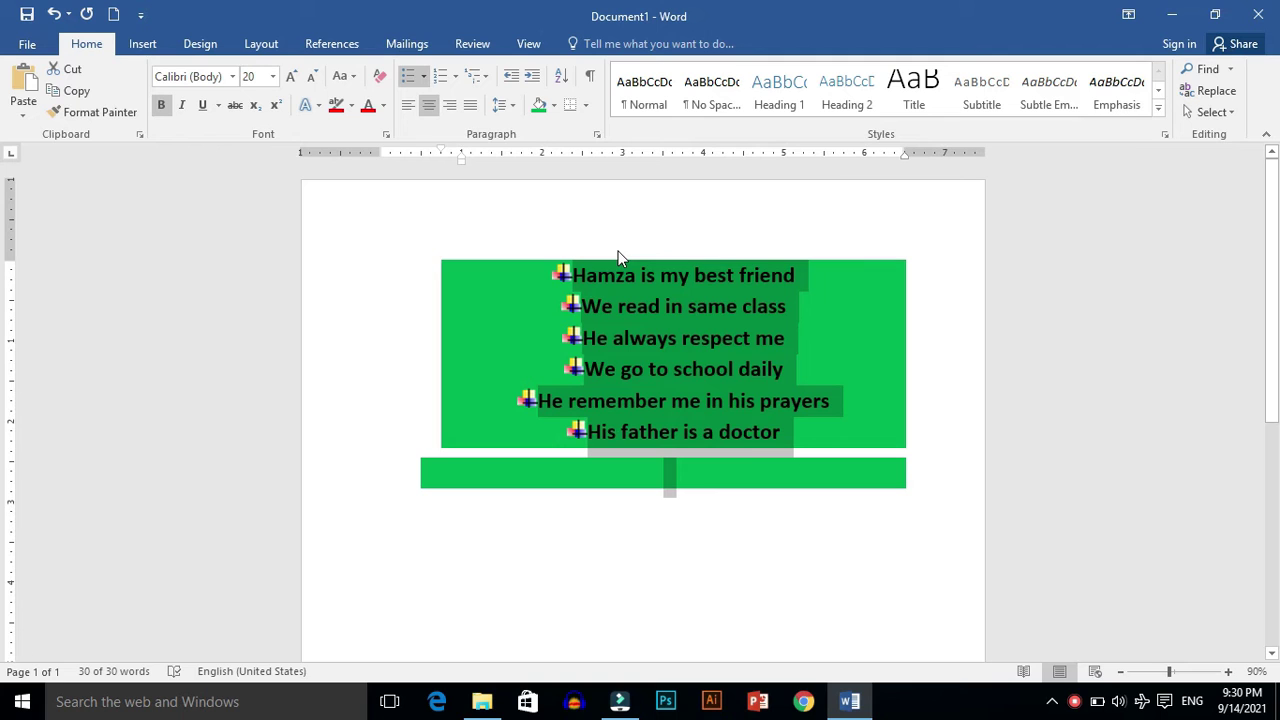
pyautogui.click(775, 525)
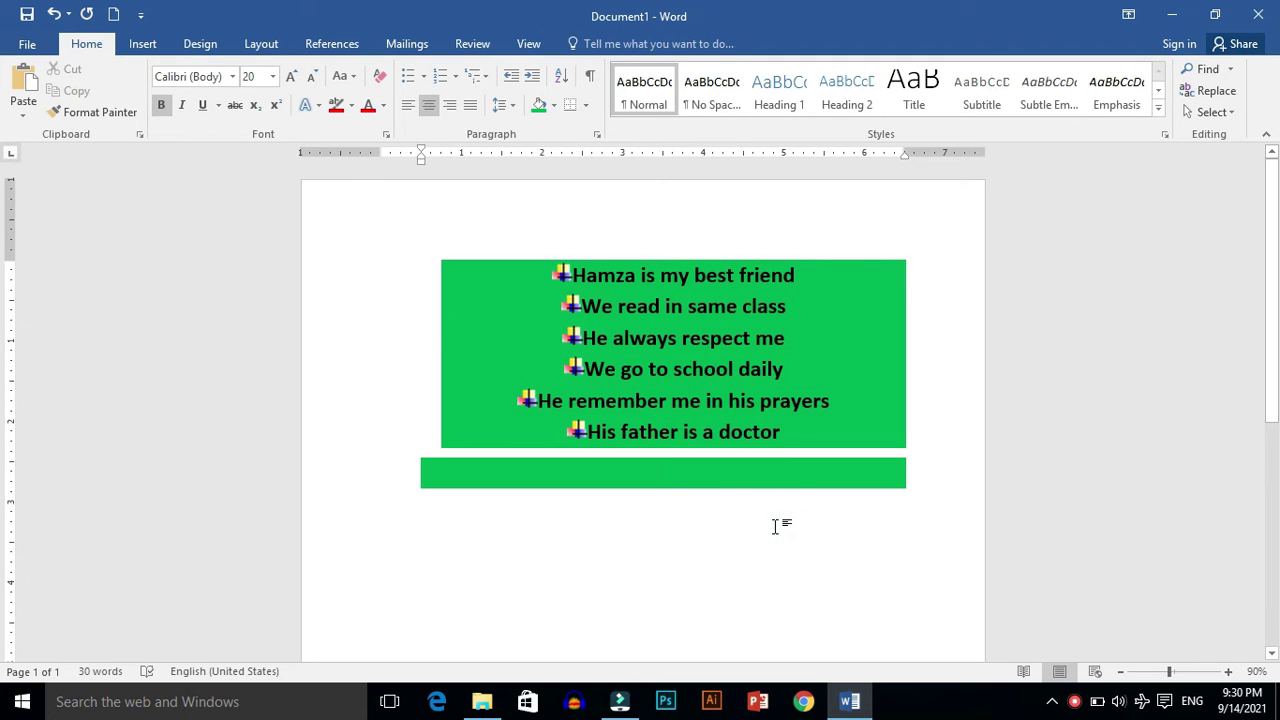
pyautogui.press('Return')
pyautogui.press('Return')
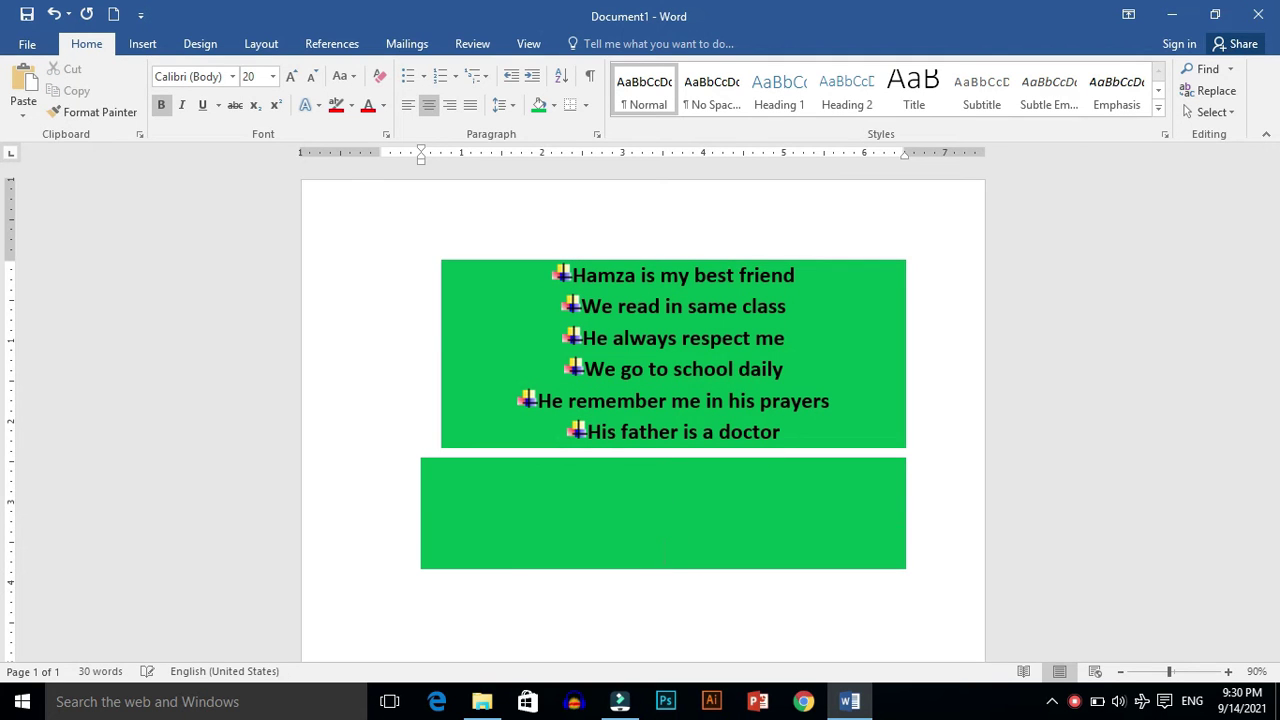
# - Undo the green shading, paste a second copy of the list below, and reselect the first list
pyautogui.hotkey('ctrl', 'z')
pyautogui.hotkey('ctrl', 'z')
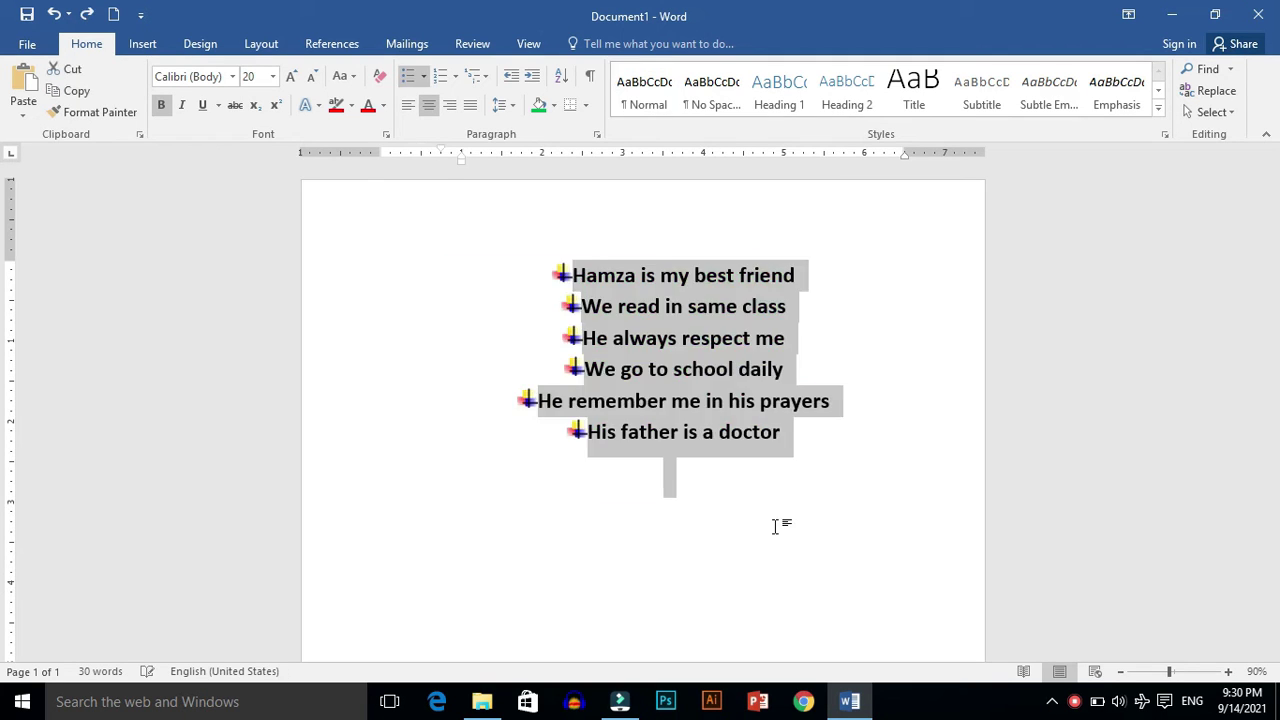
pyautogui.click(746, 554)
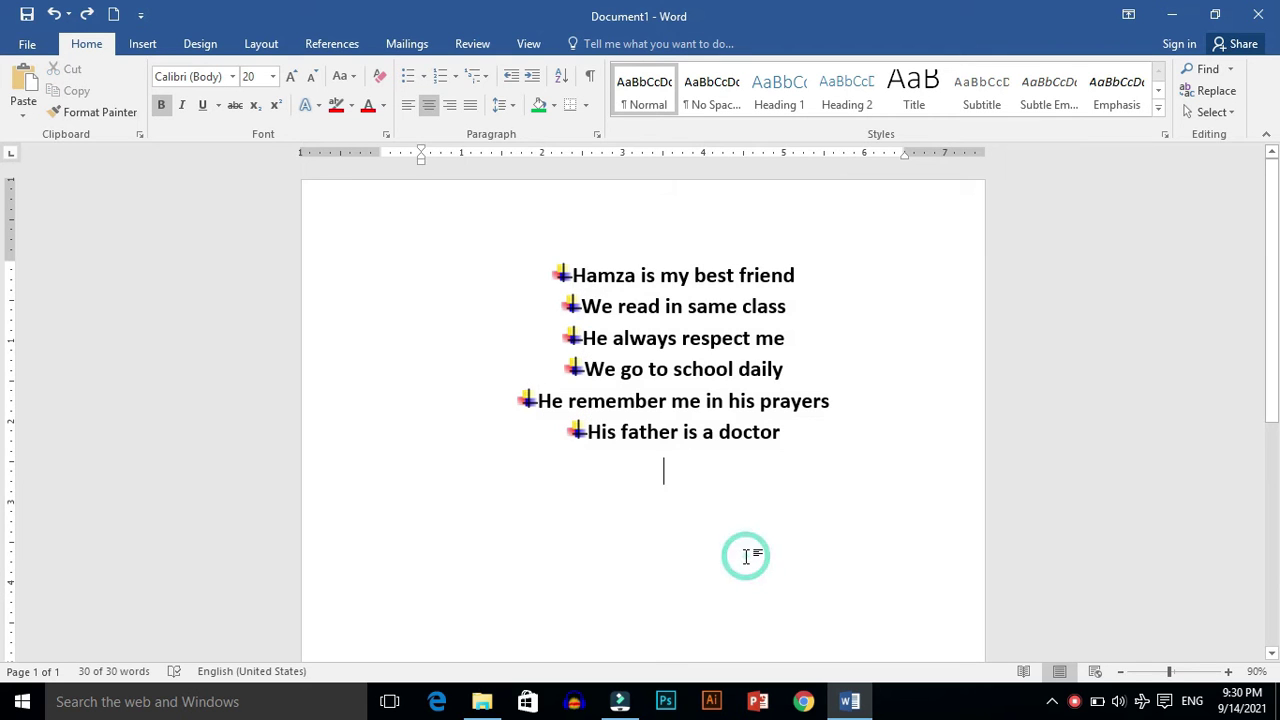
pyautogui.press('Return')
pyautogui.press('Return')
pyautogui.press('Return')
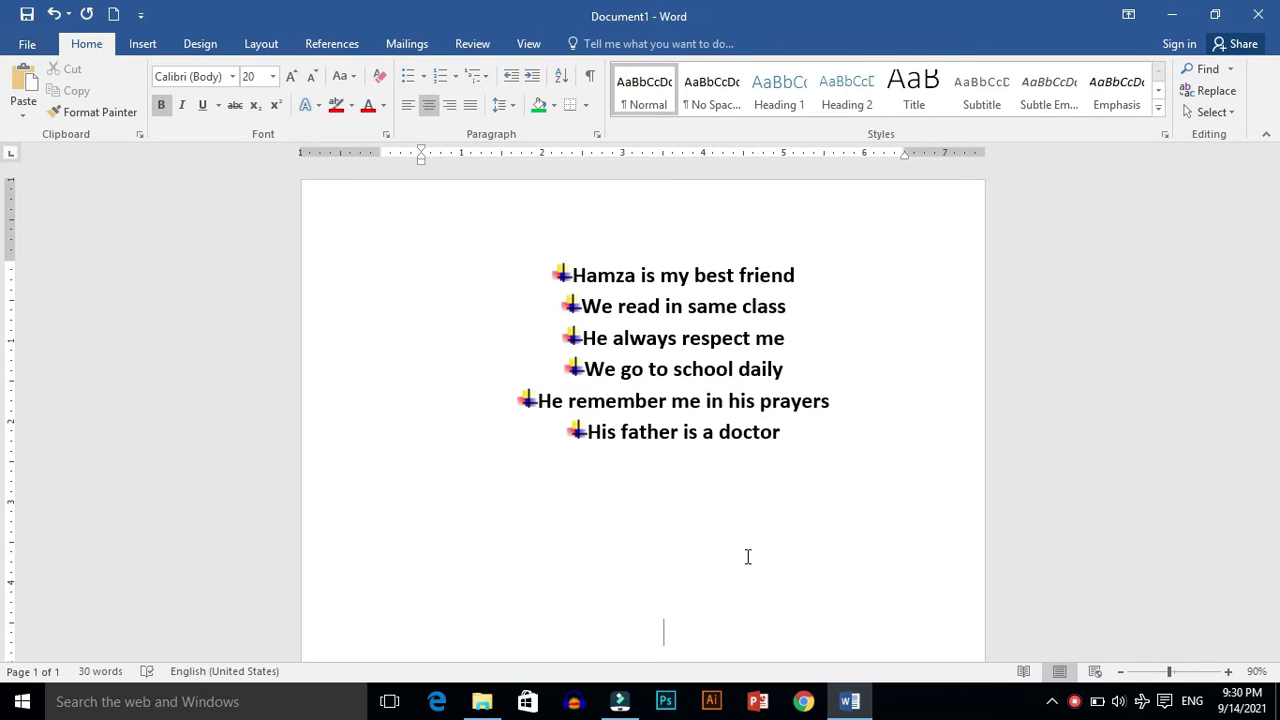
pyautogui.write('Hamza is my best friend We read in same class He always respect me We go to school daily He remember me in his prayers His father is a doctor')
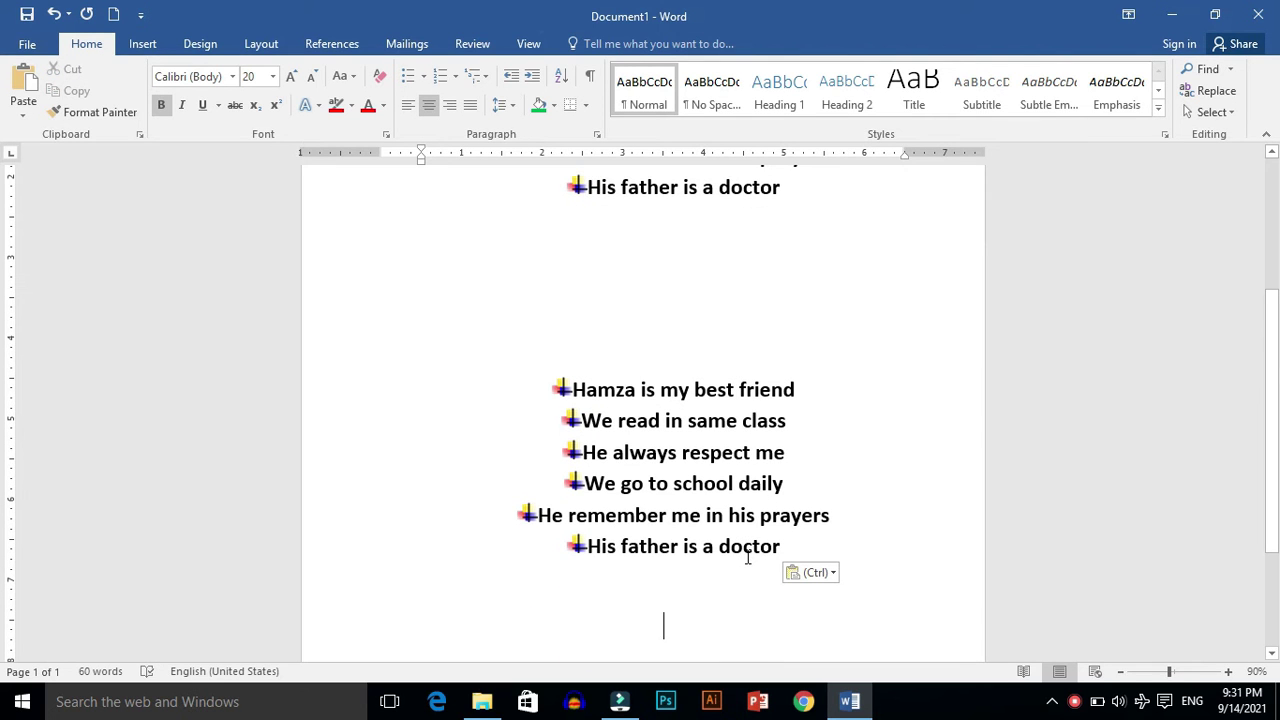
pyautogui.hotkey('ctrl', 'v')
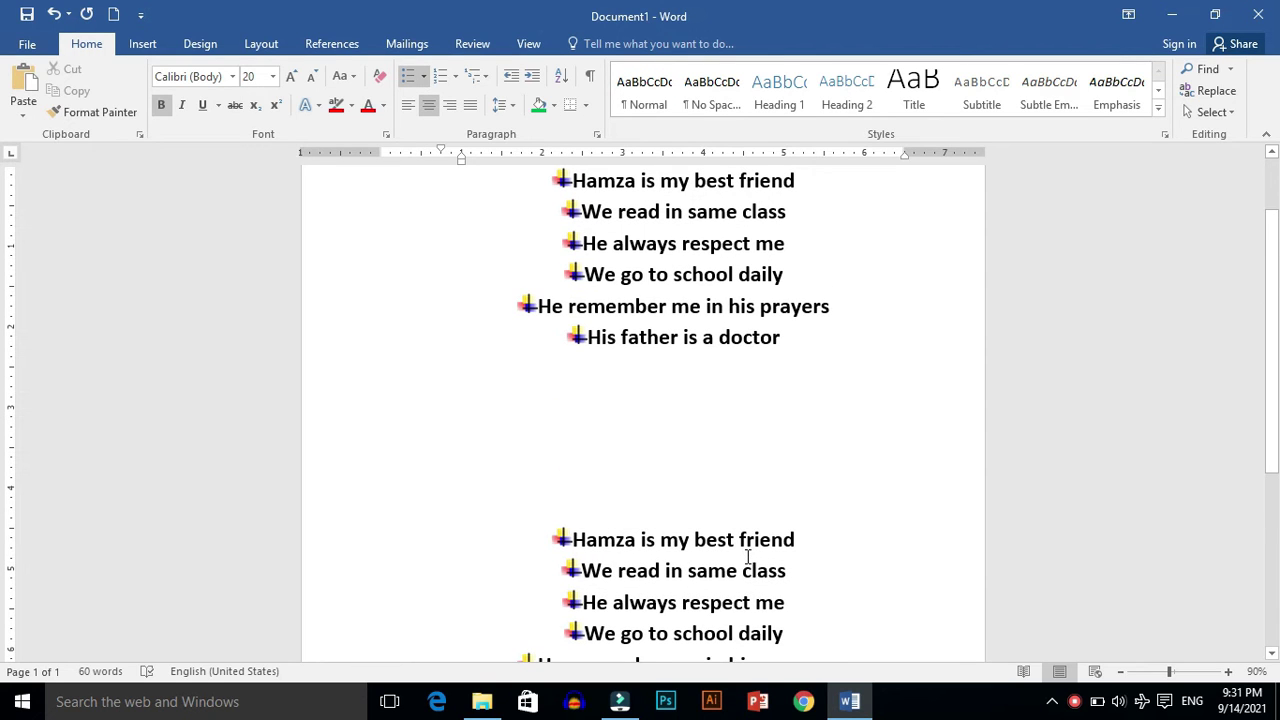
pyautogui.moveTo(528, 178); pyautogui.dragTo(760, 350)
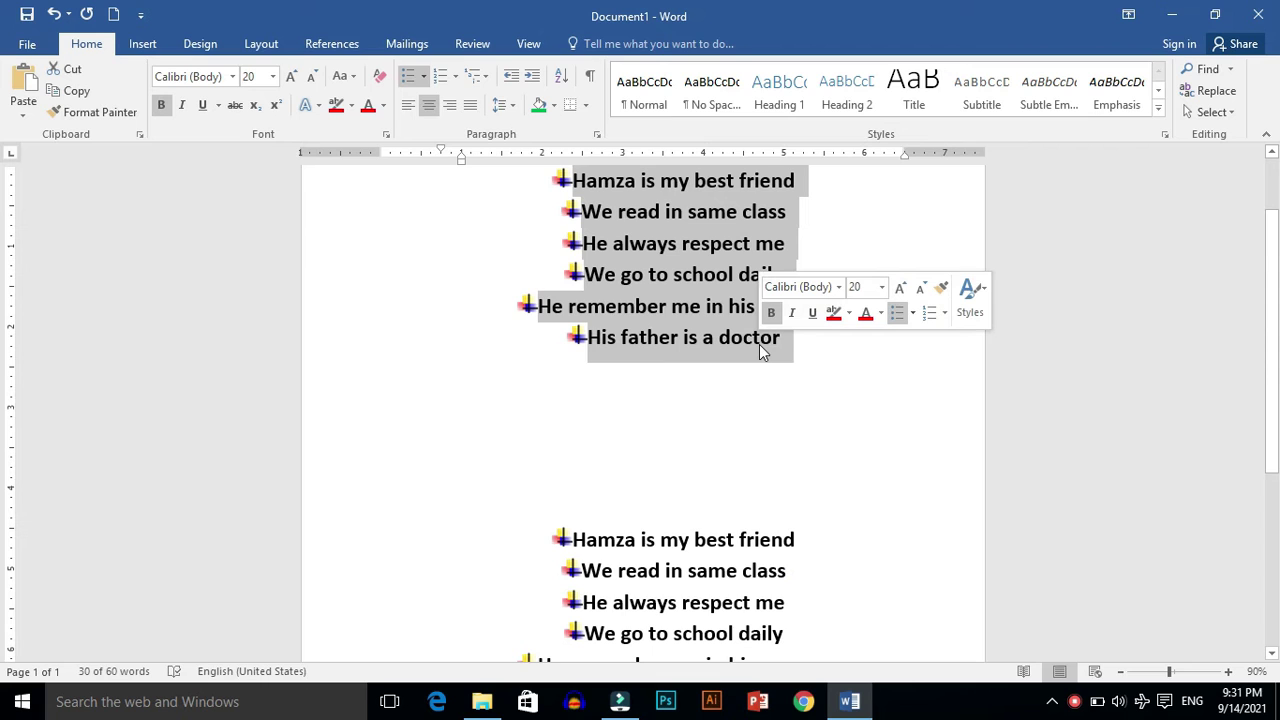
# - Shade the first list Yellow and the second copy Green from Standard Colors
pyautogui.click(556, 105)
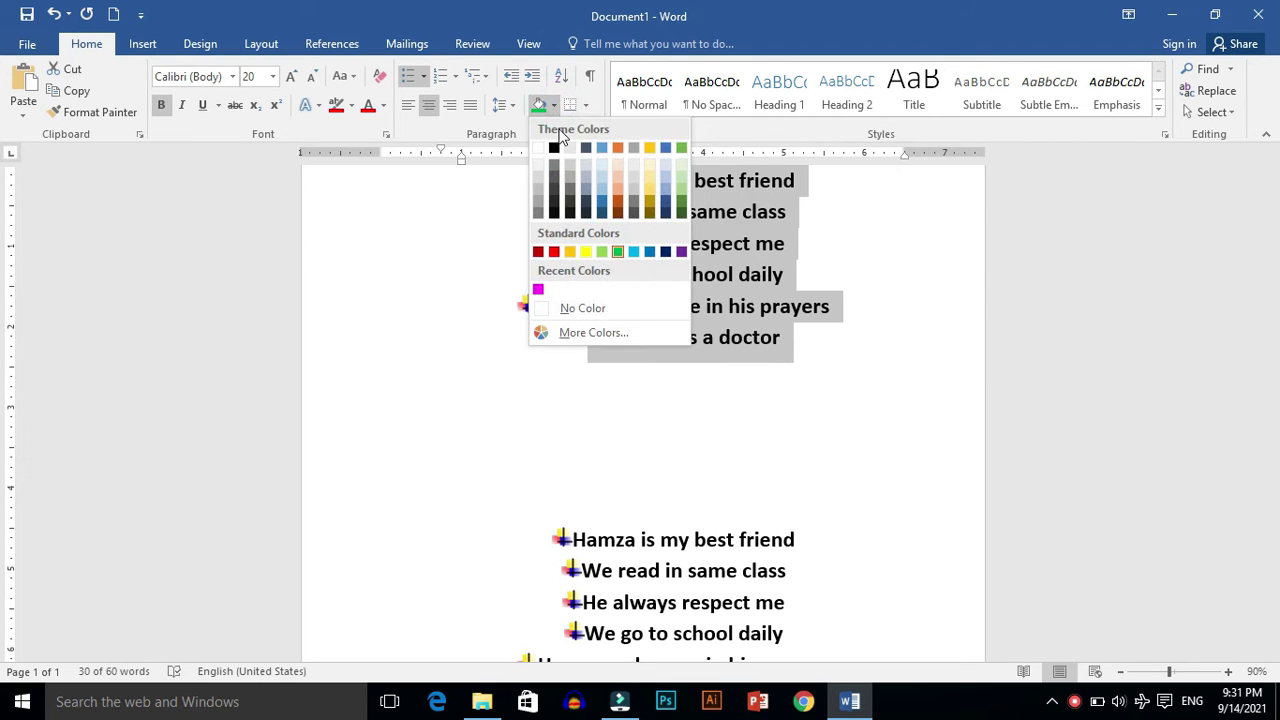
pyautogui.click(584, 252)
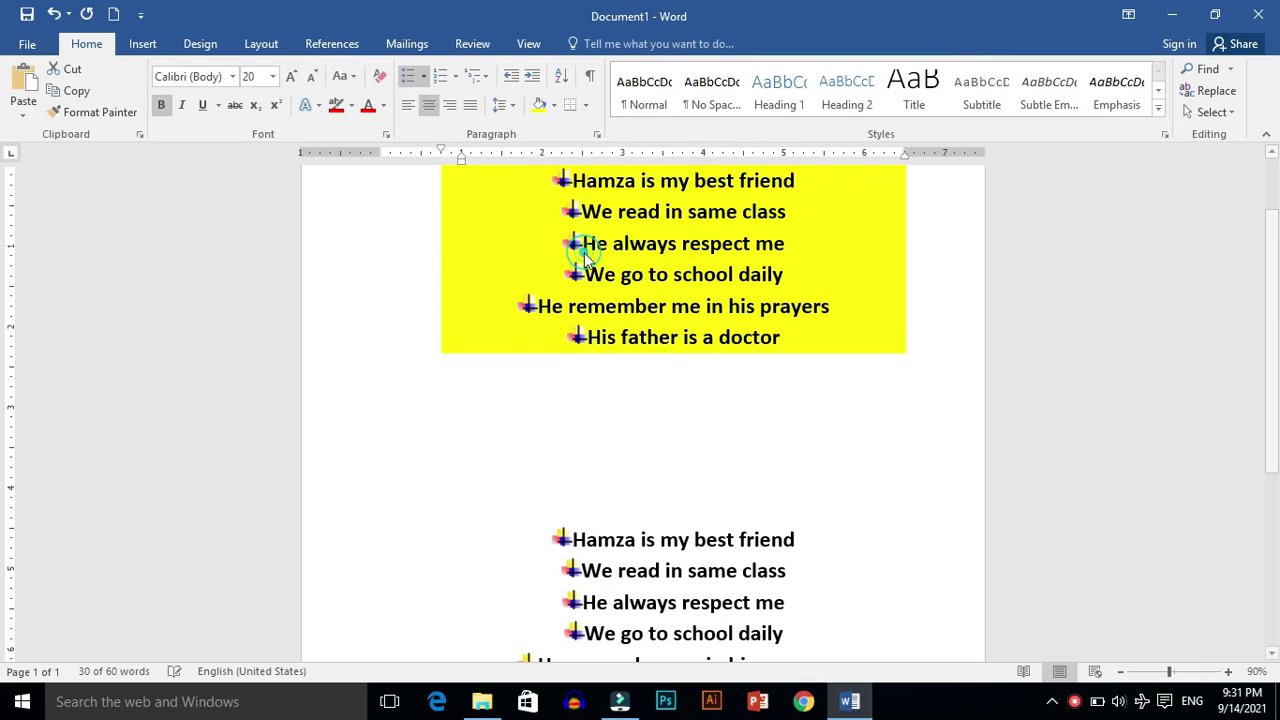
pyautogui.moveTo(545, 531)
pyautogui.mouseDown()
pyautogui.moveTo(729, 658)
pyautogui.moveTo(734, 543)
pyautogui.mouseUp()
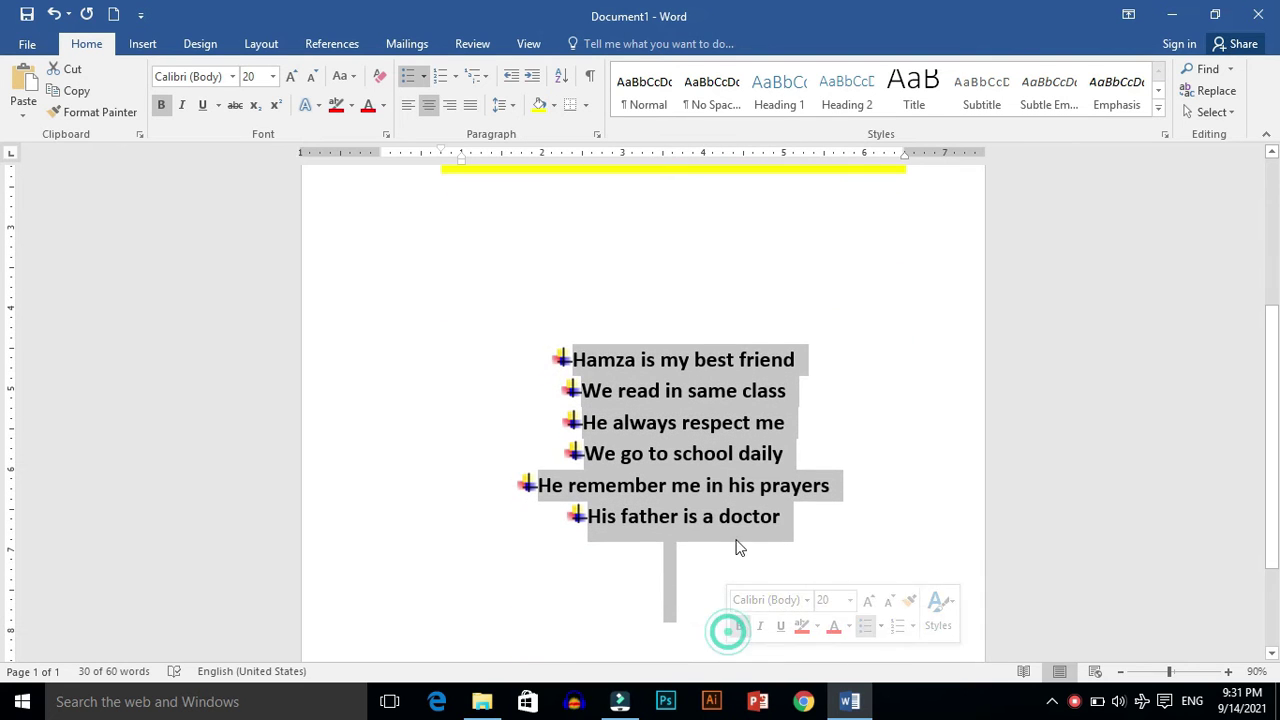
pyautogui.click(555, 106)
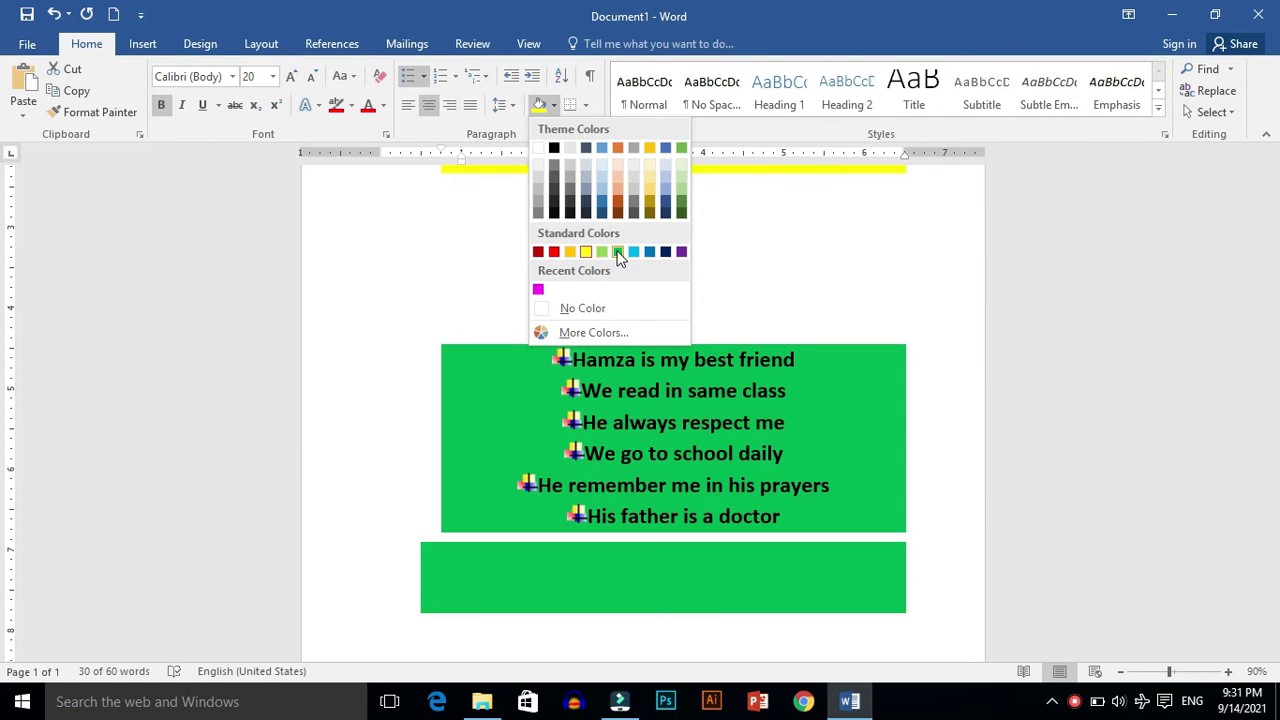
pyautogui.click(618, 252)
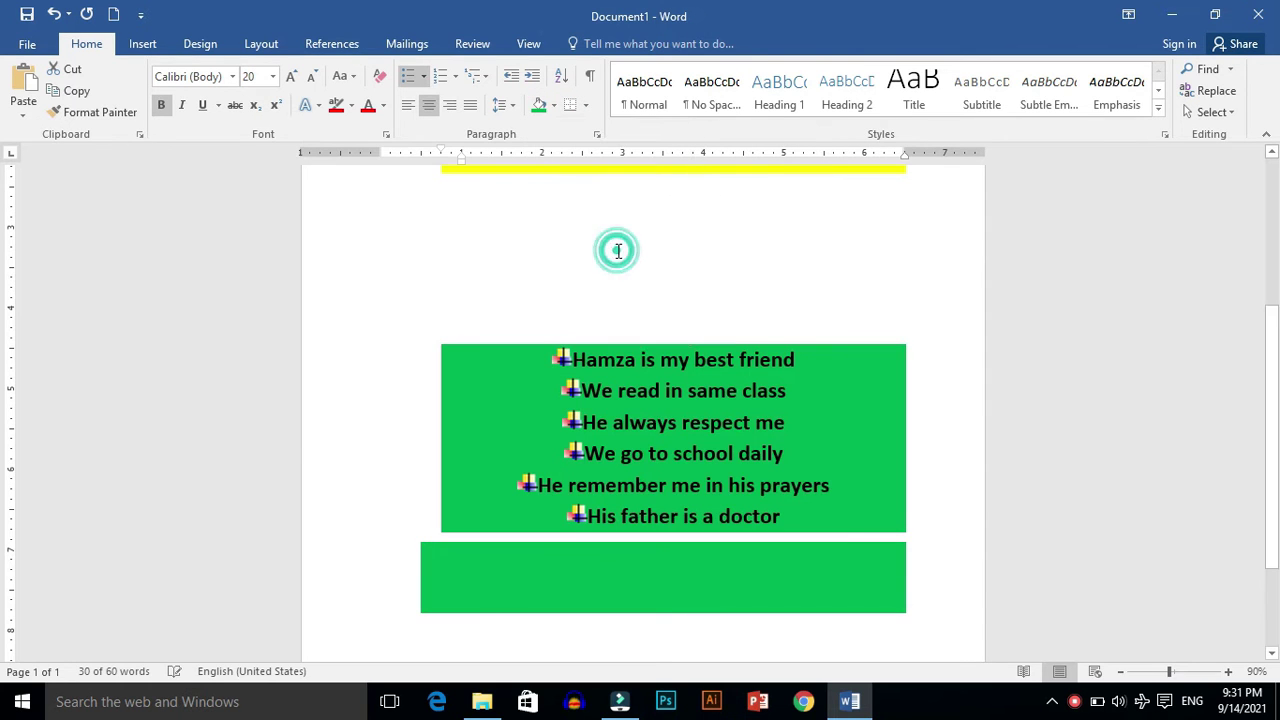
pyautogui.click(787, 268)
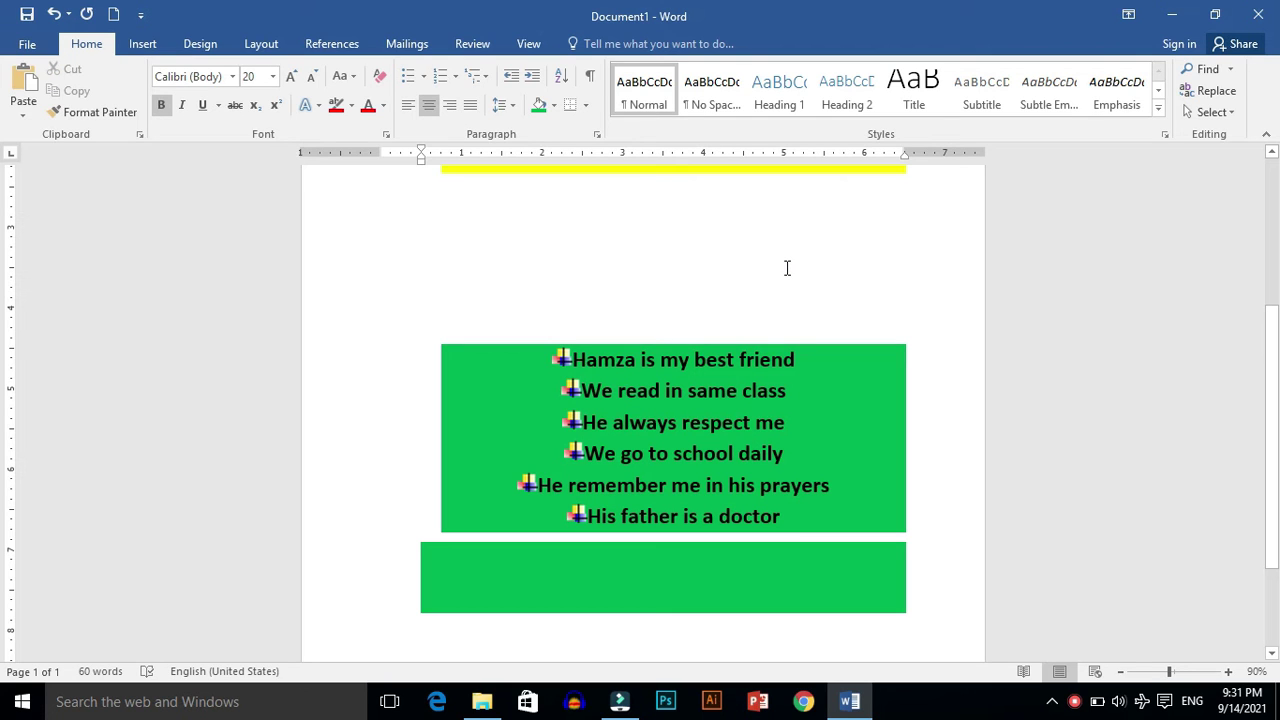
pyautogui.press('Up')
pyautogui.press('Up')
pyautogui.press('Up')
pyautogui.press('Up')
pyautogui.press('Up')
pyautogui.press('Up')
pyautogui.press('Up')
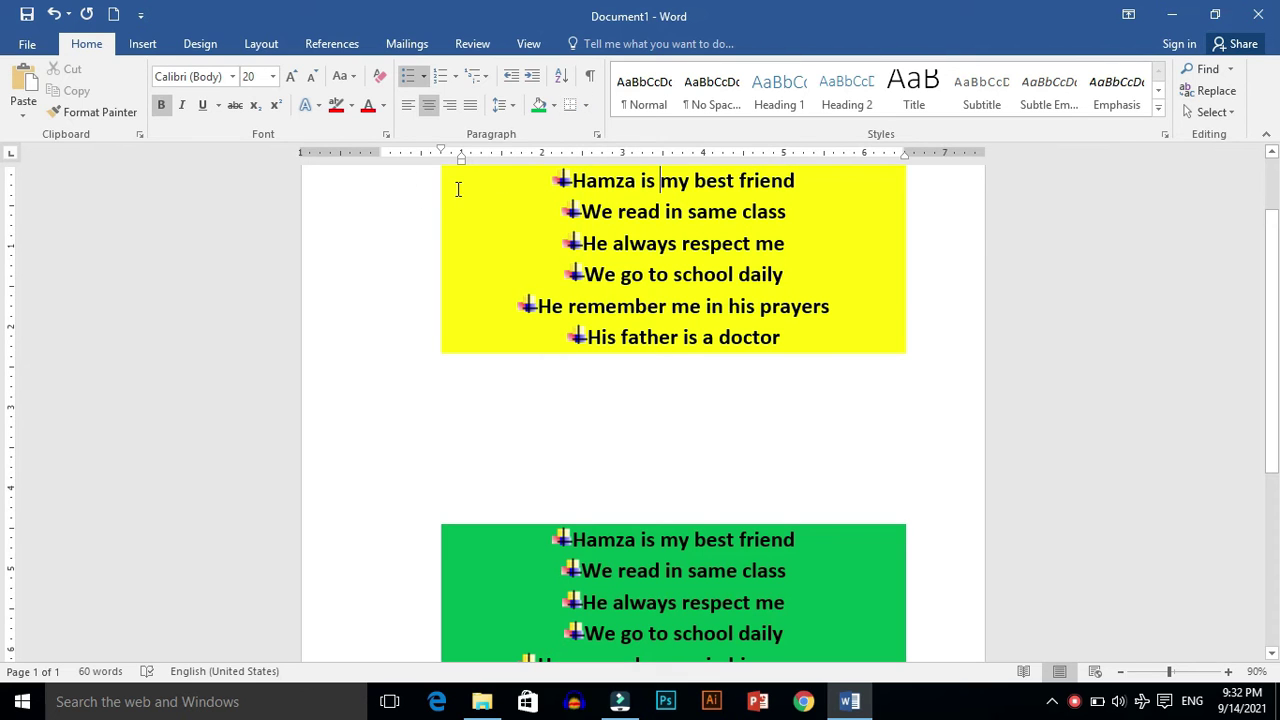
pyautogui.moveTo(458, 190); pyautogui.dragTo(780, 334)
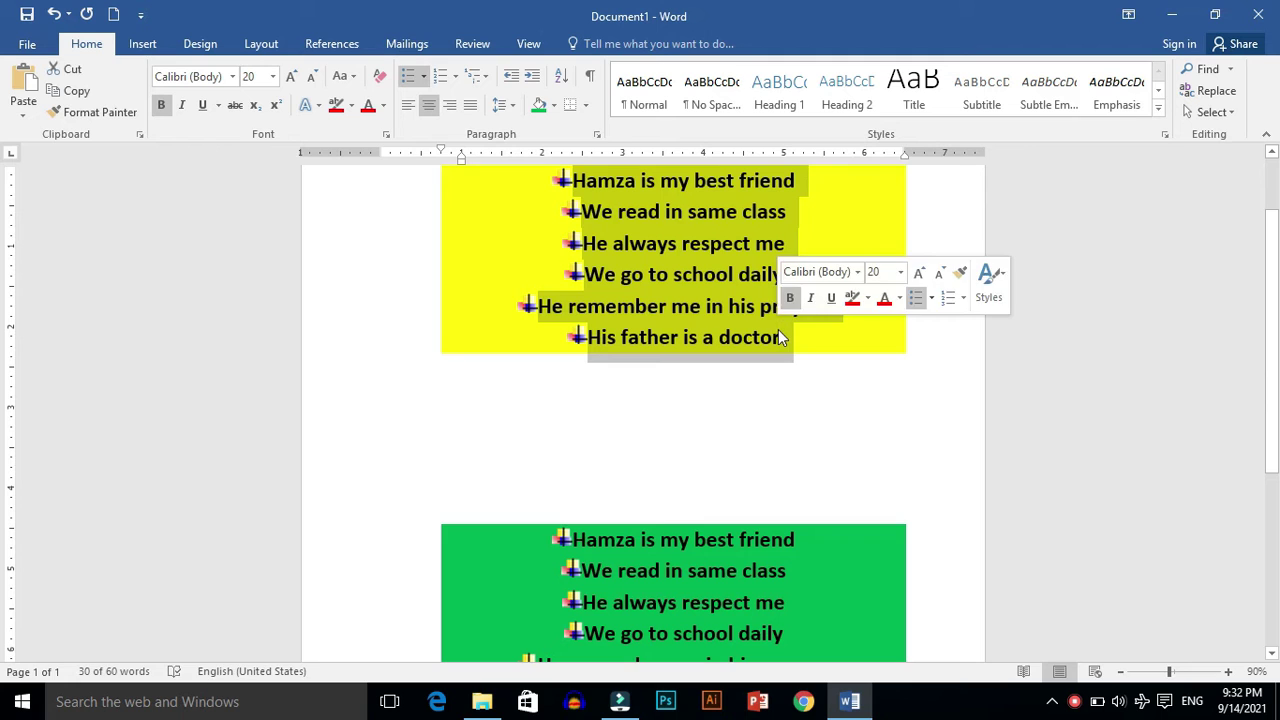
pyautogui.click(1074, 702)
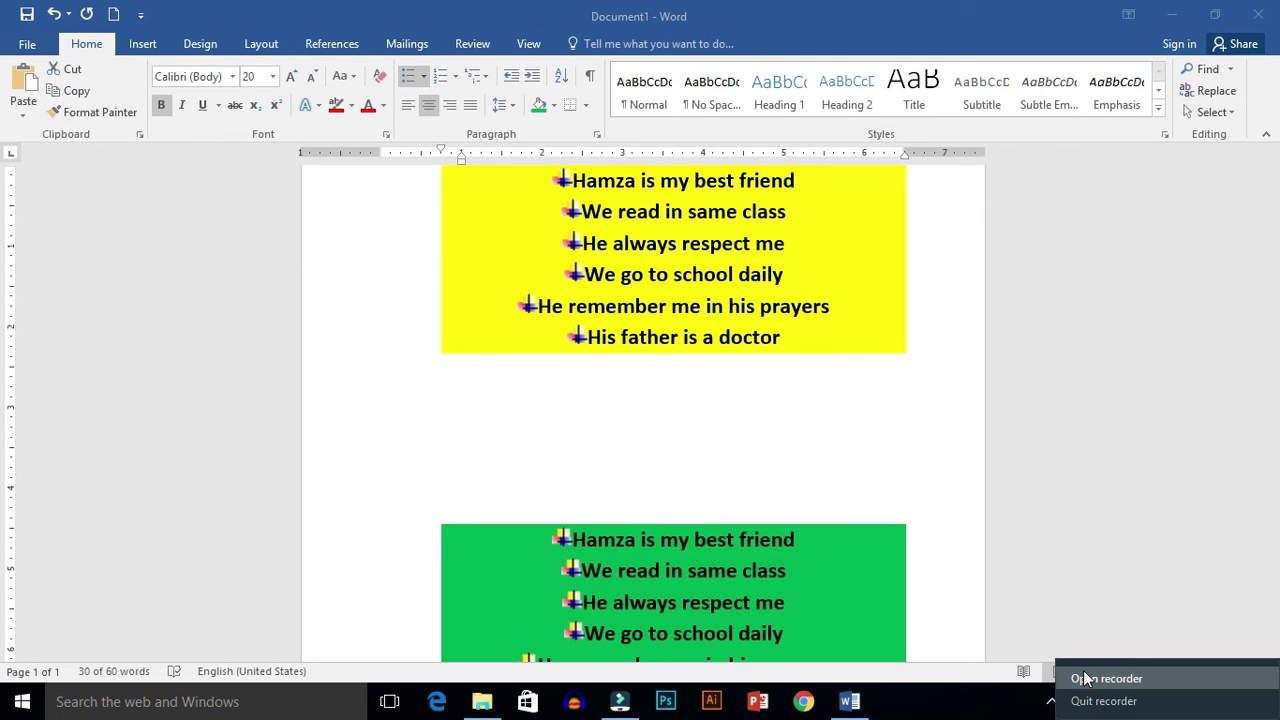
pyautogui.click(1087, 677)
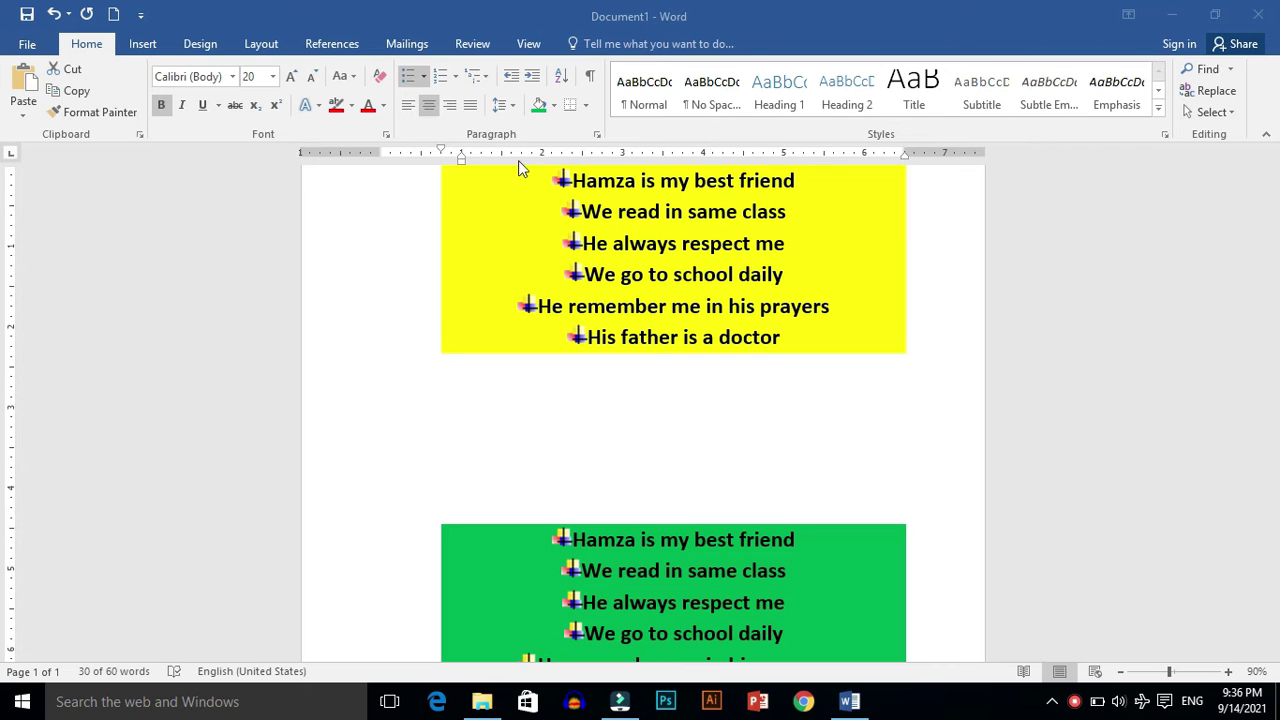
pyautogui.tripleClick(531, 182)
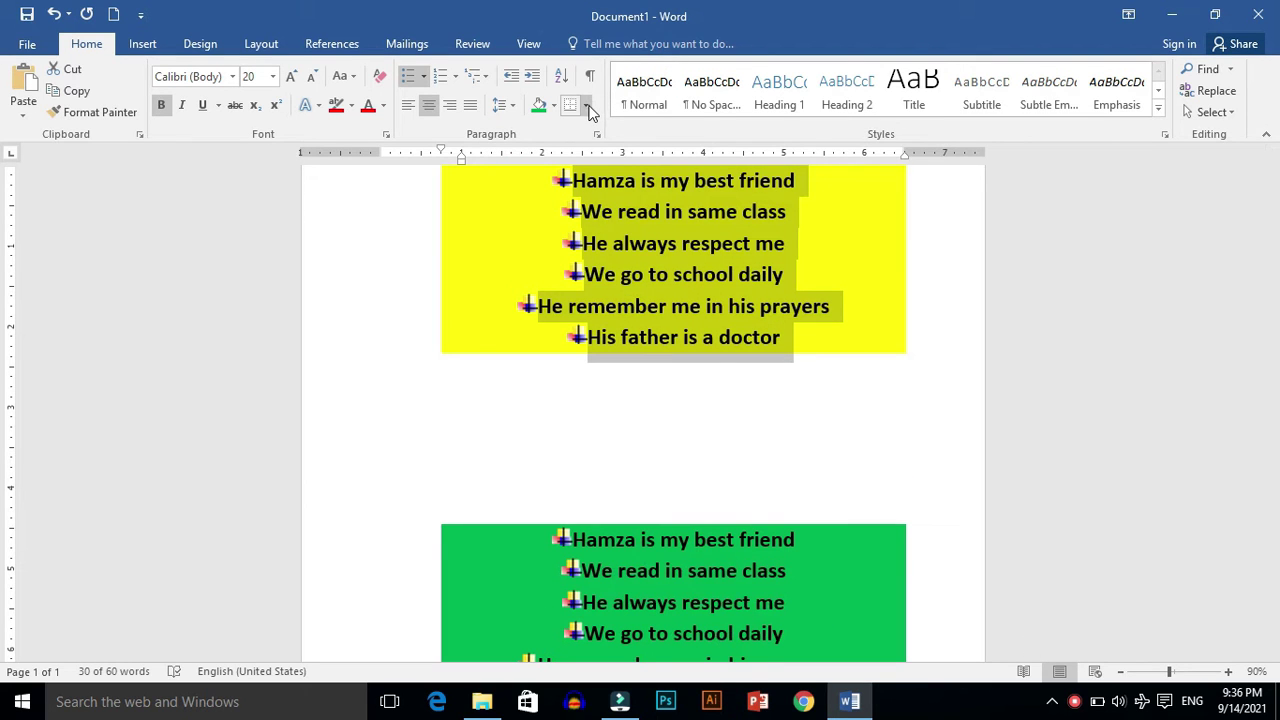
pyautogui.click(588, 108)
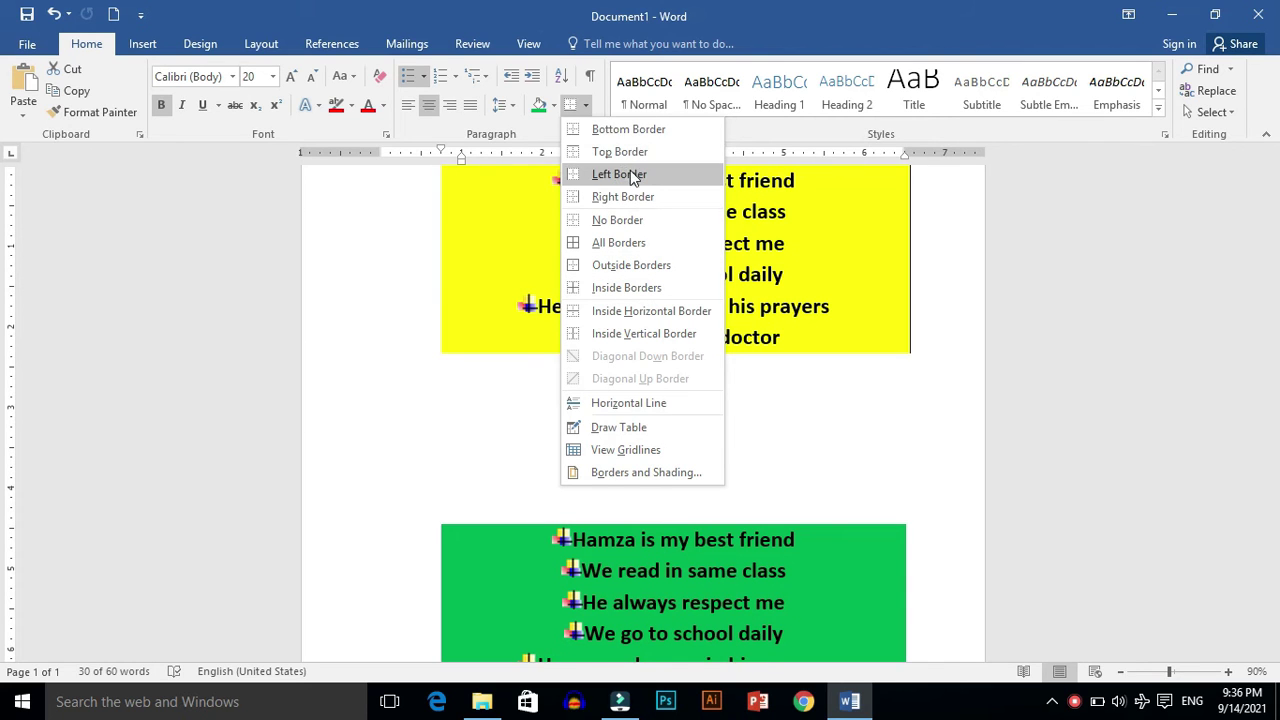
pyautogui.click(875, 355)
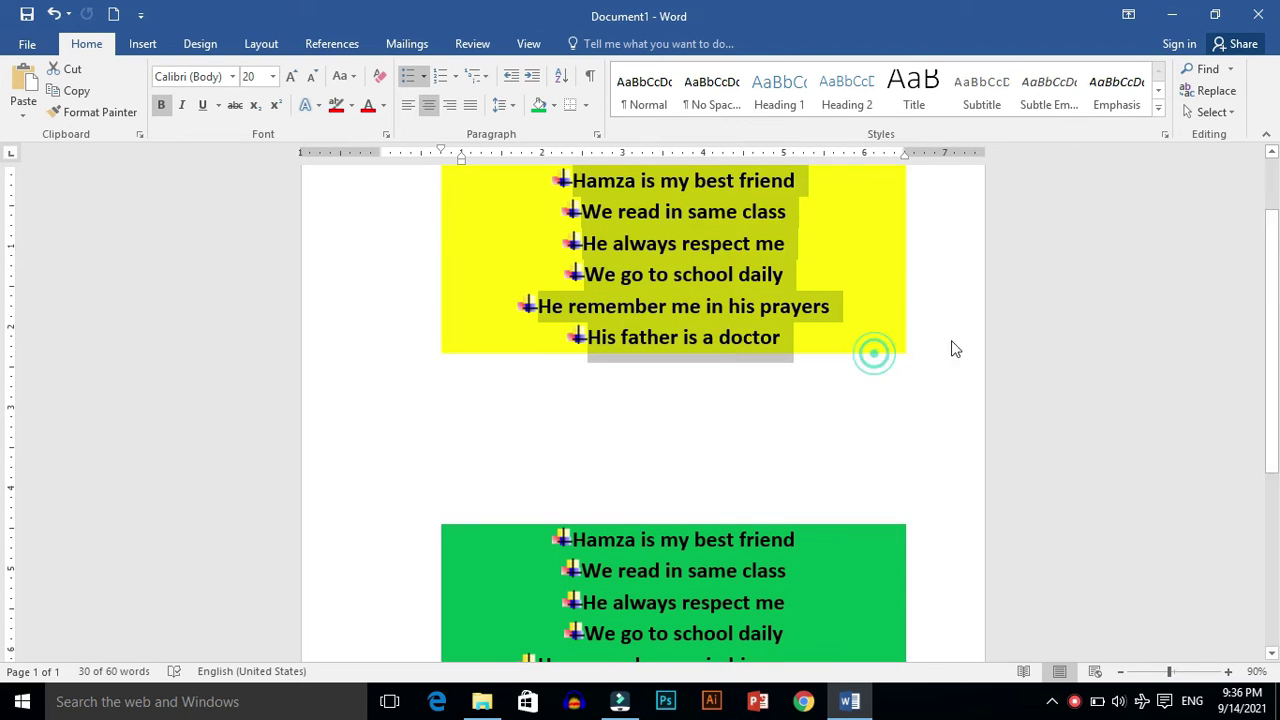
pyautogui.moveTo(1272, 295); pyautogui.dragTo(1274, 246)
pyautogui.scroll(1, 1274, 246)
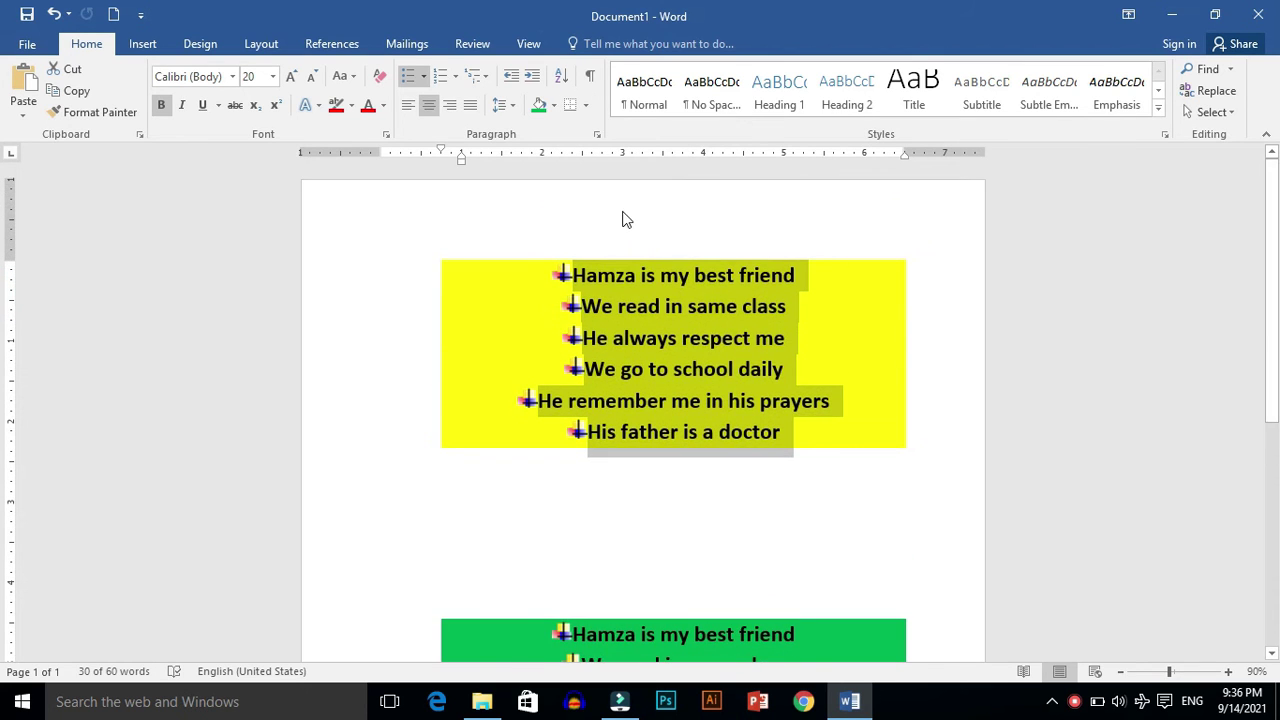
pyautogui.click(586, 107)
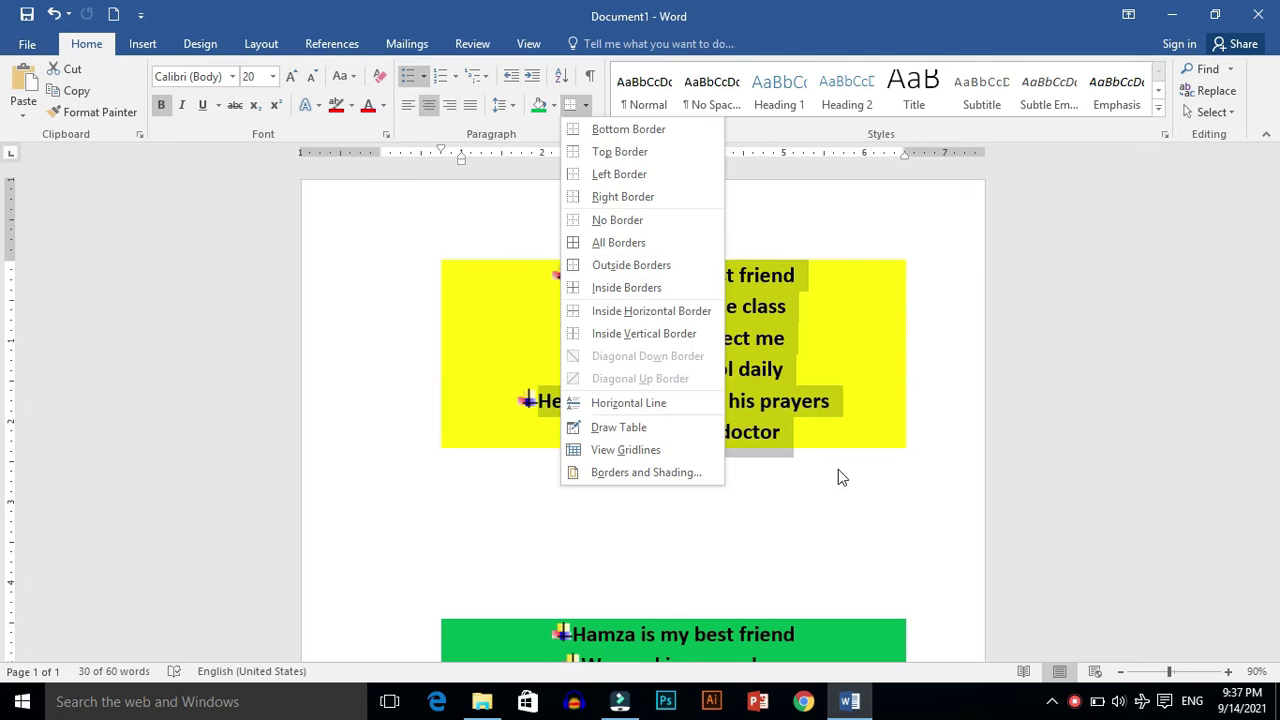
pyautogui.rightClick(1074, 701)
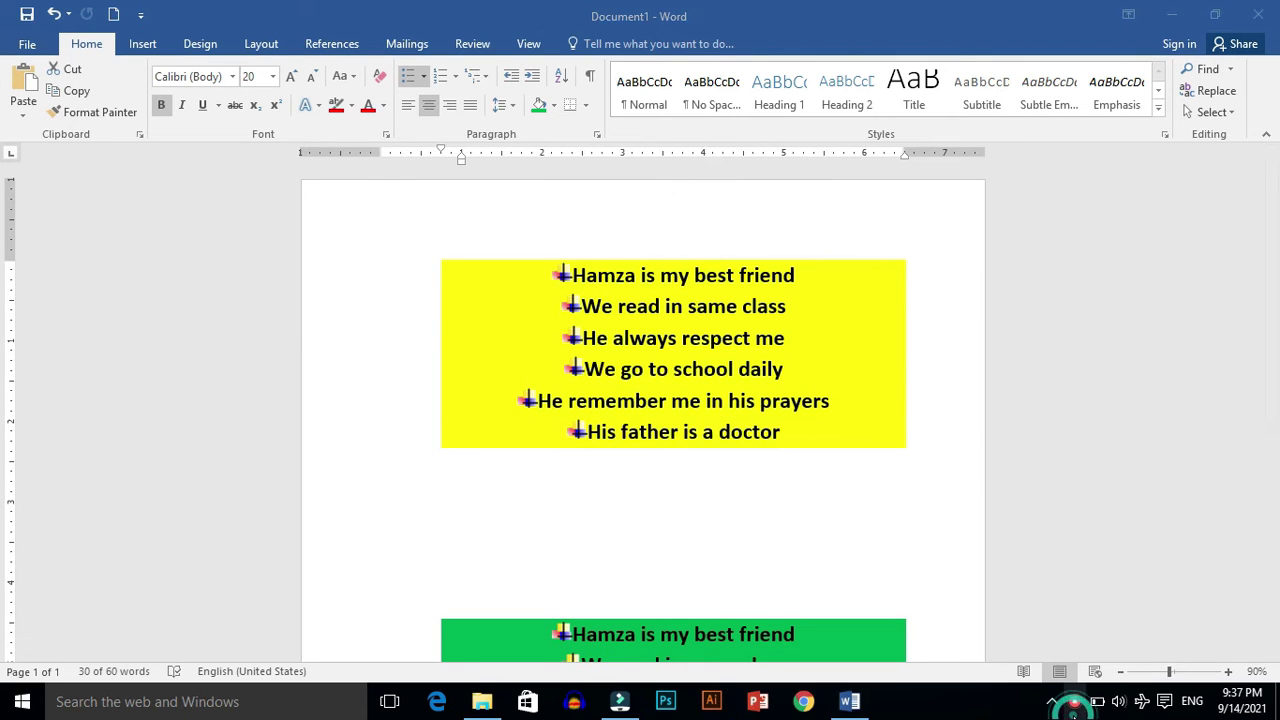
pyautogui.click(1113, 670)
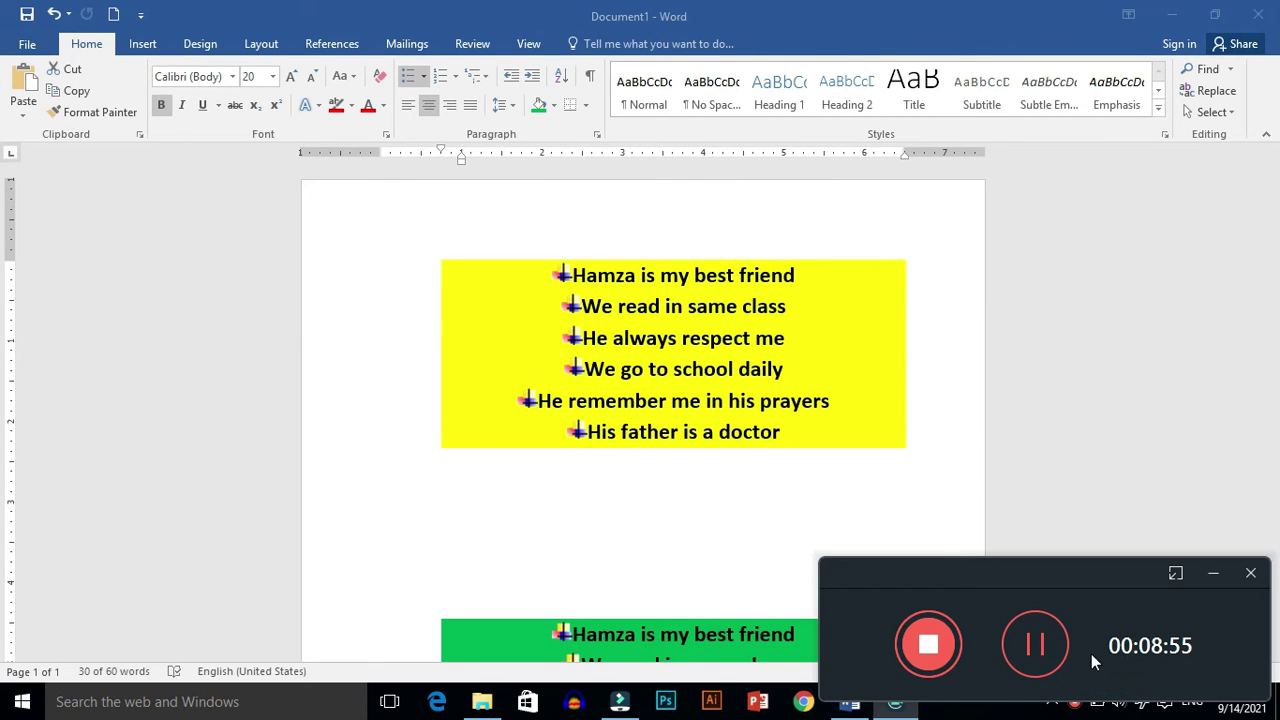
pyautogui.click(1022, 668)
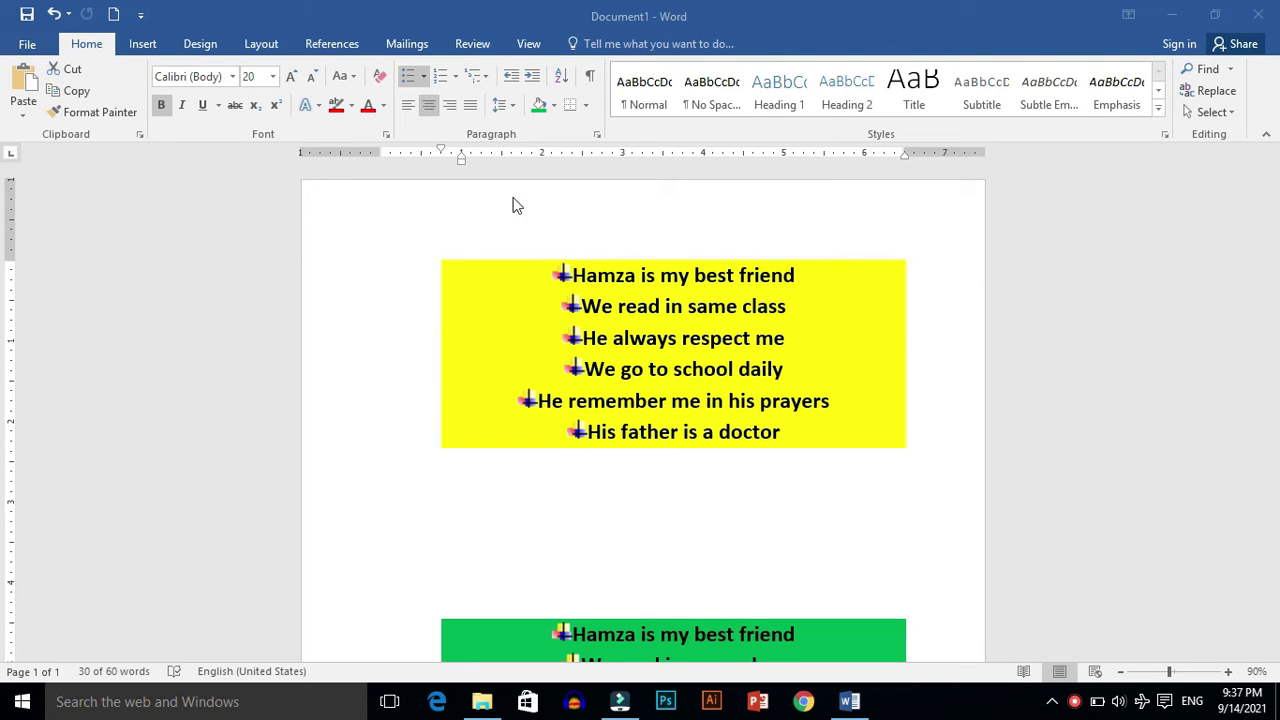
# - Apply Outside Borders to the yellow-shaded list, leaving the green copy unbordered
pyautogui.click(585, 110)
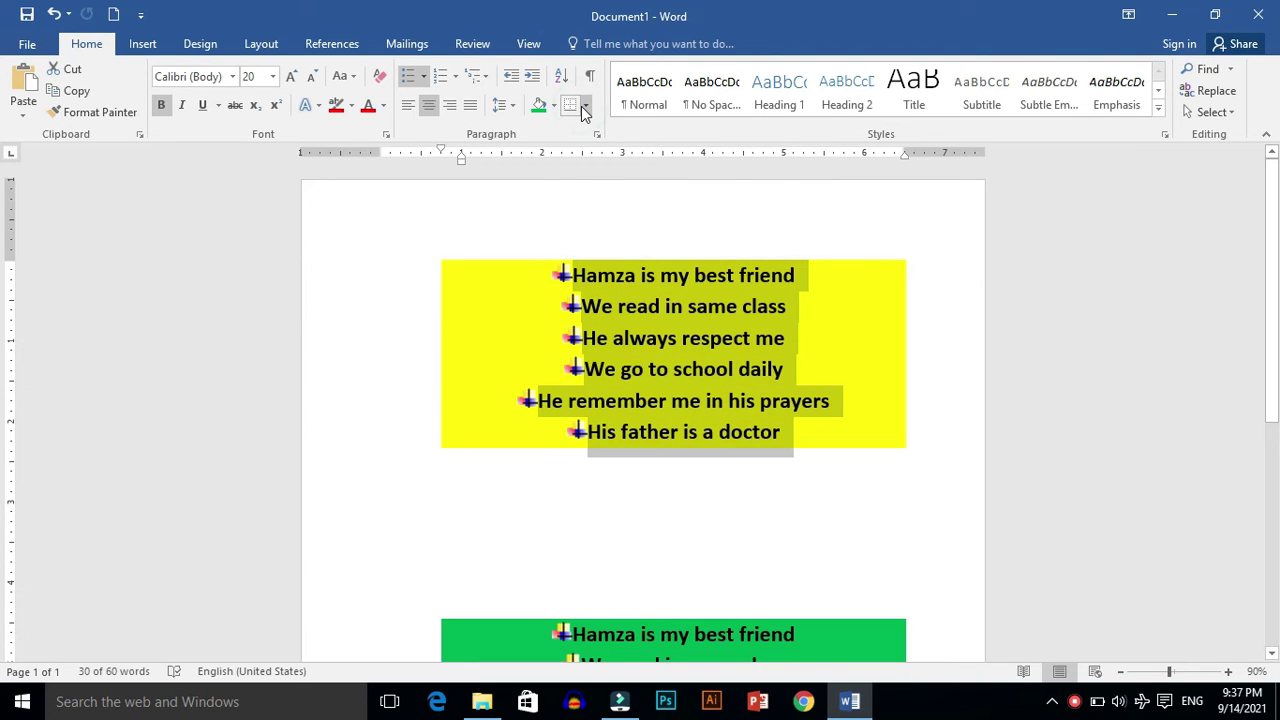
pyautogui.click(585, 108)
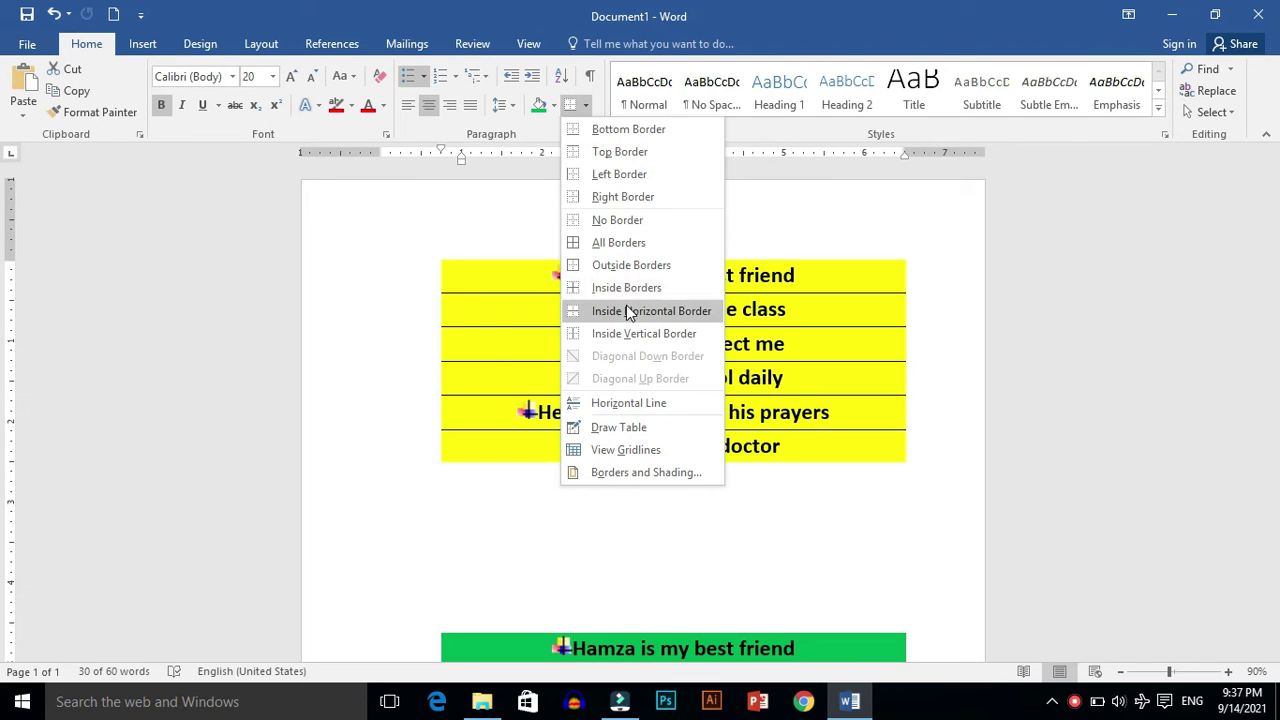
pyautogui.click(370, 336)
pyautogui.scroll(1, 370, 336)
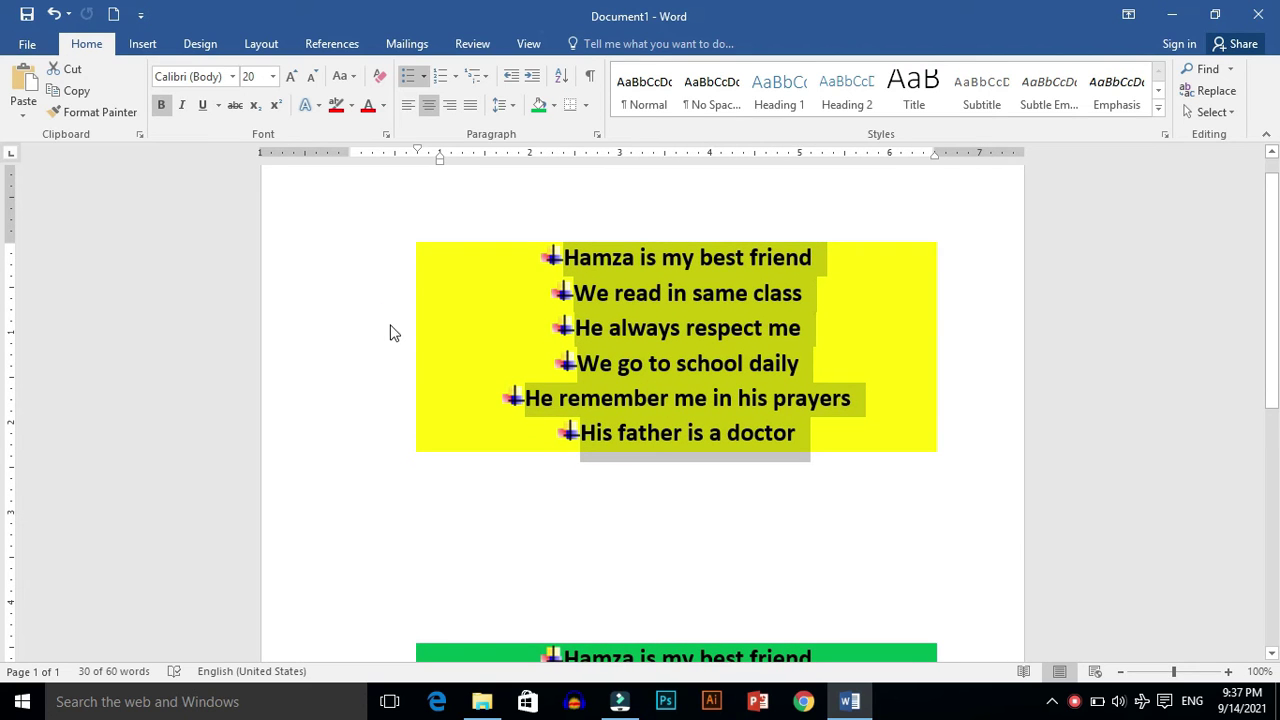
pyautogui.click(588, 108)
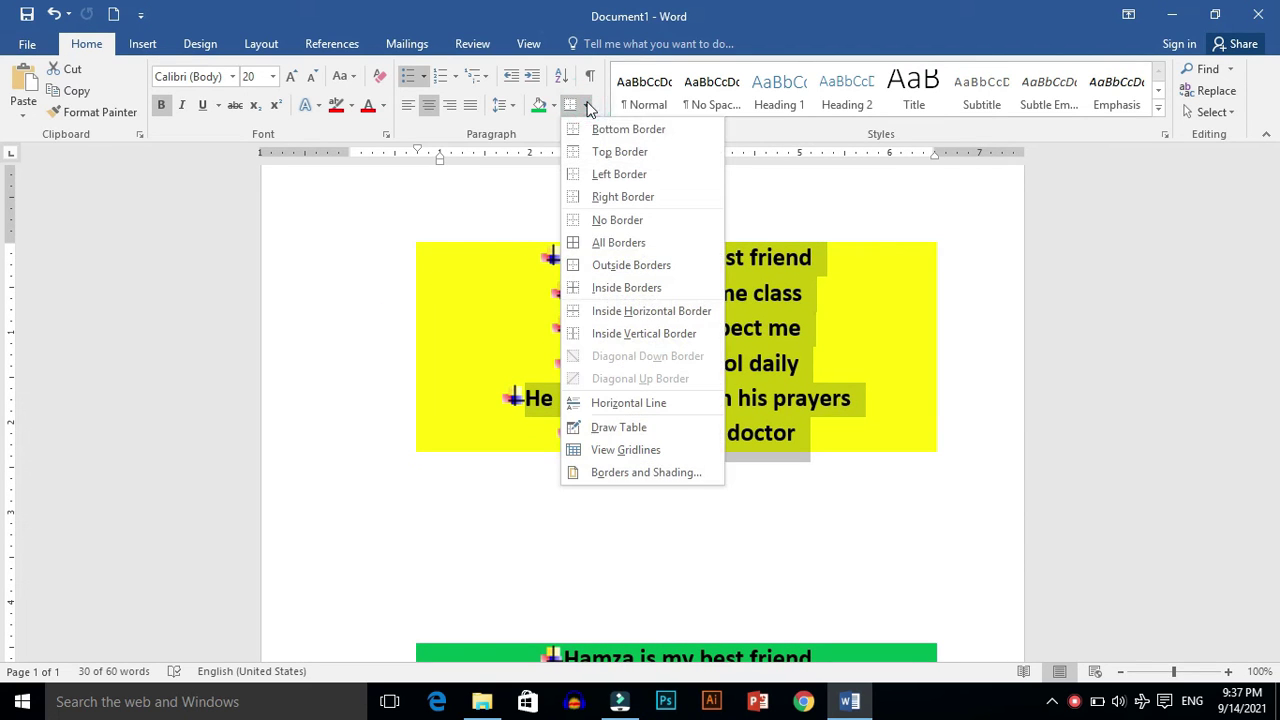
pyautogui.click(620, 272)
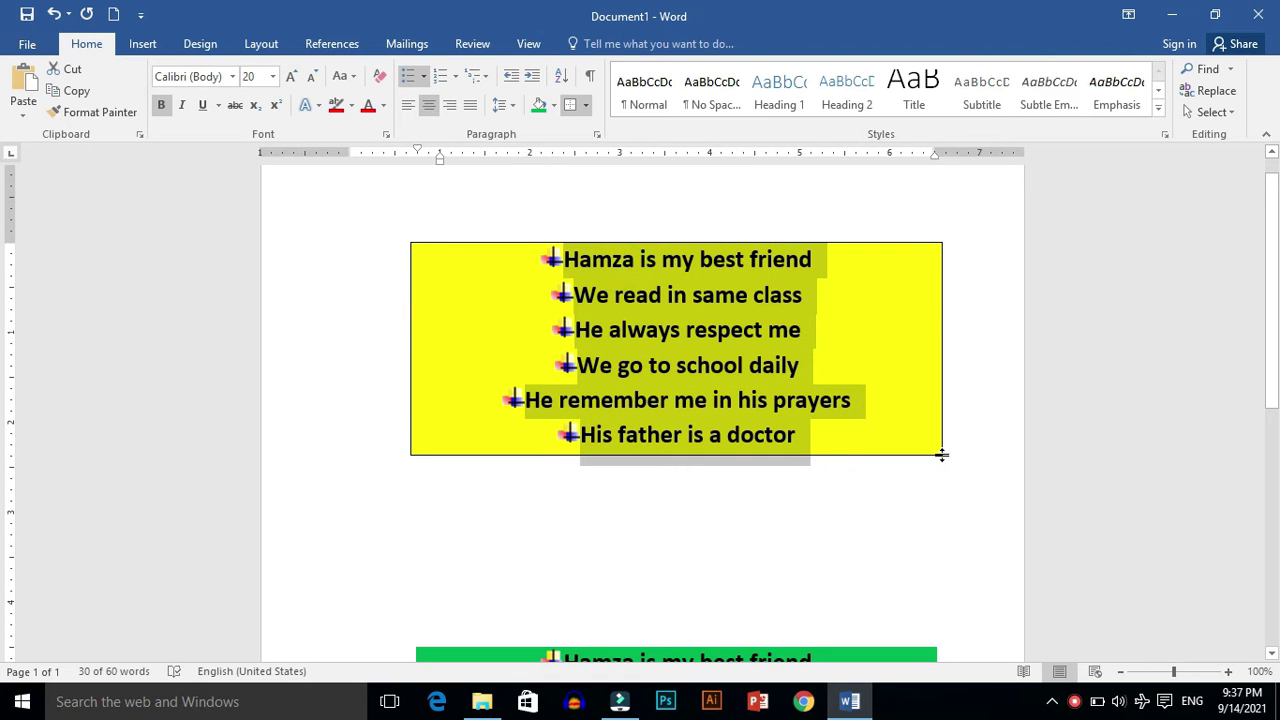
pyautogui.click(940, 486)
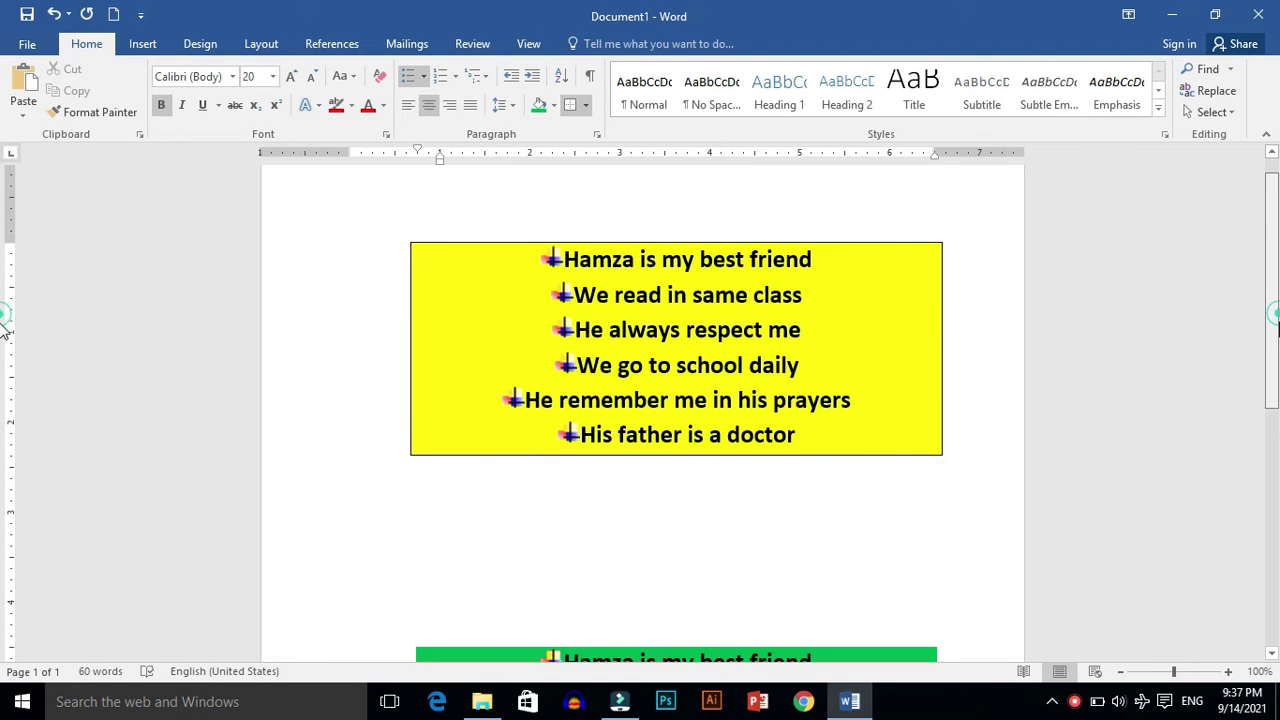
pyautogui.scroll(-2, 4, 350)
pyautogui.moveTo(1277, 370); pyautogui.dragTo(1277, 508)
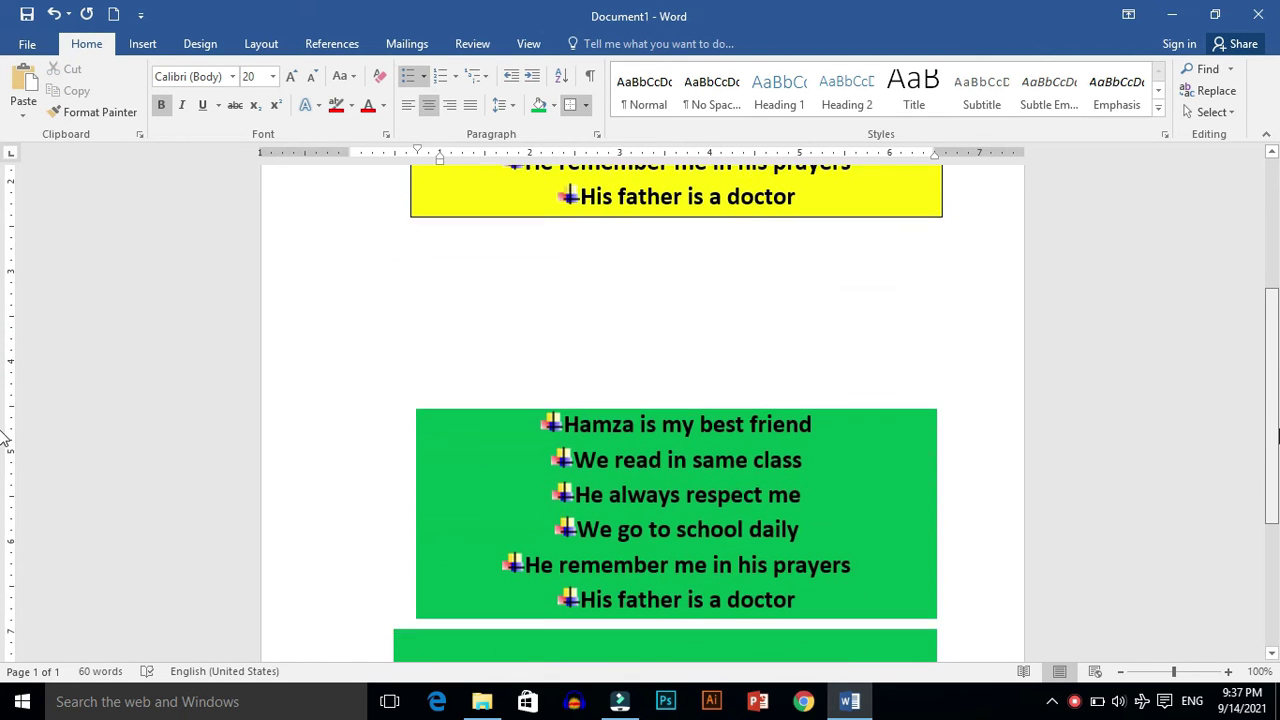
pyautogui.scroll(1, 4, 510)
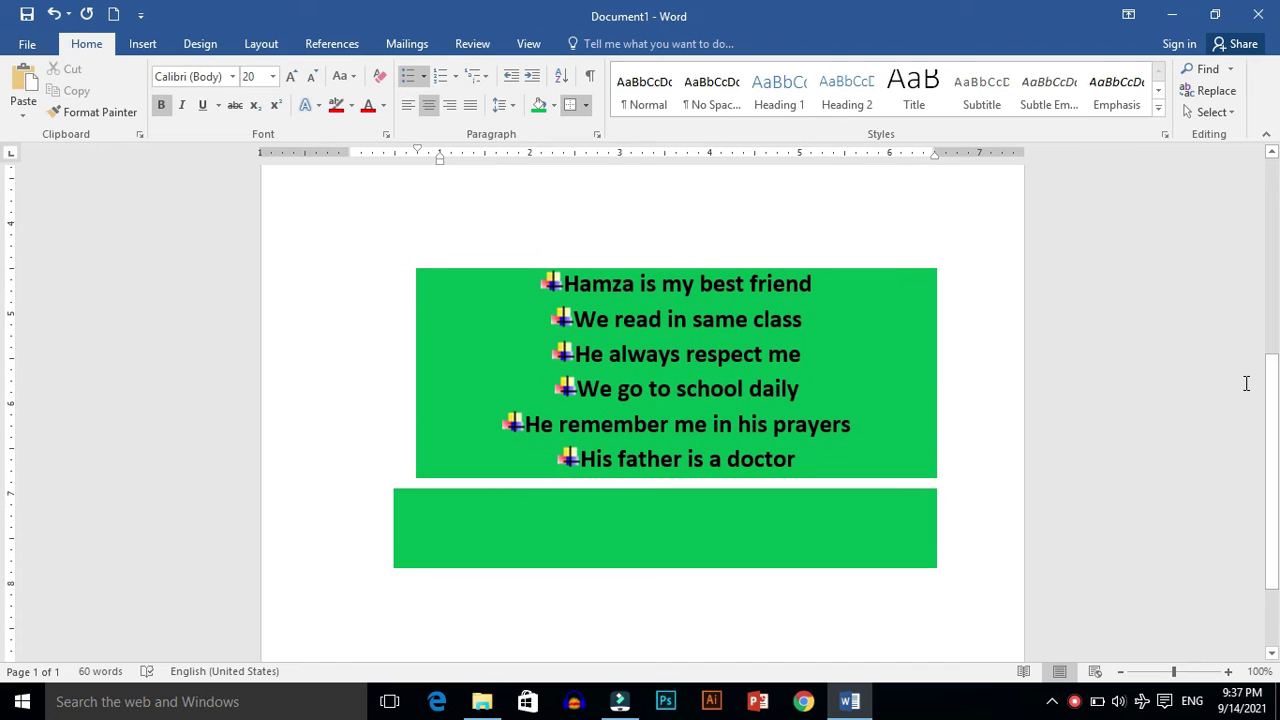
# - Apply Outside Borders to the green list, then try deleting the blank line above it (undone)
pyautogui.moveTo(480, 257)
pyautogui.mouseDown()
pyautogui.moveTo(673, 484)
pyautogui.moveTo(804, 455)
pyautogui.mouseUp()
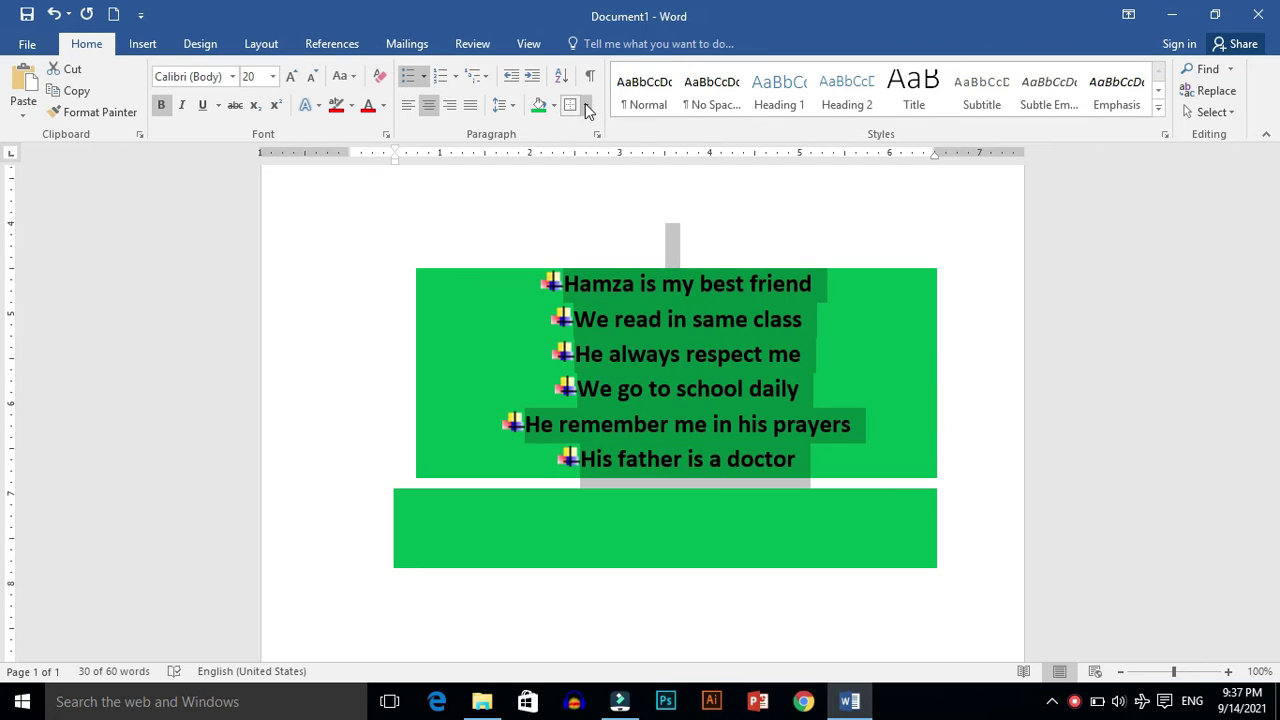
pyautogui.click(585, 105)
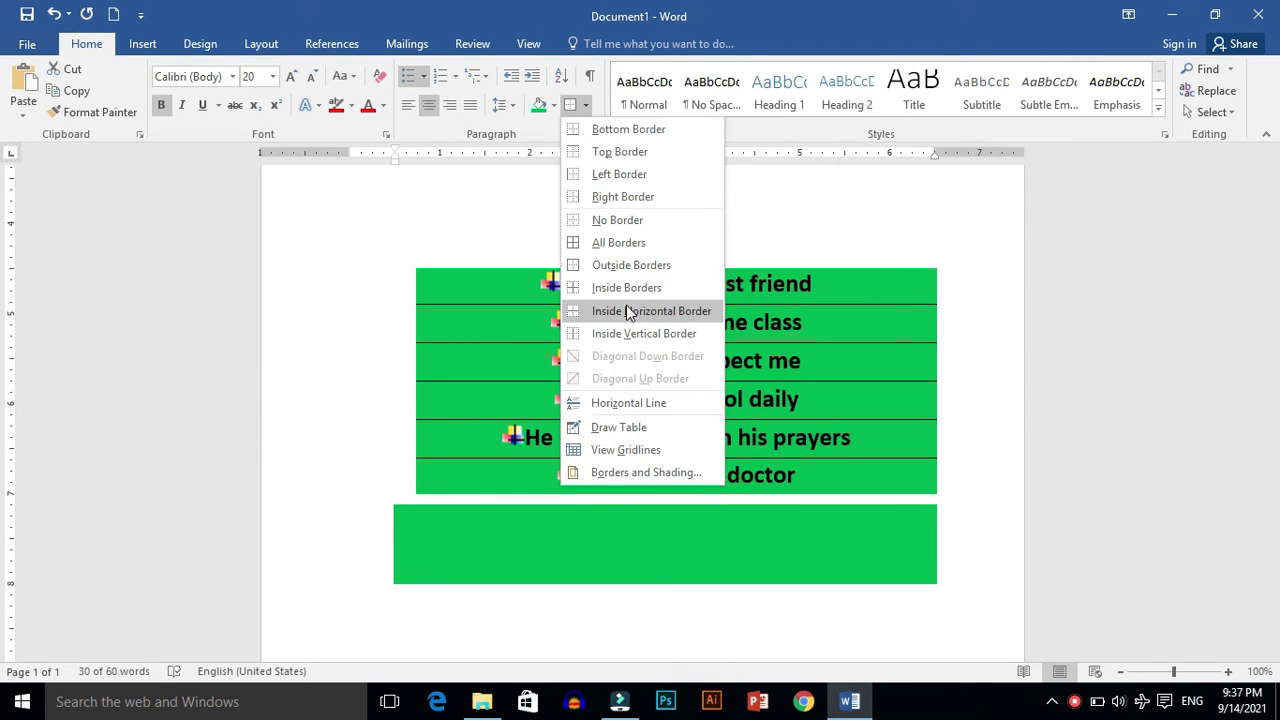
pyautogui.click(621, 268)
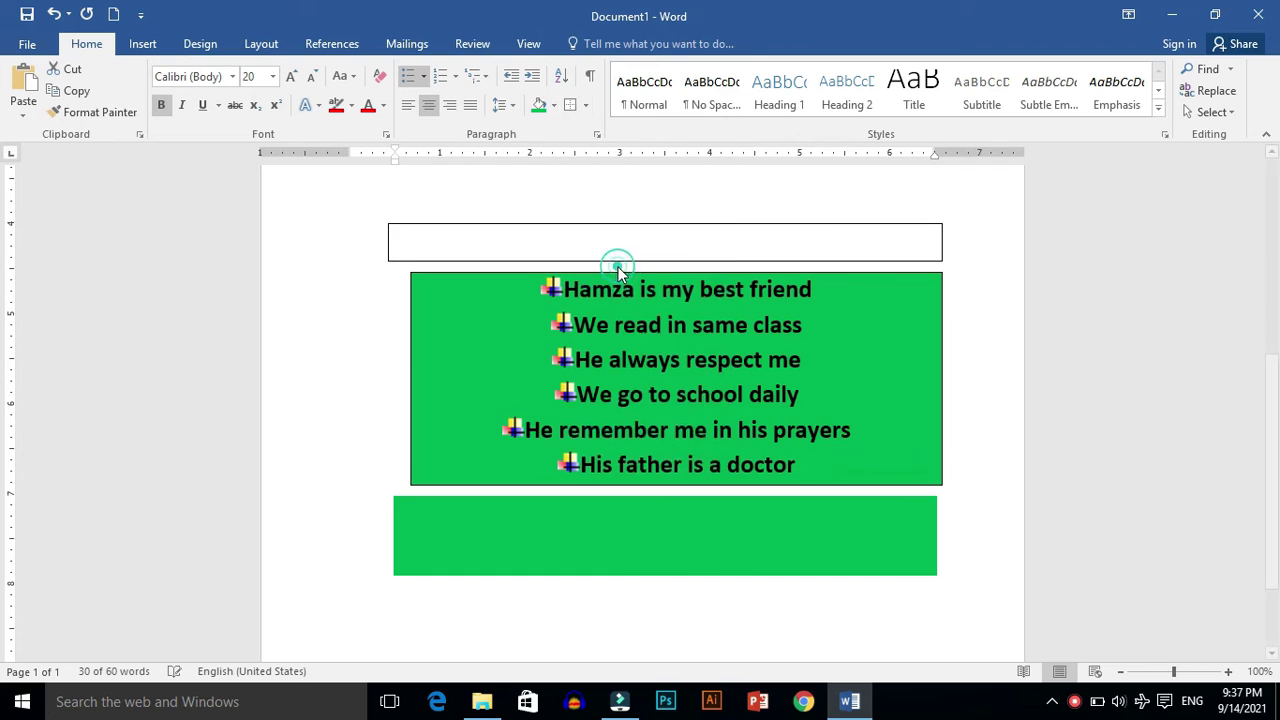
pyautogui.click(831, 216)
pyautogui.click(866, 208)
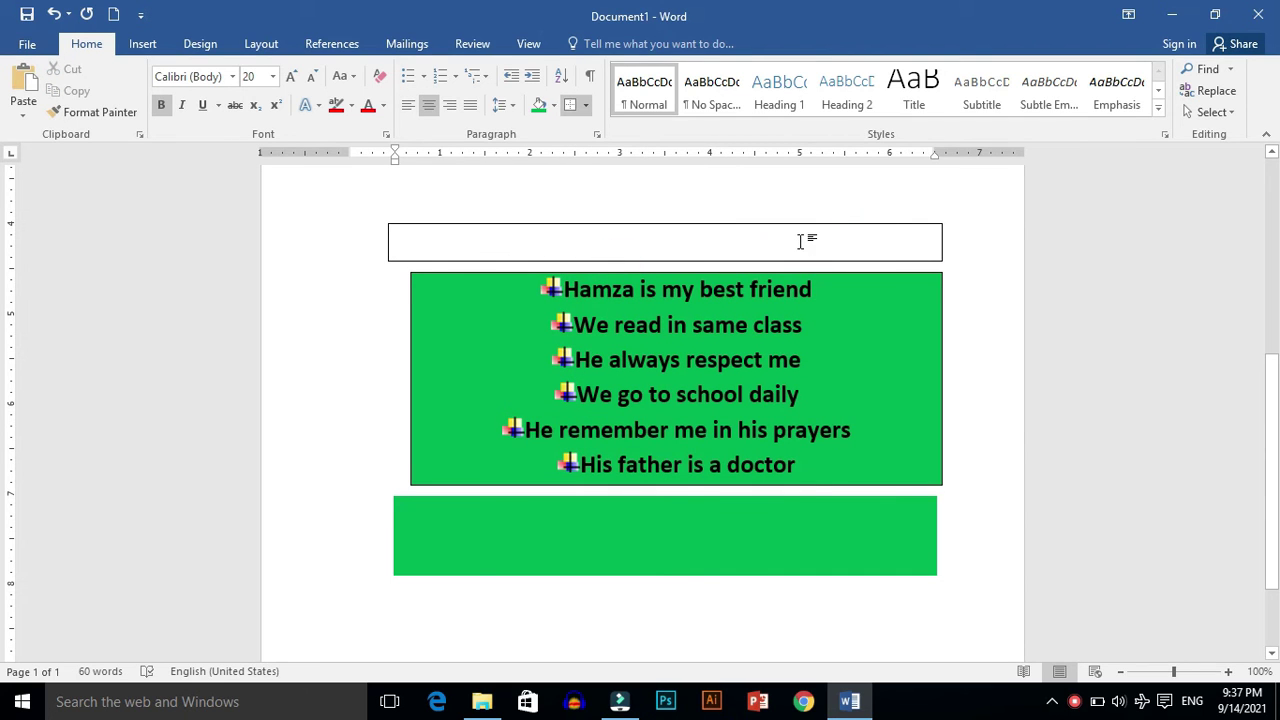
pyautogui.press('BackSpace')
pyautogui.press('BackSpace')
pyautogui.press('BackSpace')
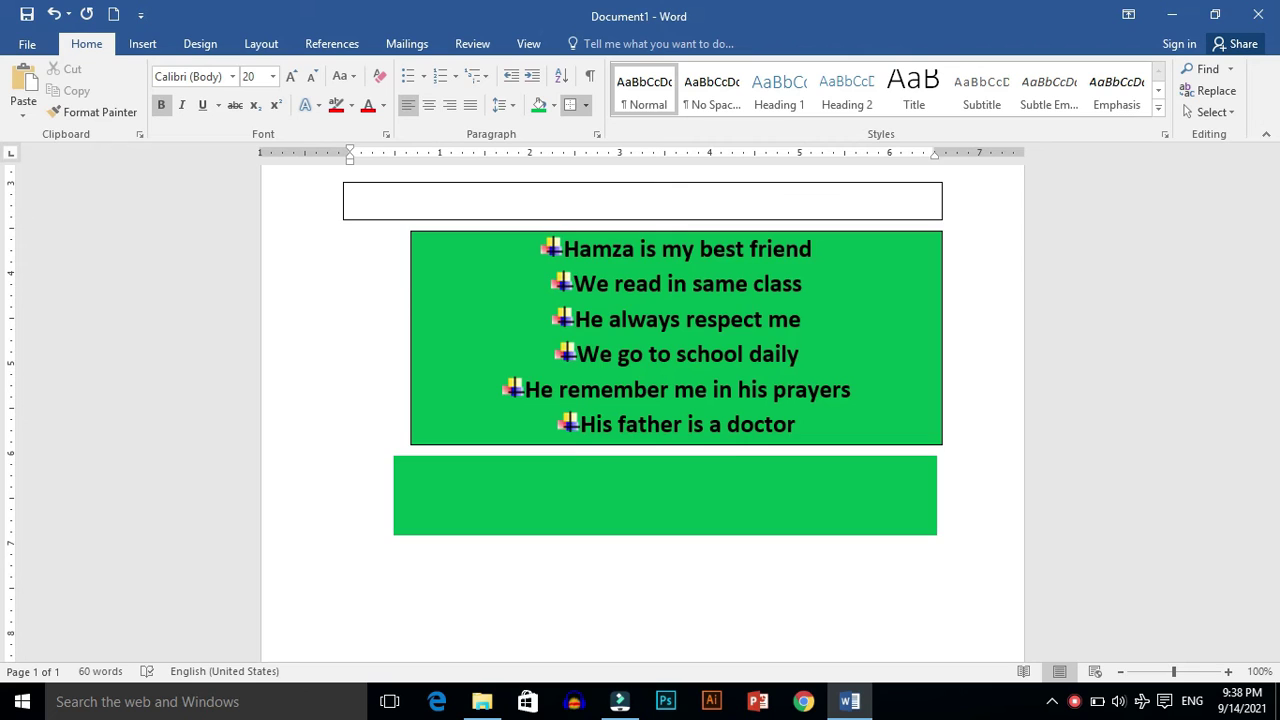
pyautogui.hotkey('ctrl', 'z')
pyautogui.hotkey('ctrl', 'z')
pyautogui.hotkey('ctrl', 'z')
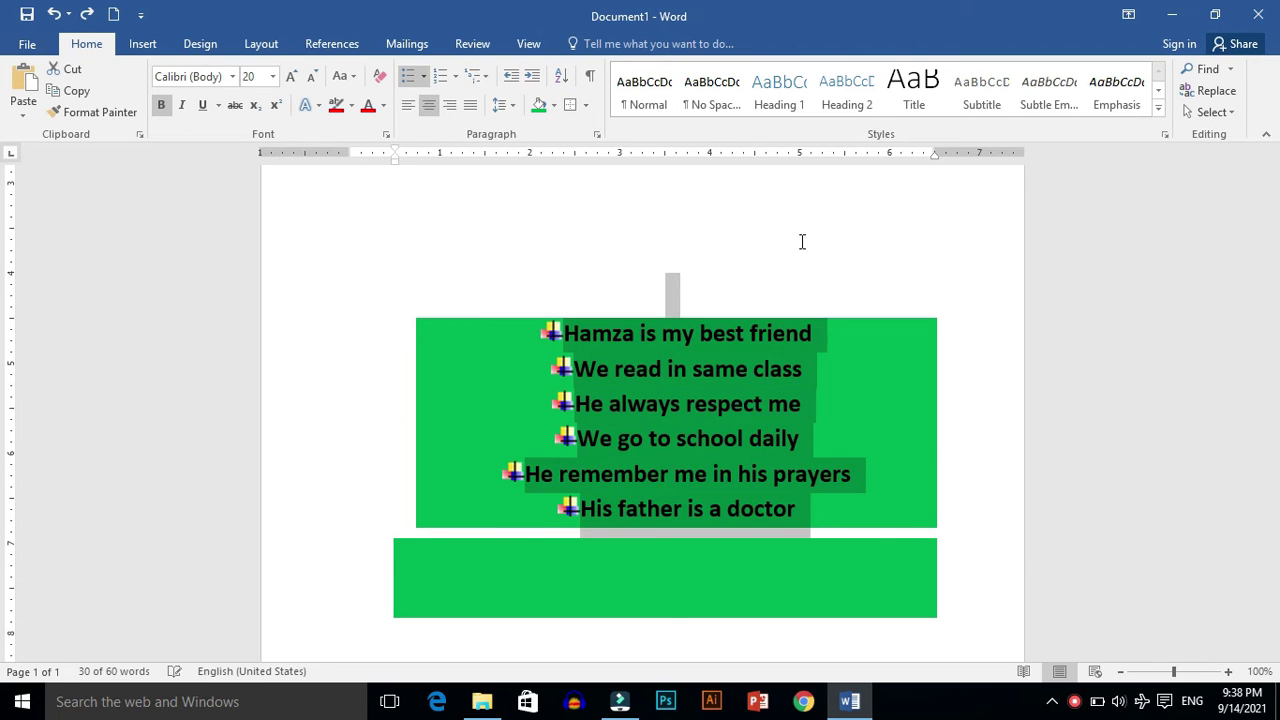
# - Reselect all six lines of the green list and reapply the outside border
pyautogui.click(512, 370)
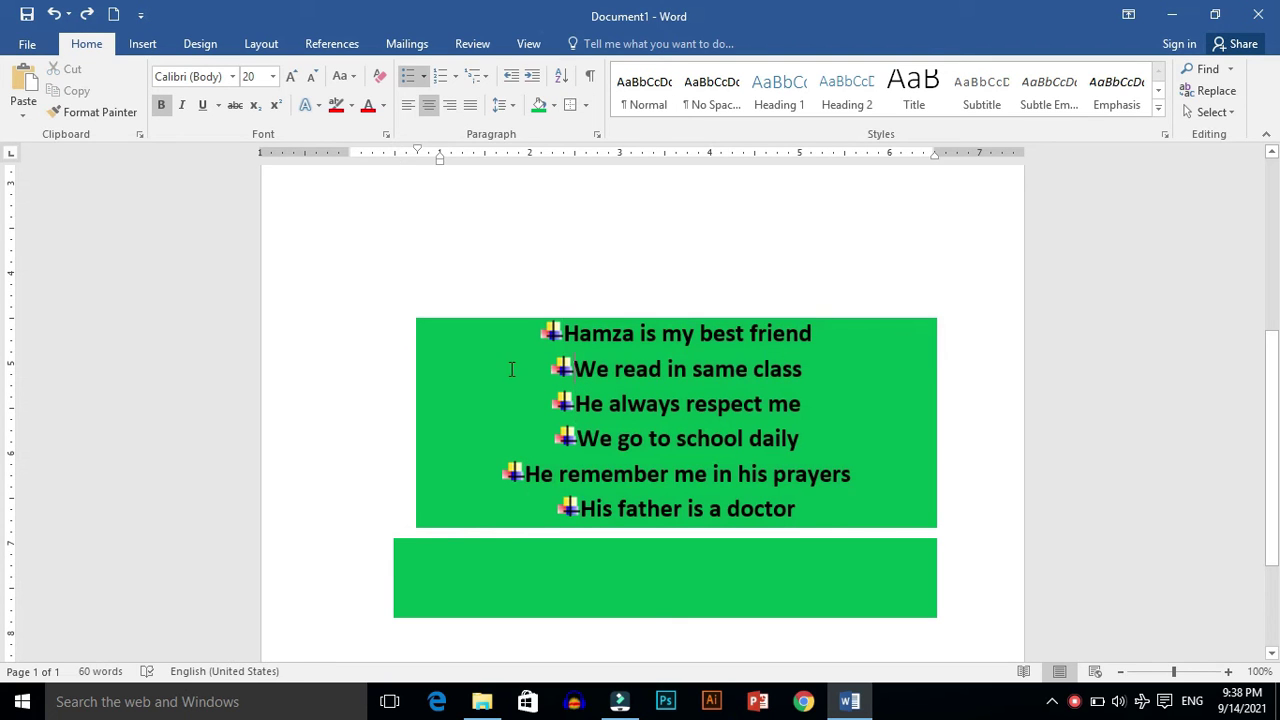
pyautogui.moveTo(553, 332); pyautogui.dragTo(567, 347)
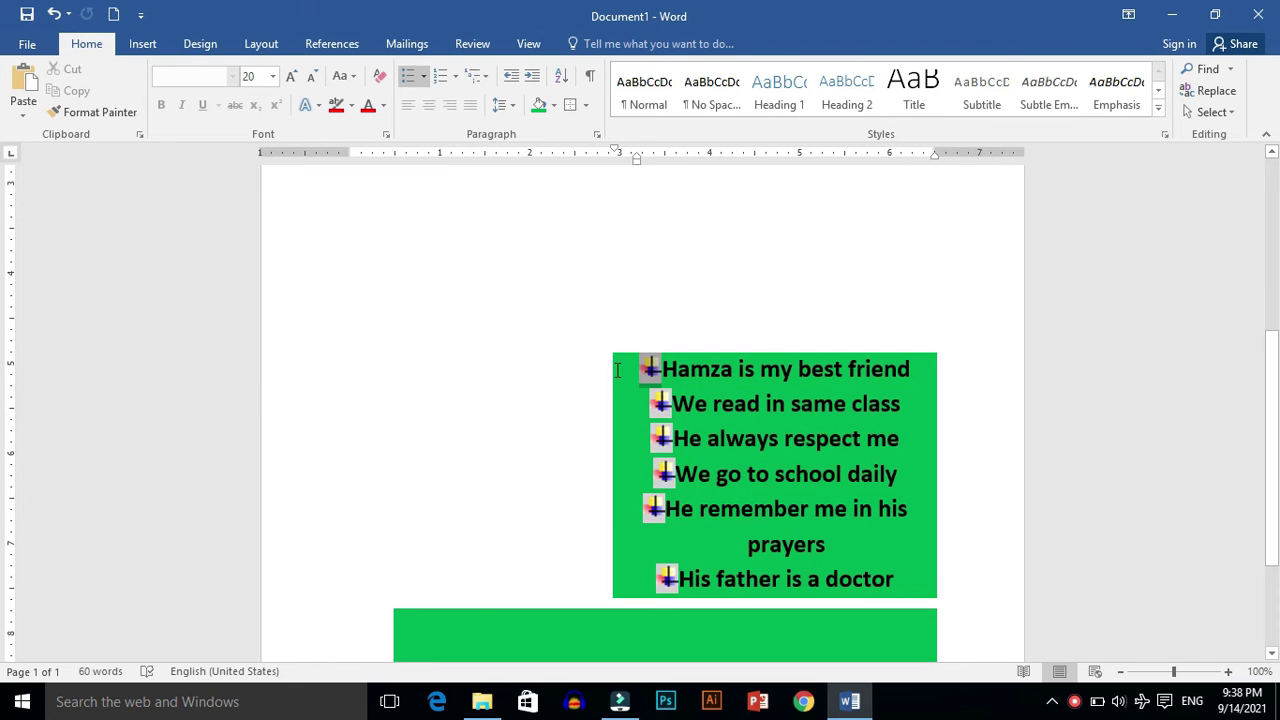
pyautogui.hotkey('ctrl', 'z')
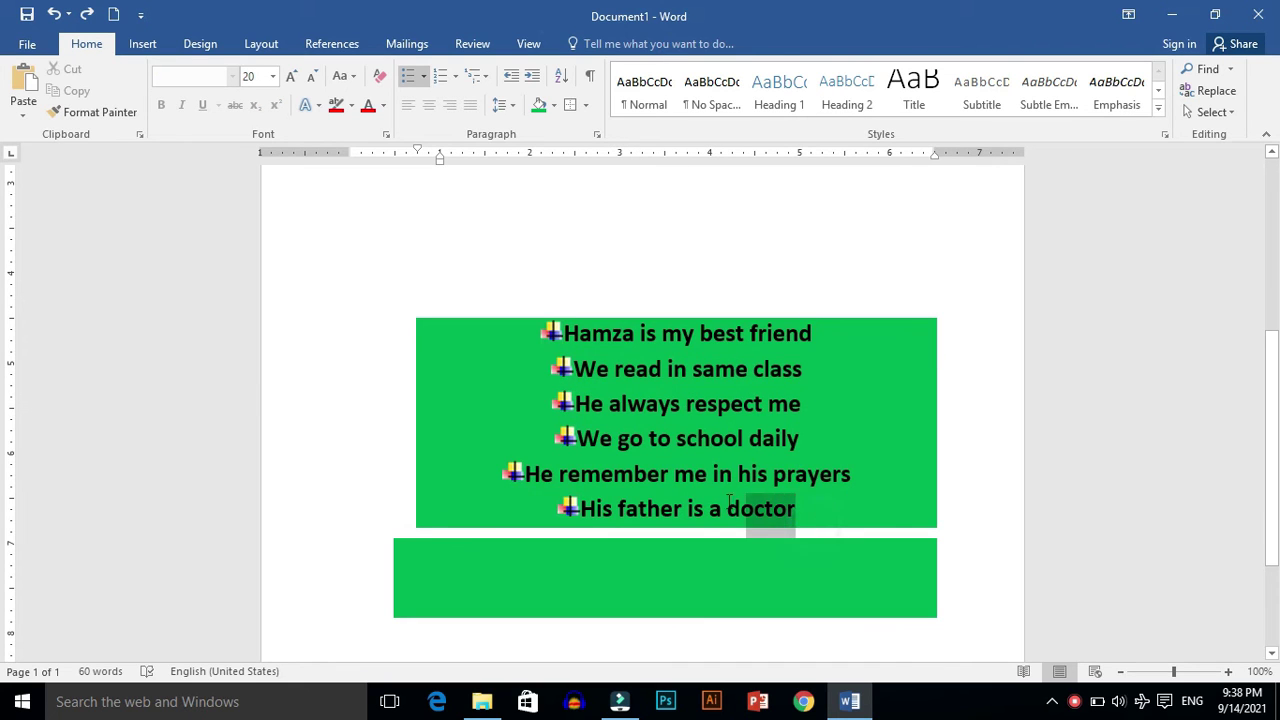
pyautogui.moveTo(729, 503); pyautogui.dragTo(579, 284)
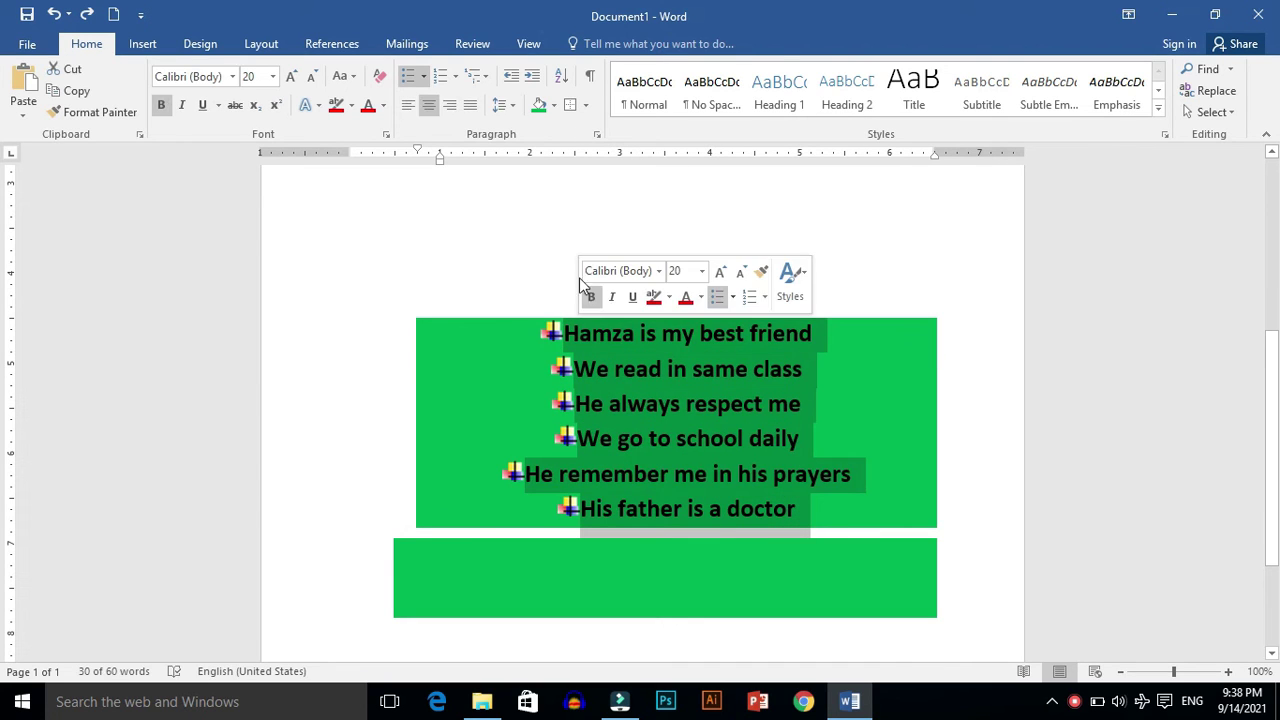
pyautogui.click(585, 105)
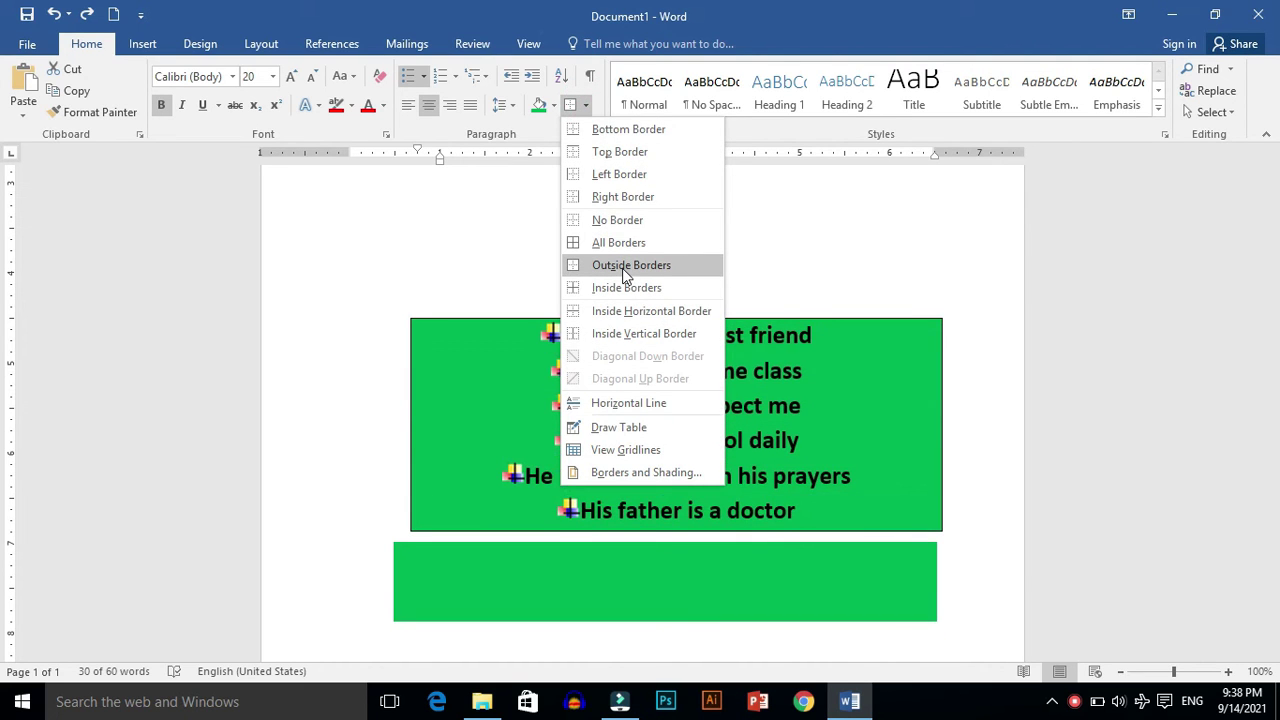
pyautogui.click(624, 271)
pyautogui.click(961, 341)
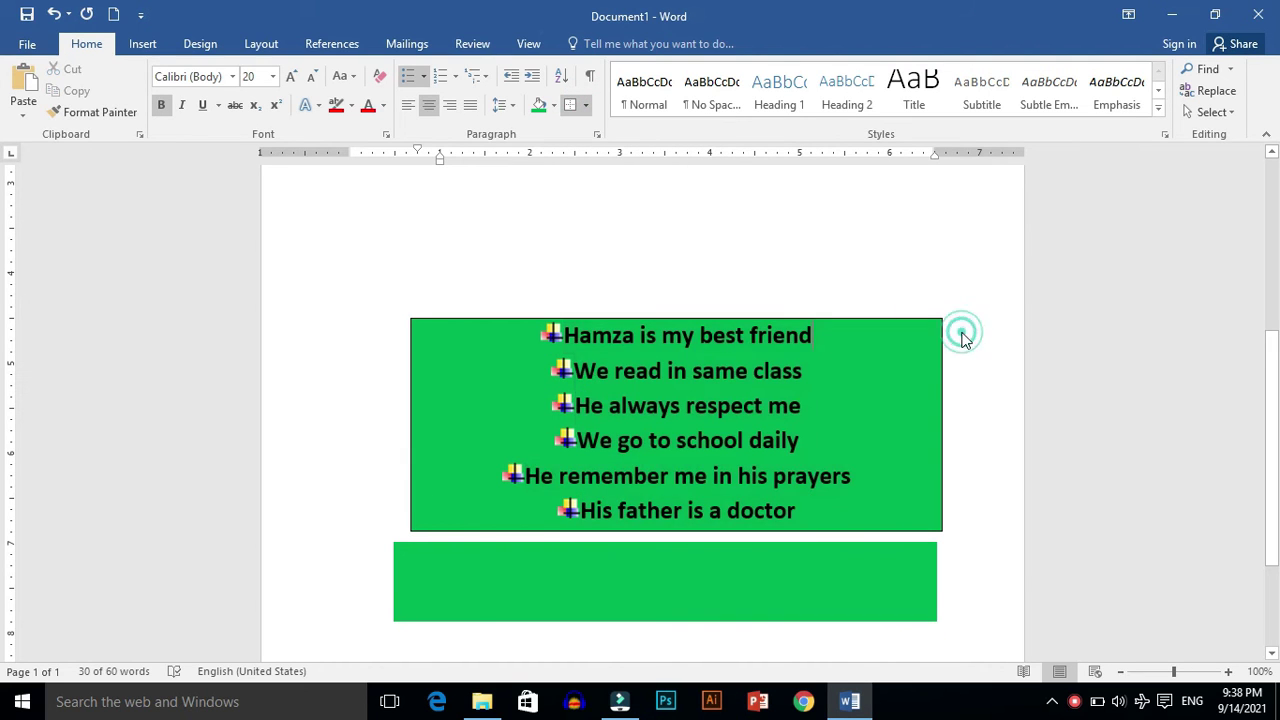
pyautogui.moveTo(1273, 350); pyautogui.dragTo(1274, 210)
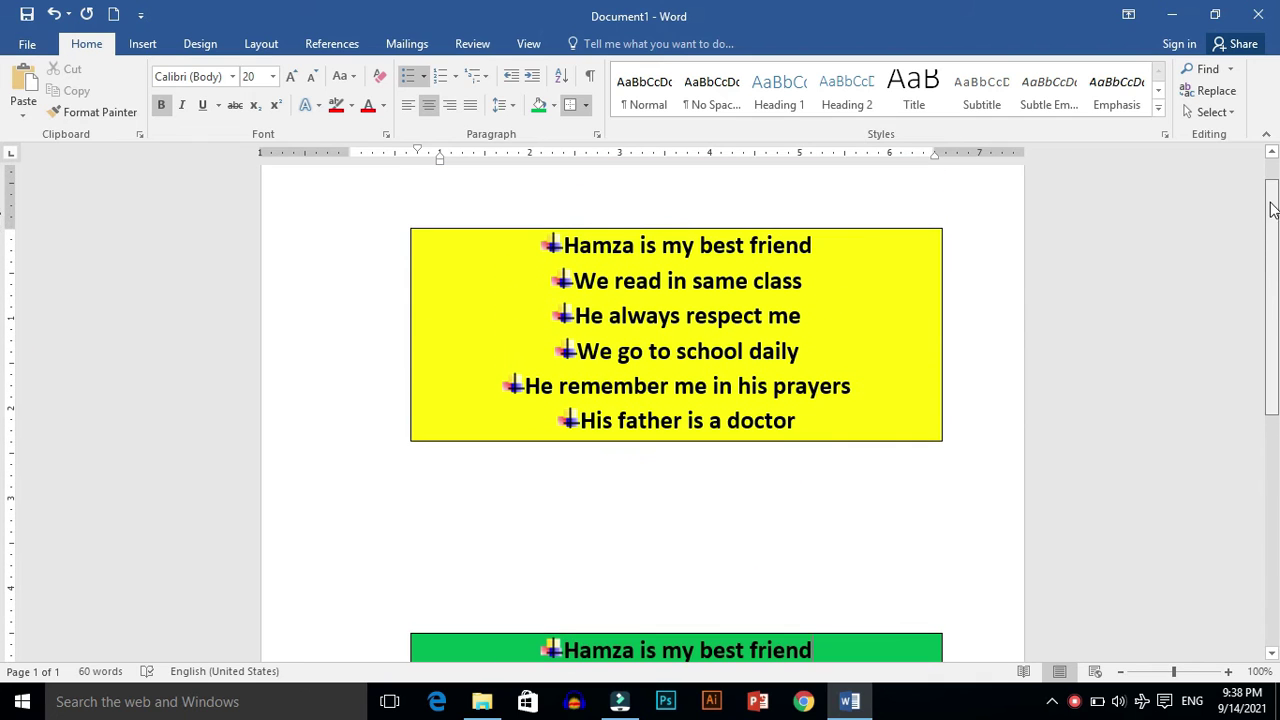
# - Zoom out and delete the extra blank lines between the yellow and green lists
pyautogui.click(1120, 672)
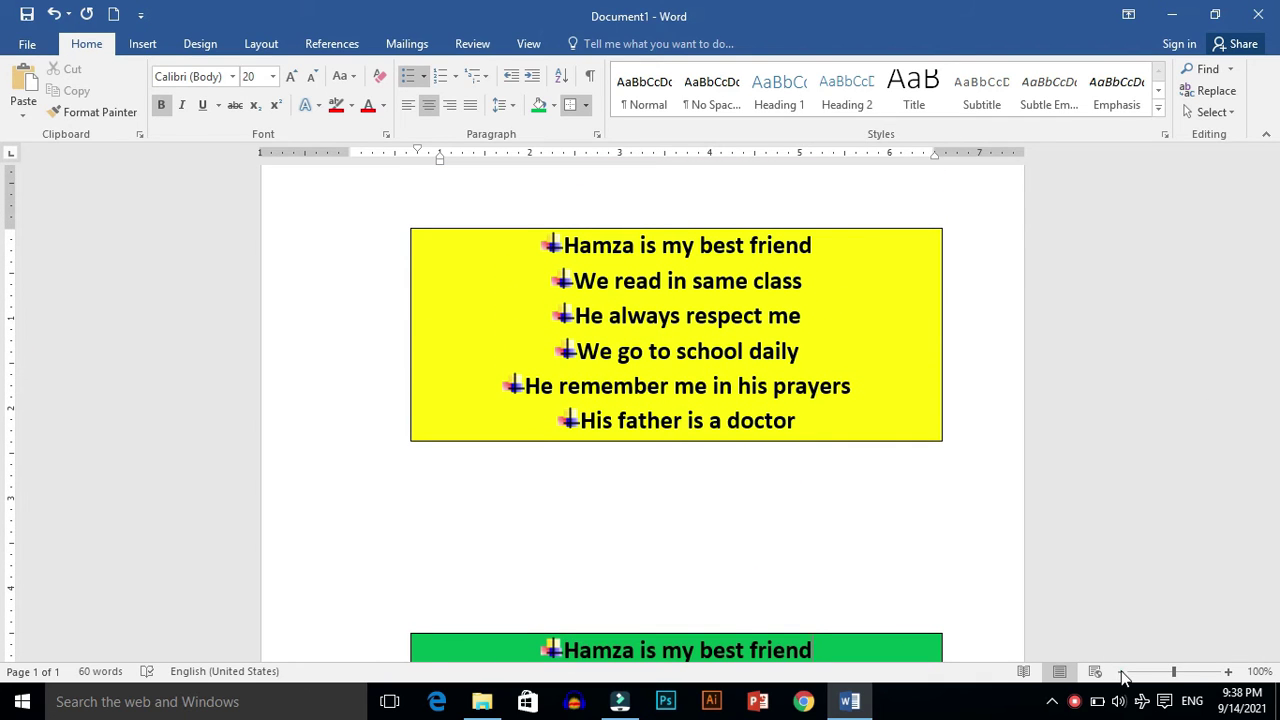
pyautogui.click(1120, 672)
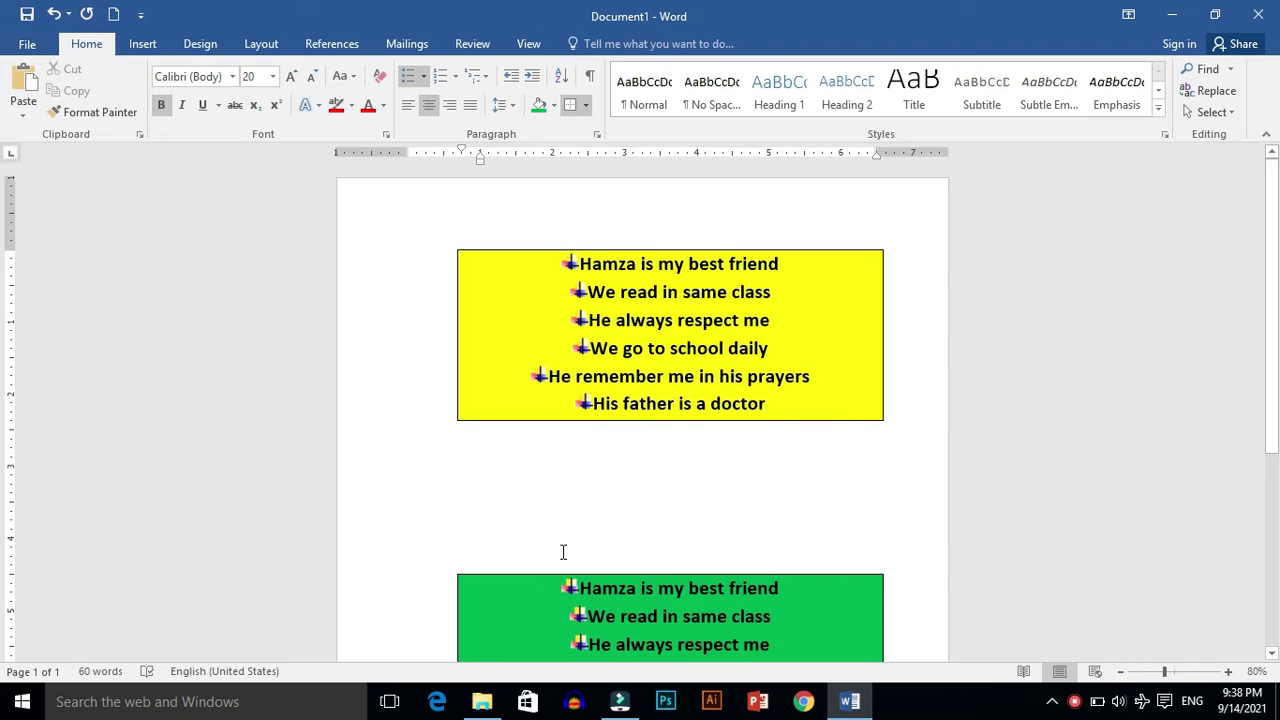
pyautogui.click(514, 557)
pyautogui.press('BackSpace')
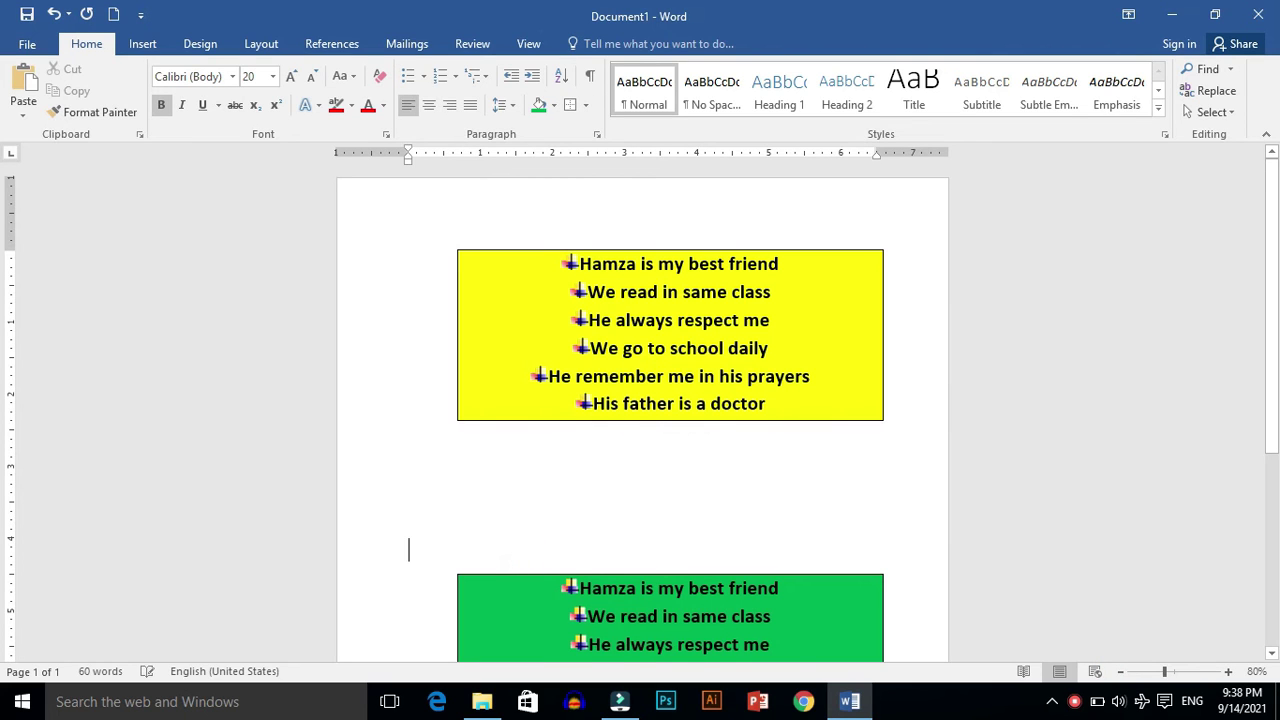
pyautogui.press('BackSpace')
pyautogui.press('BackSpace')
pyautogui.press('BackSpace')
pyautogui.press('BackSpace')
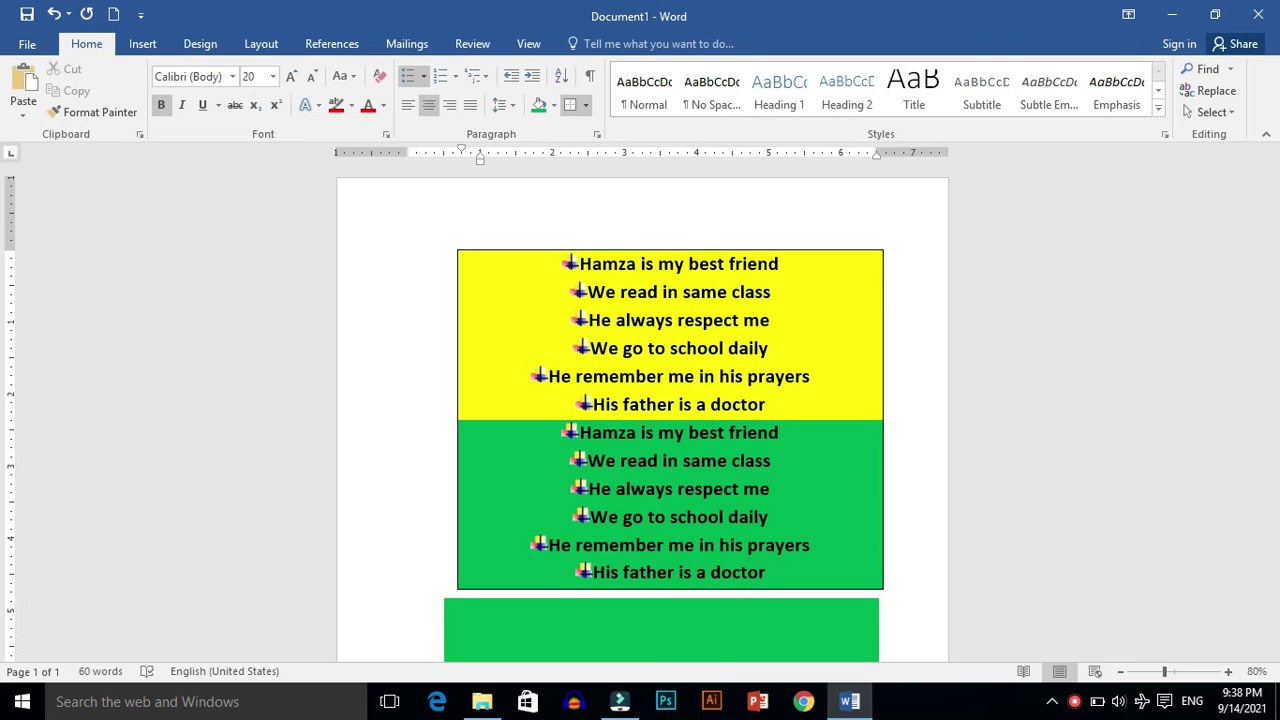
pyautogui.press('Return')
pyautogui.press('BackSpace')
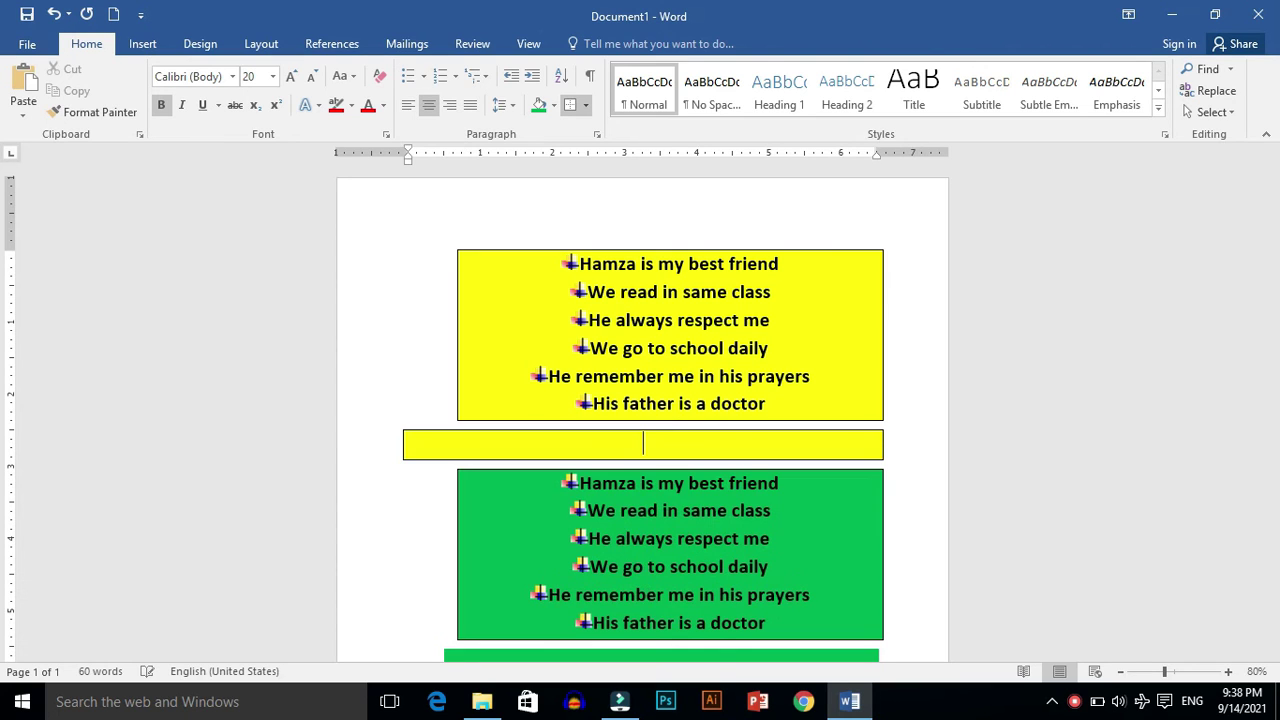
pyautogui.hotkey('ctrl', 'z')
pyautogui.hotkey('ctrl', 'z')
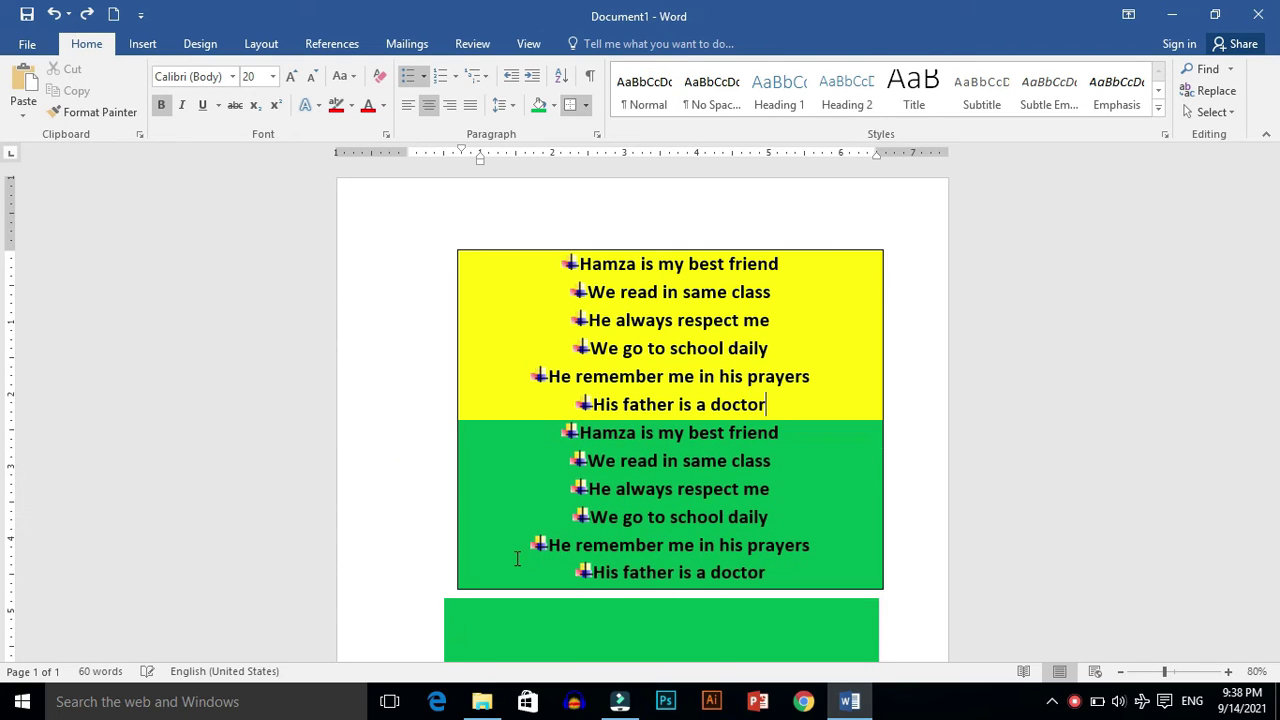
pyautogui.hotkey('ctrl', 'z')
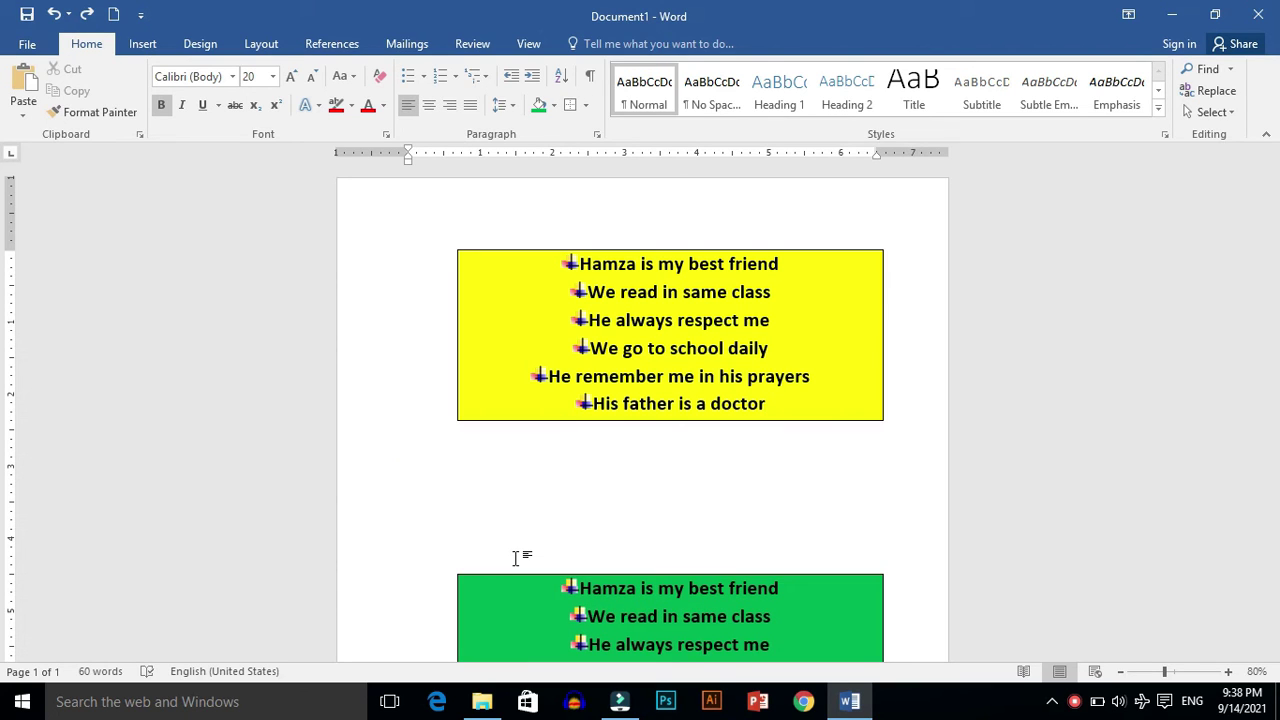
pyautogui.press('BackSpace')
pyautogui.press('BackSpace')
pyautogui.press('BackSpace')
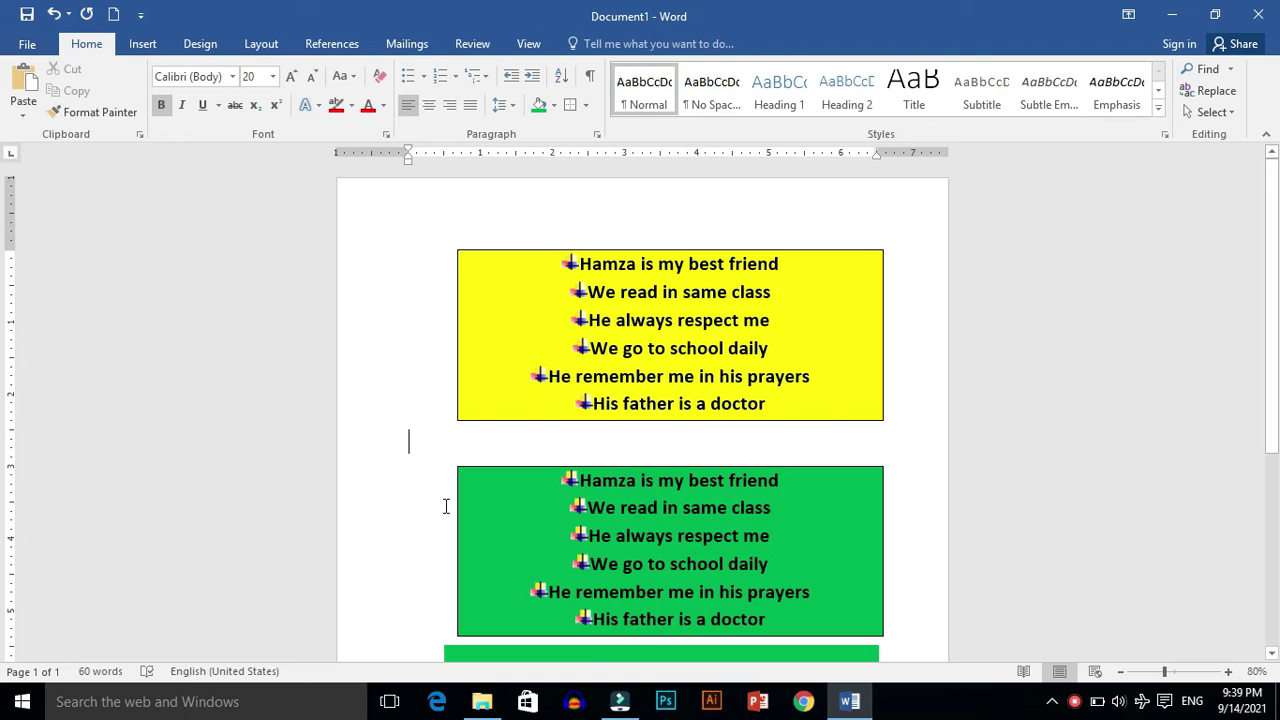
# - Select the whole document and apply Book Title from the expanded Styles gallery
pyautogui.hotkey('ctrl', 'a')
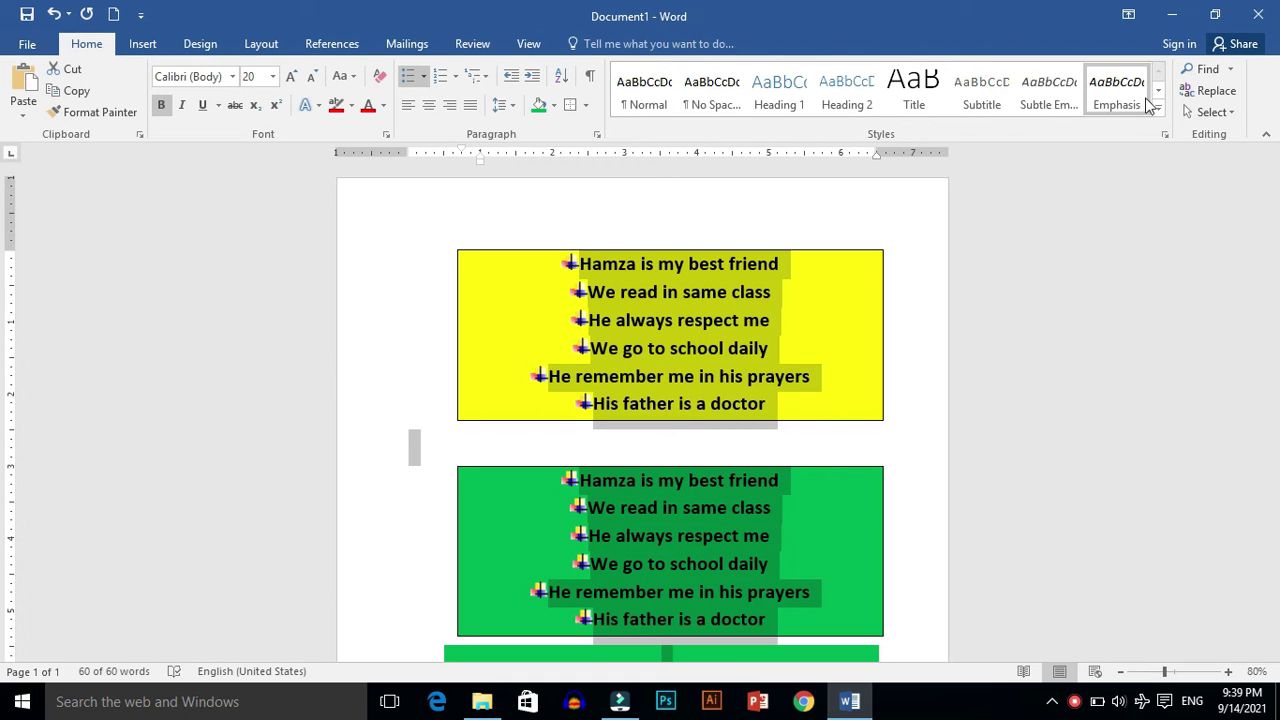
pyautogui.click(1159, 107)
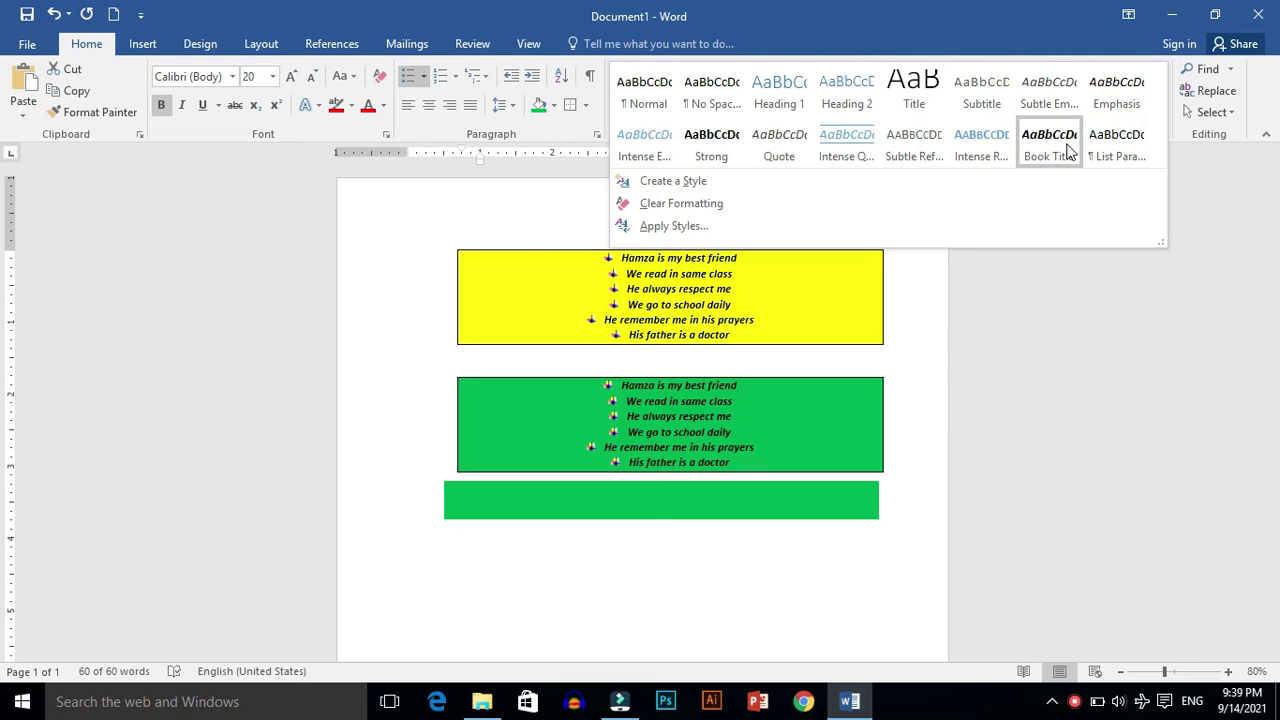
pyautogui.click(1068, 150)
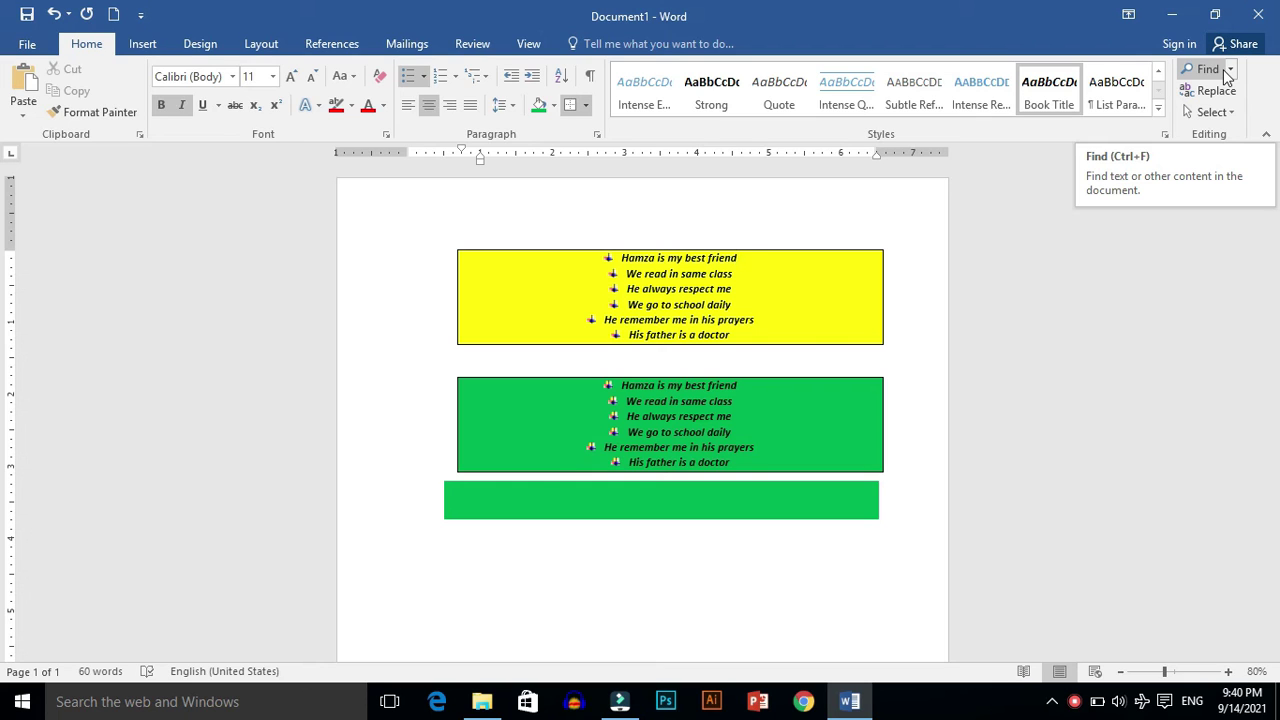
pyautogui.click(1225, 72)
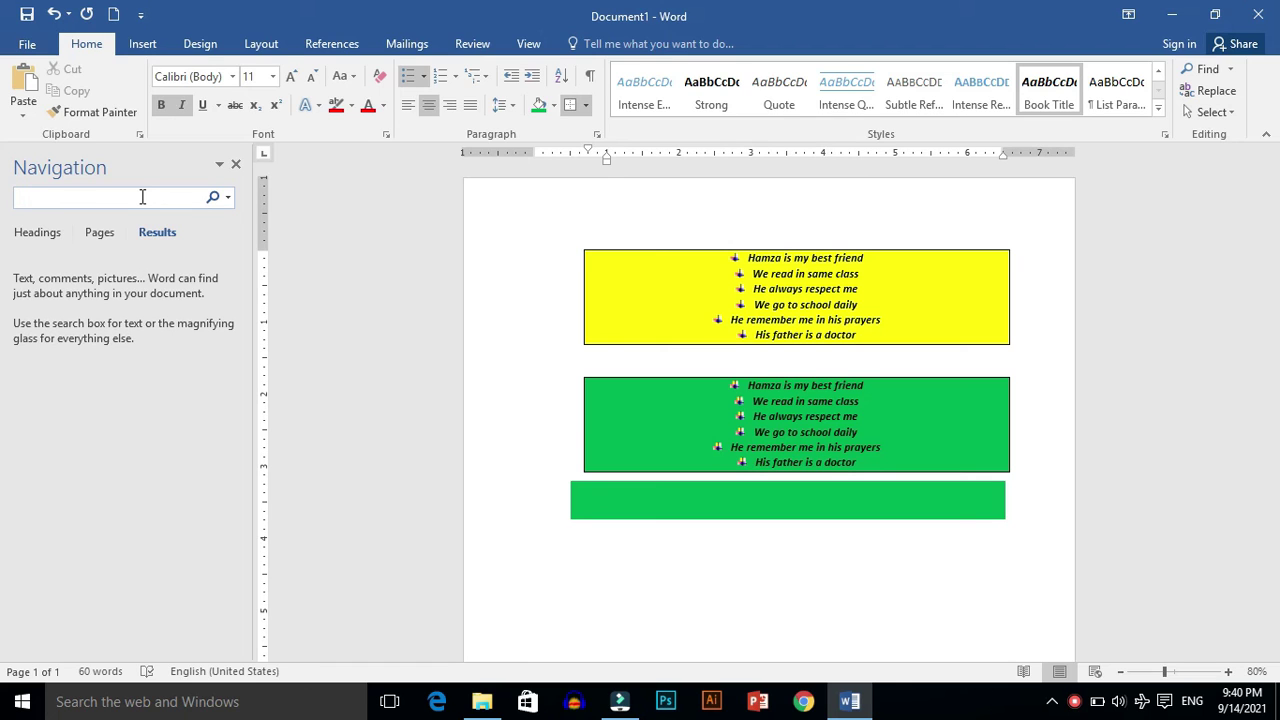
pyautogui.write('hamza')
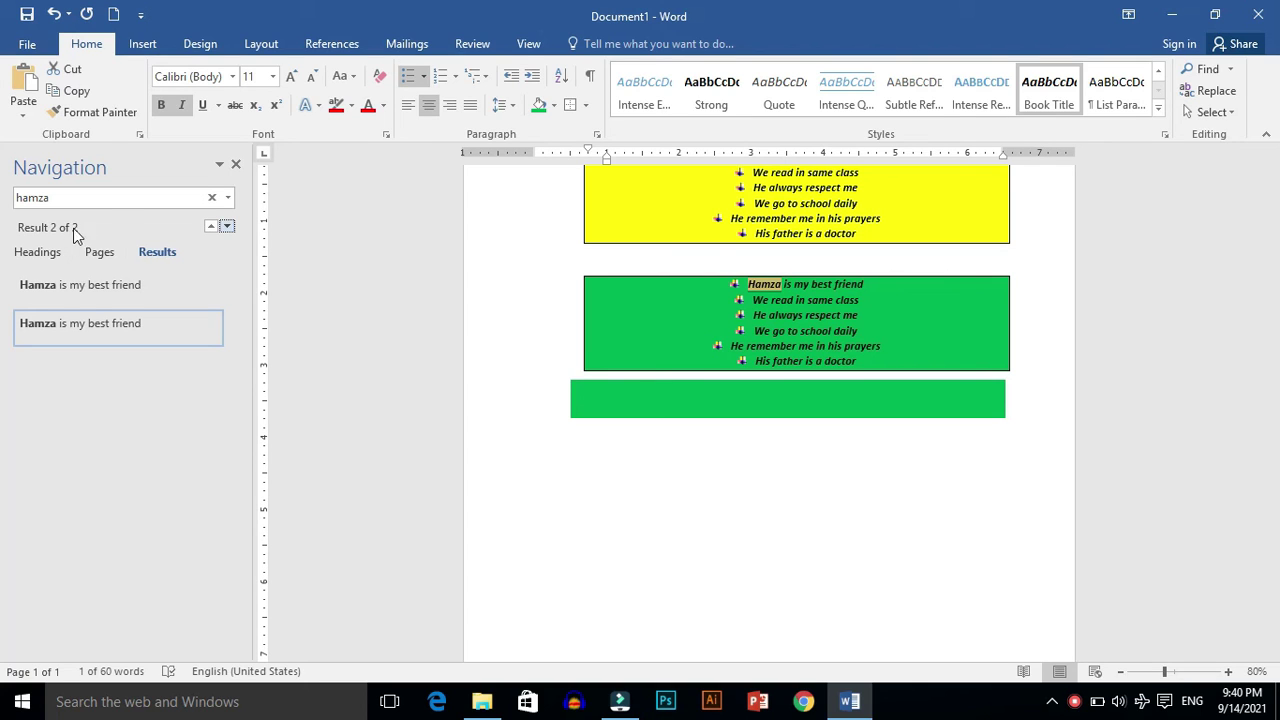
pyautogui.click(212, 198)
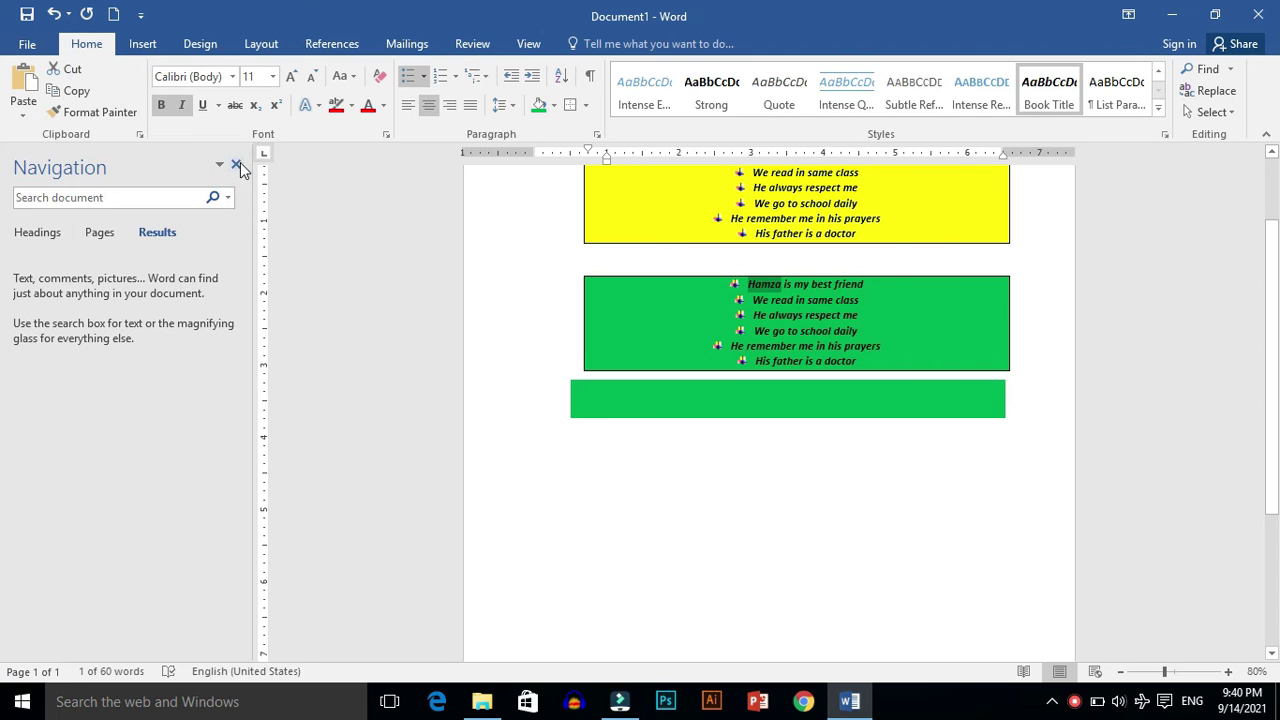
pyautogui.click(237, 164)
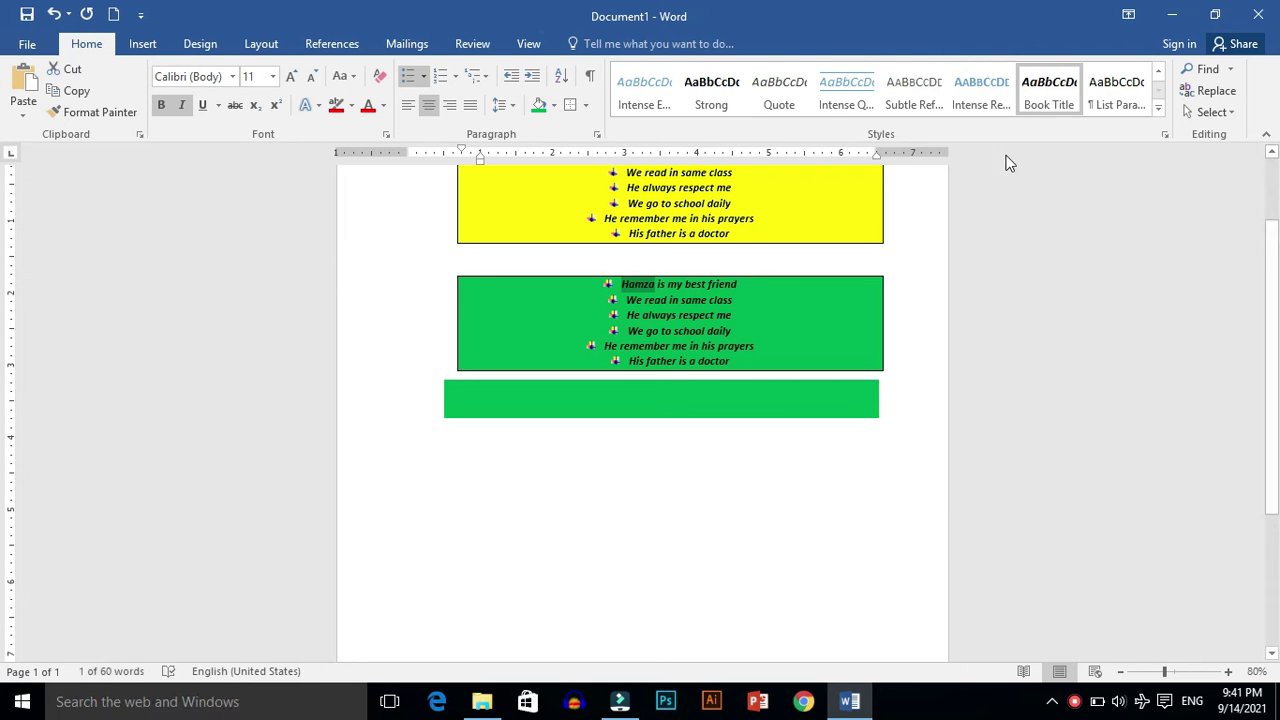
# - Replace All the friend's name with the new name (2 replacements), then close the dialog
pyautogui.click(1203, 92)
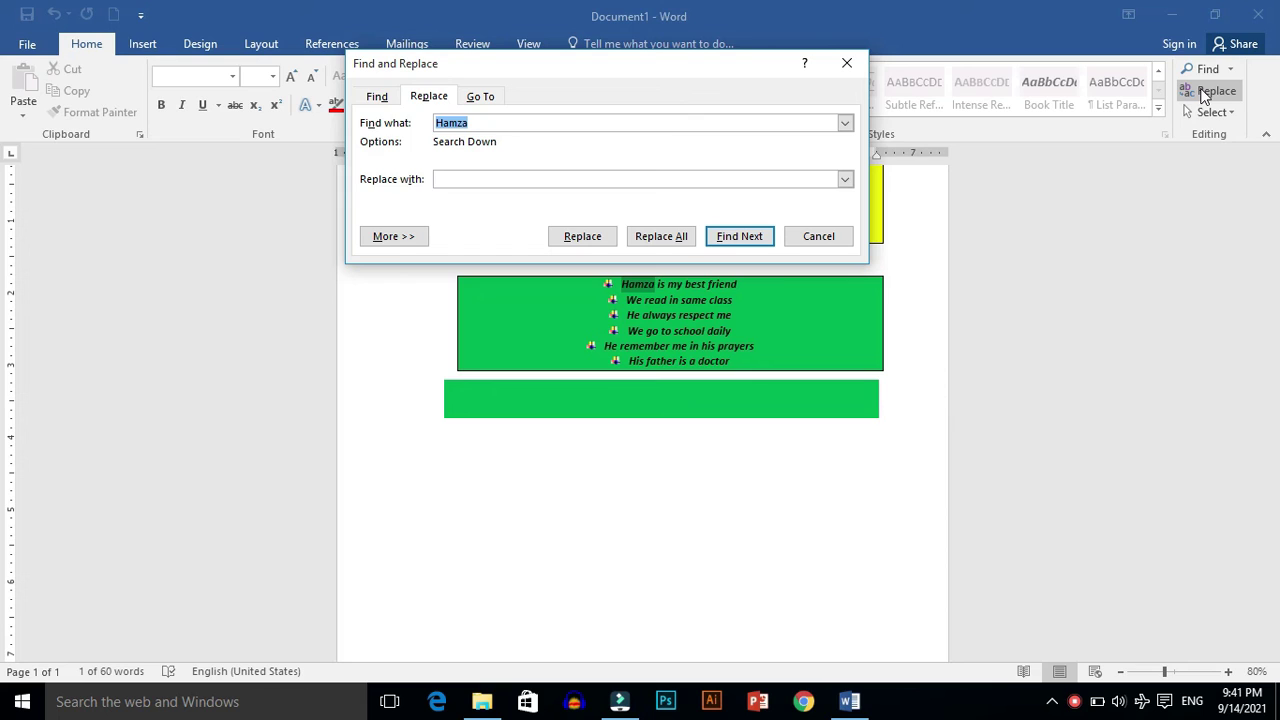
pyautogui.click(458, 183)
pyautogui.write('ahmad')
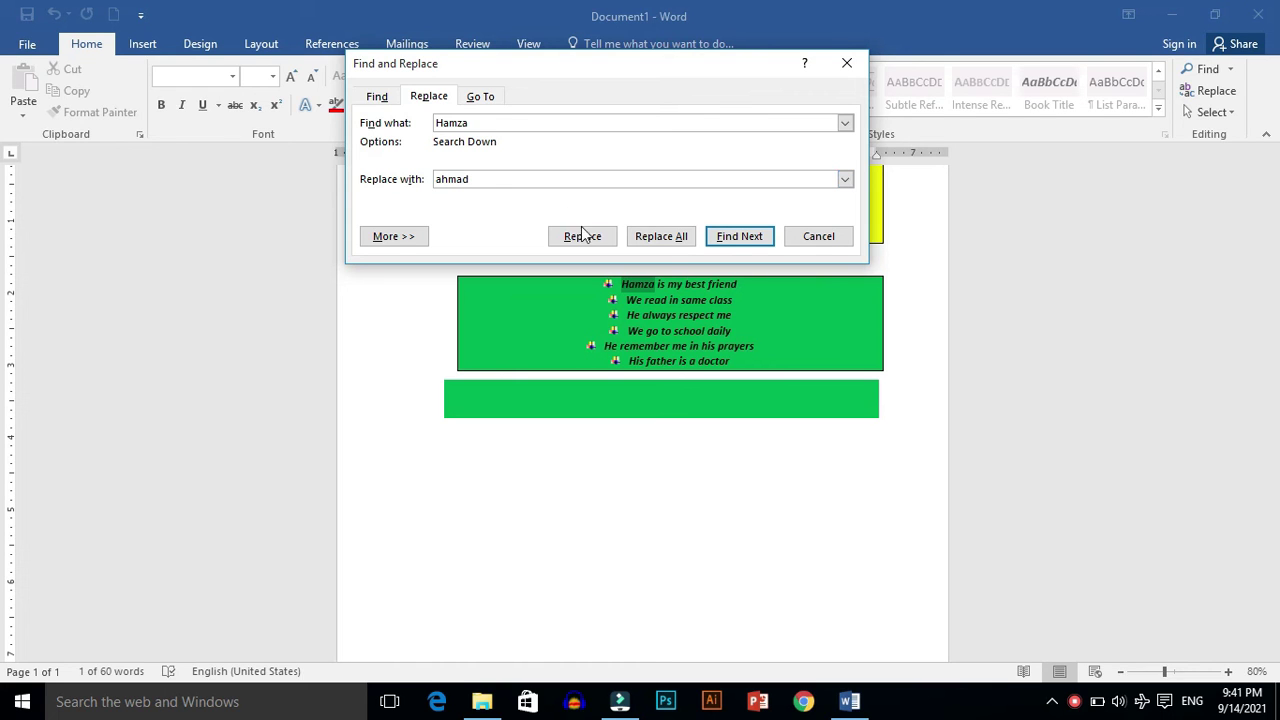
pyautogui.click(658, 240)
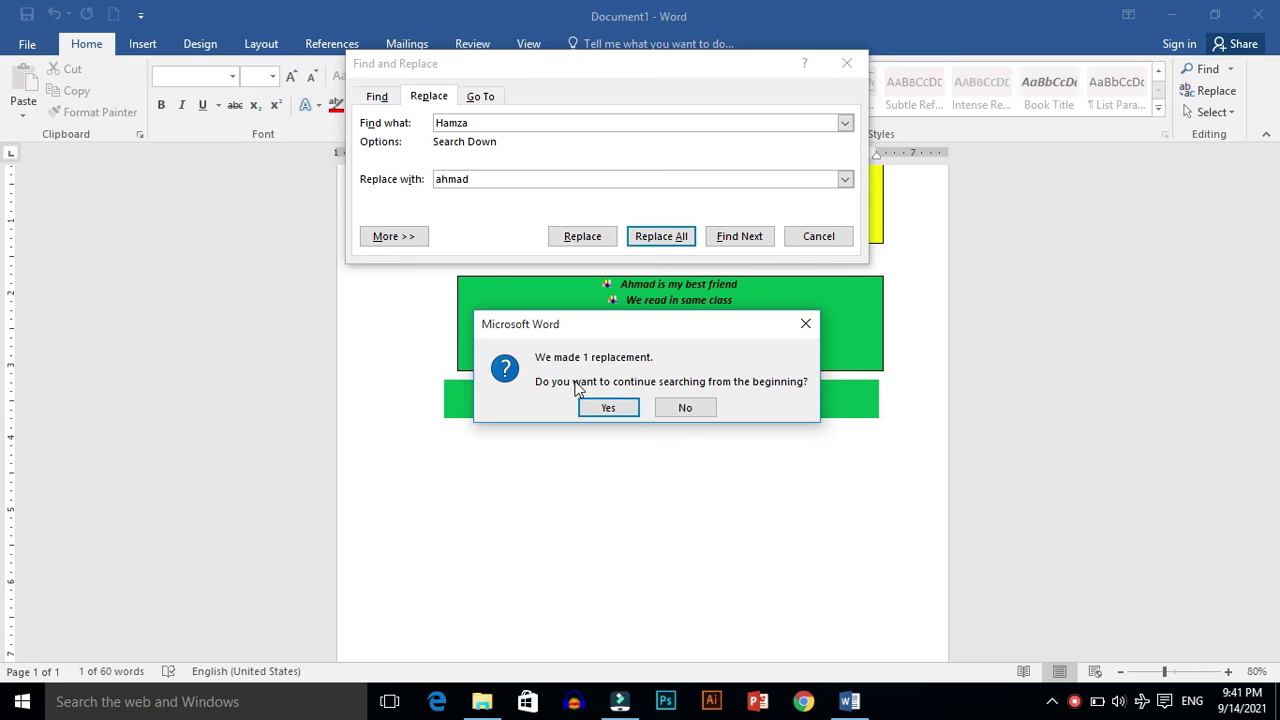
pyautogui.click(606, 408)
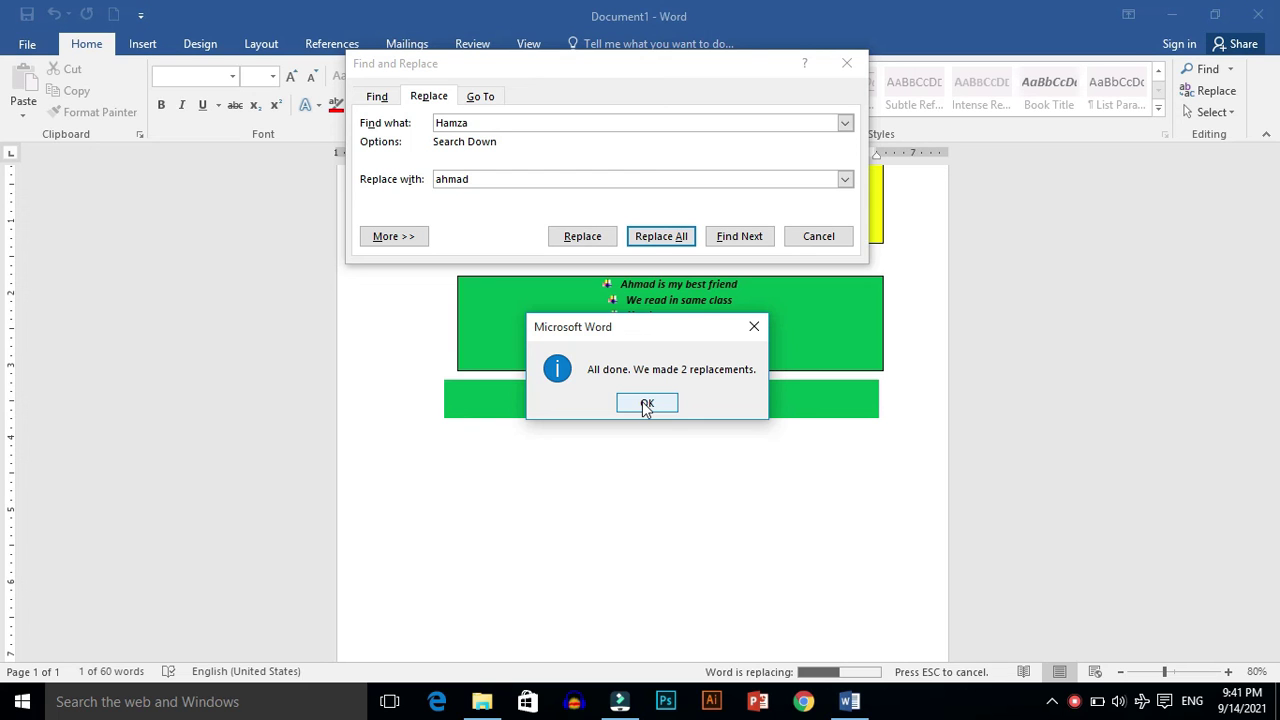
pyautogui.click(645, 404)
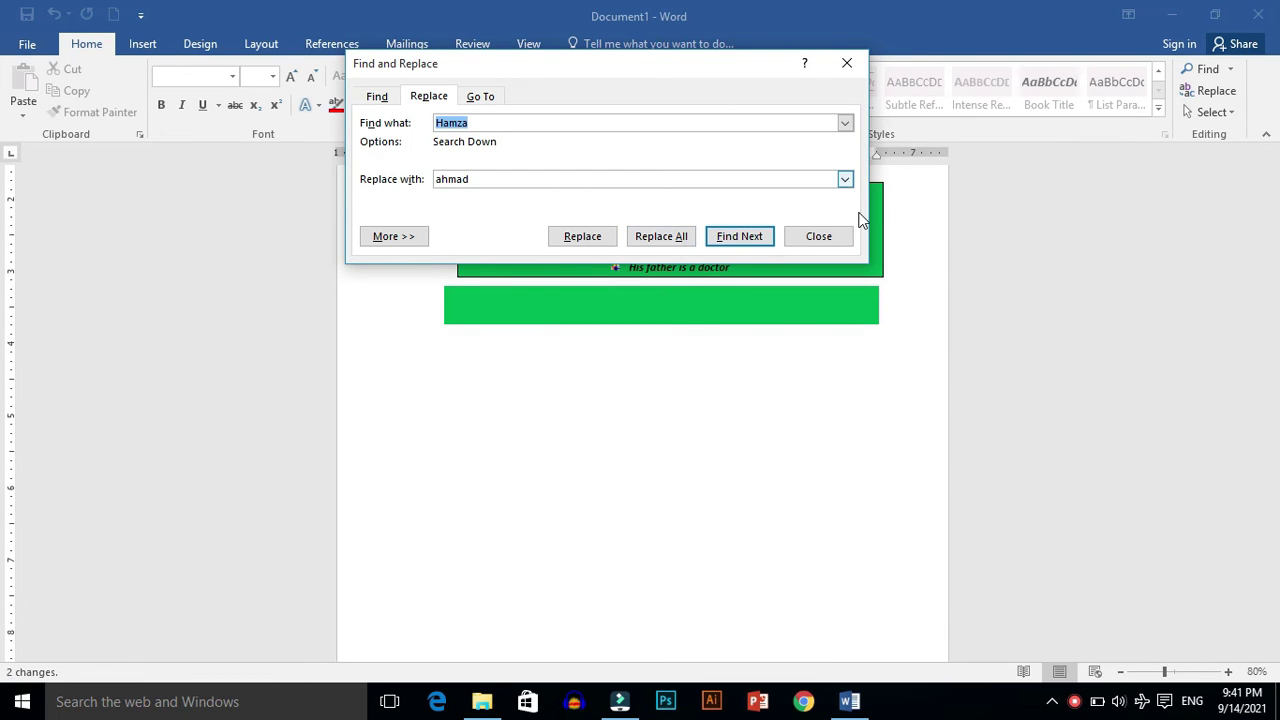
pyautogui.click(830, 237)
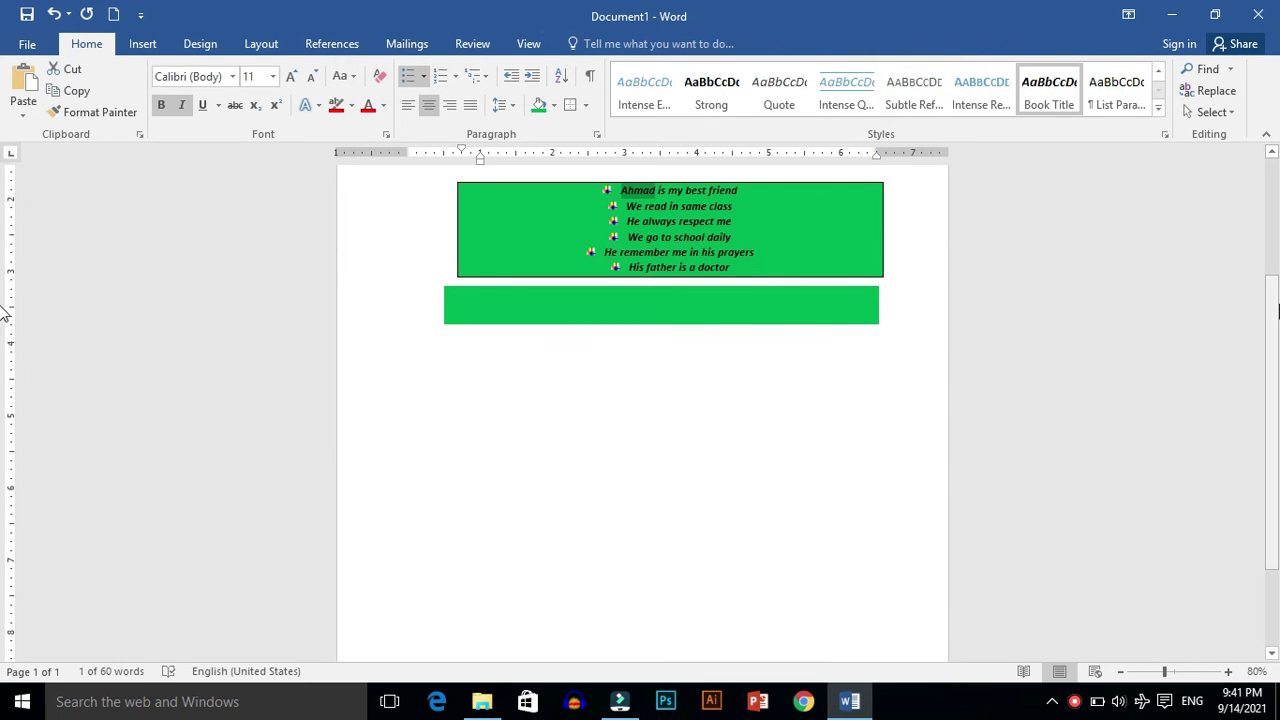
pyautogui.moveTo(1275, 310); pyautogui.dragTo(1275, 173)
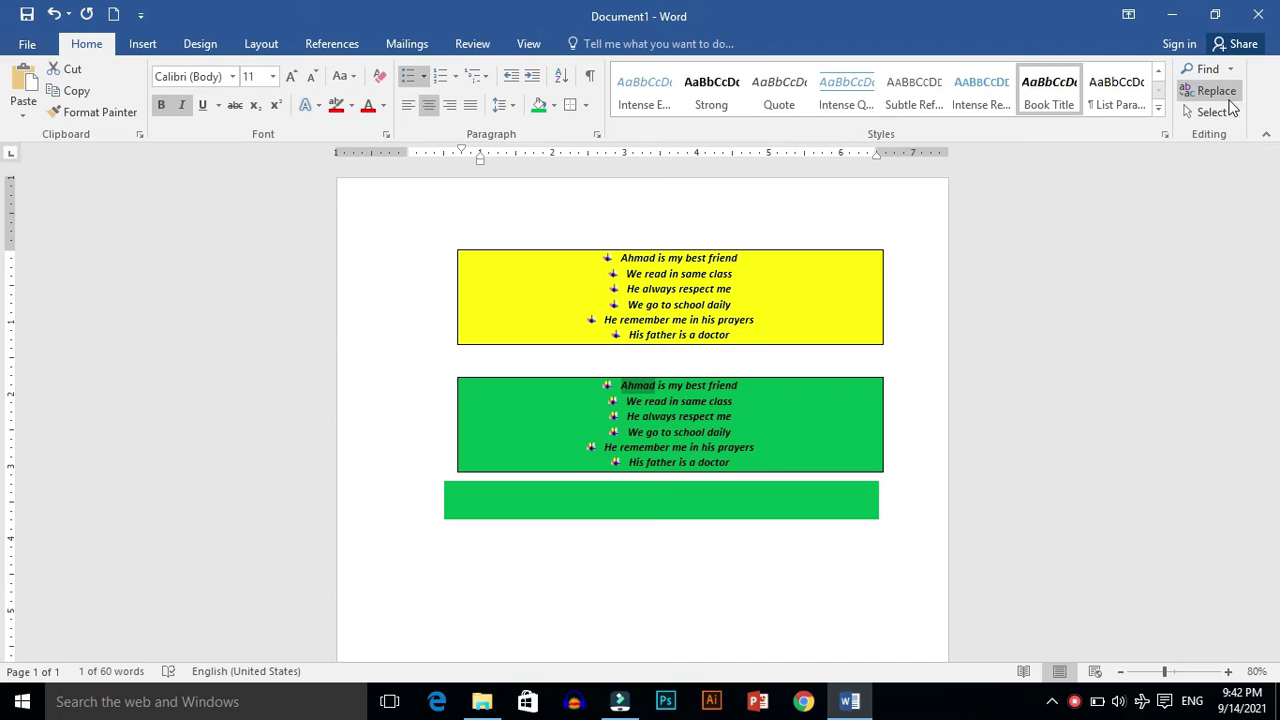
pyautogui.click(1228, 113)
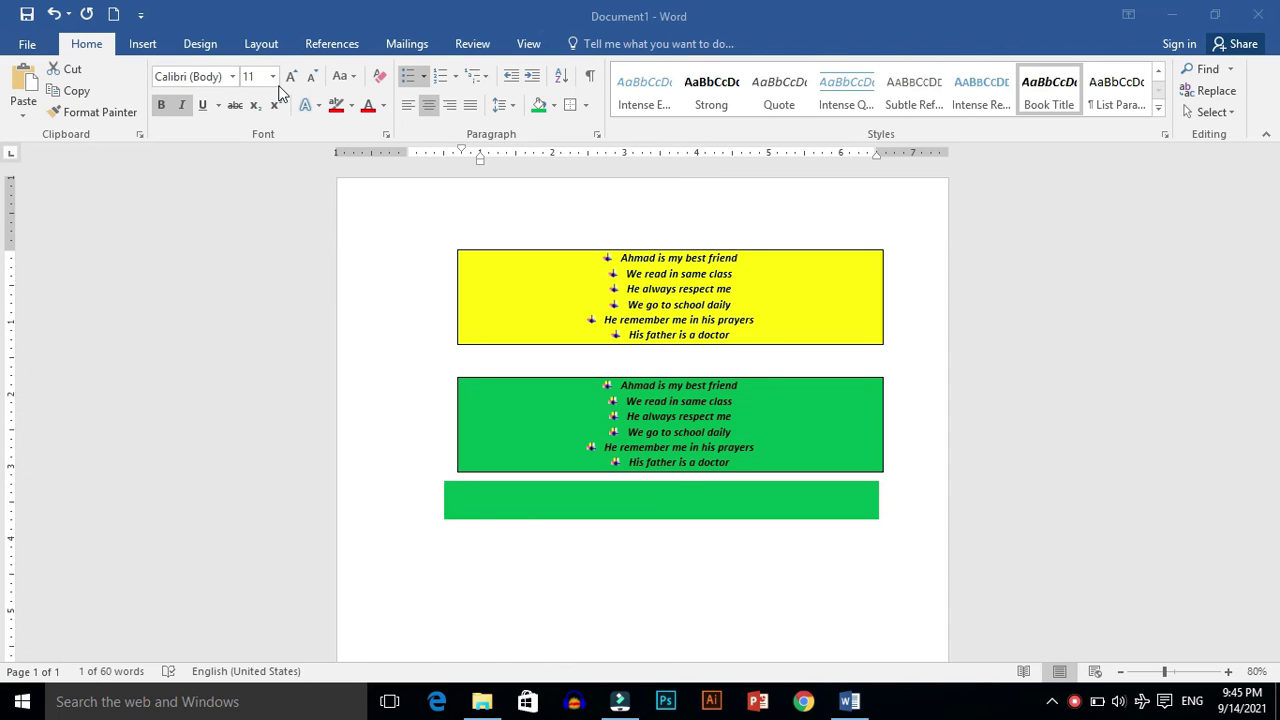
pyautogui.click(233, 80)
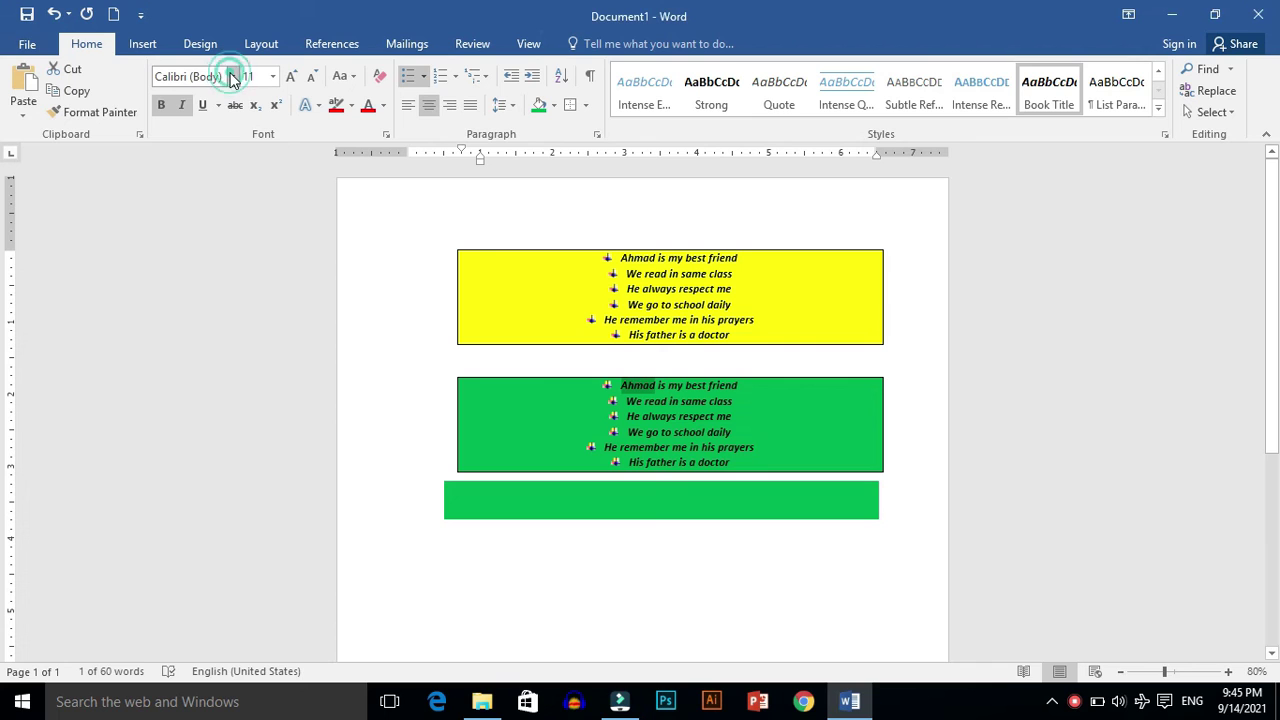
pyautogui.click(234, 80)
pyautogui.click(234, 80)
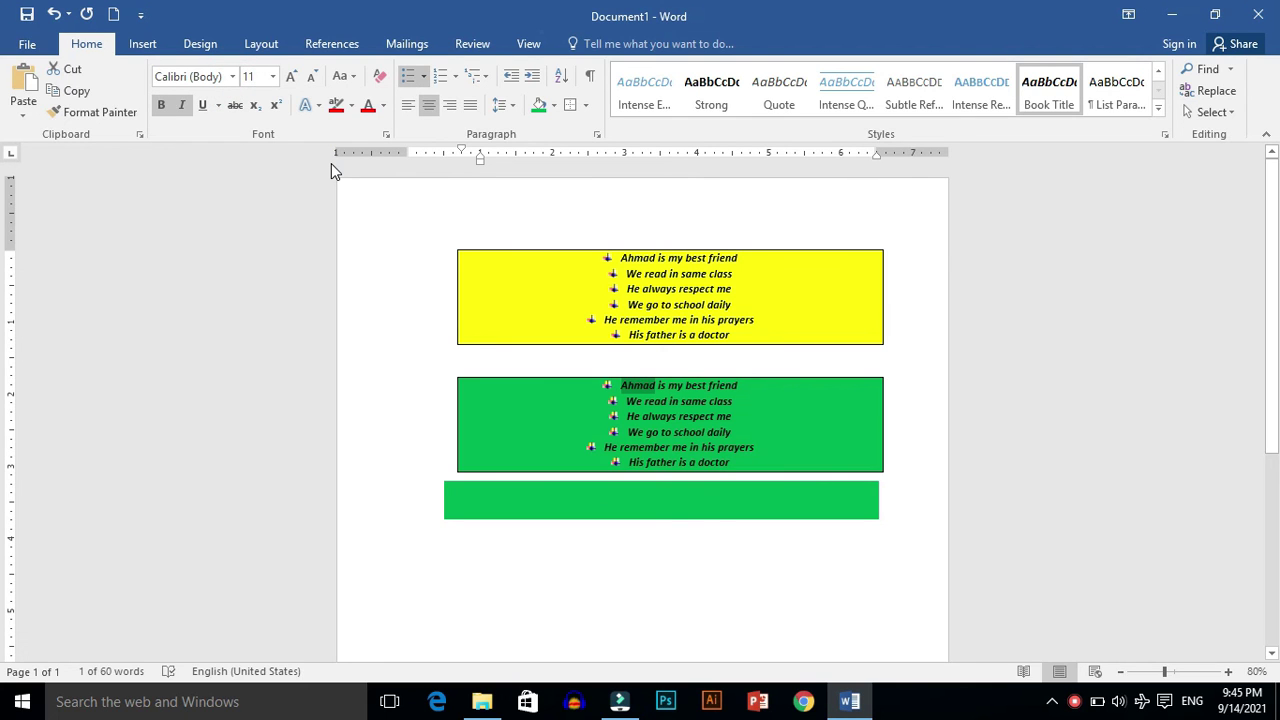